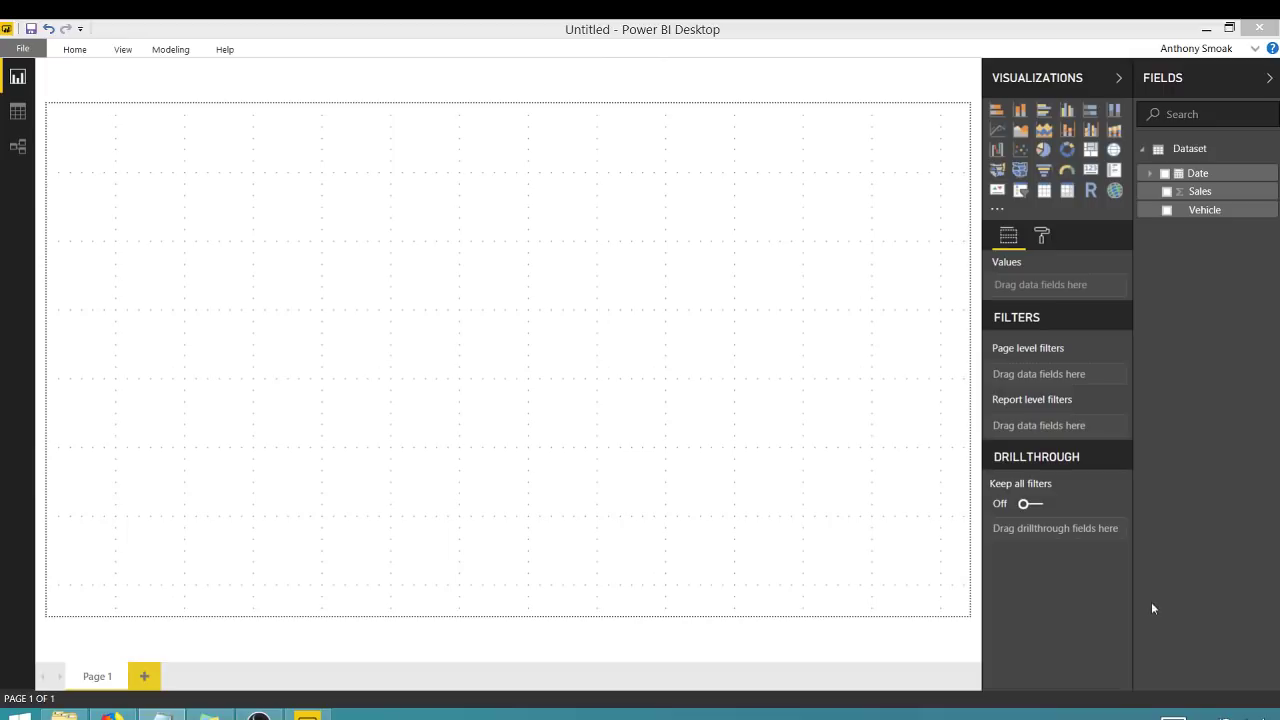
Create a stacked bar chart of Sales by Vehicle and enlarge it to fill most of the report page
left_click(996, 110)
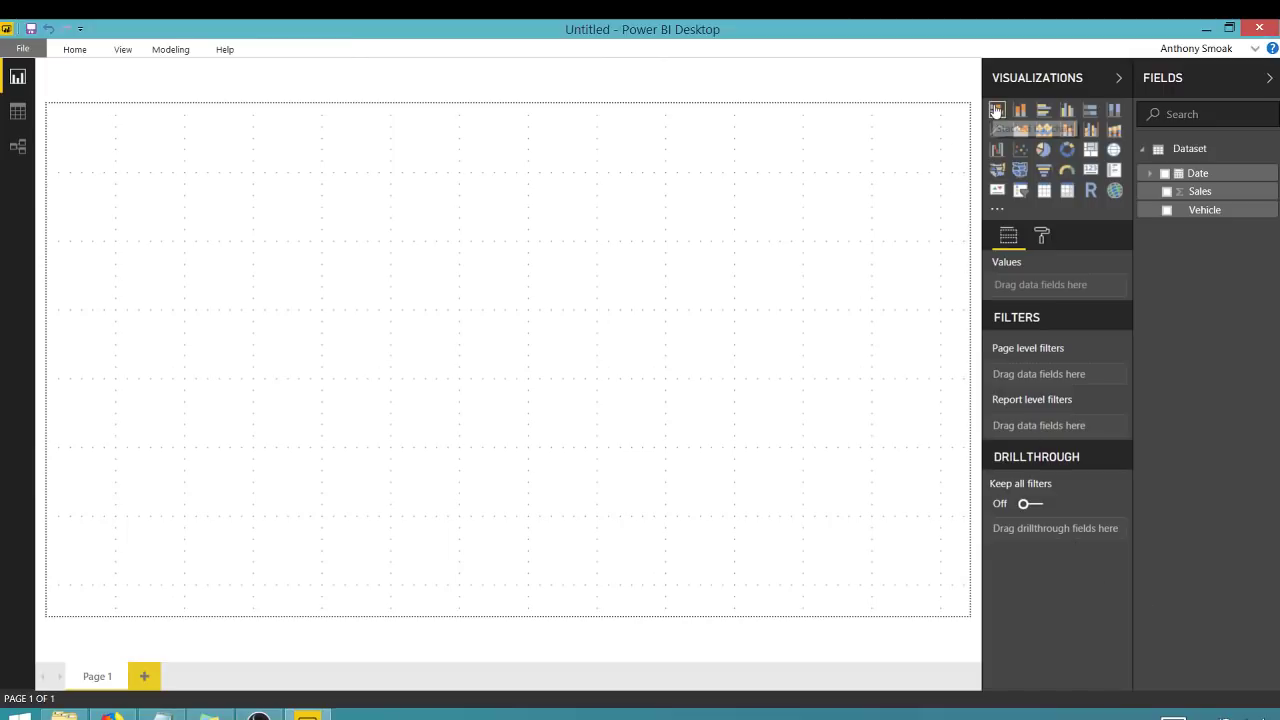
left_click(1167, 211)
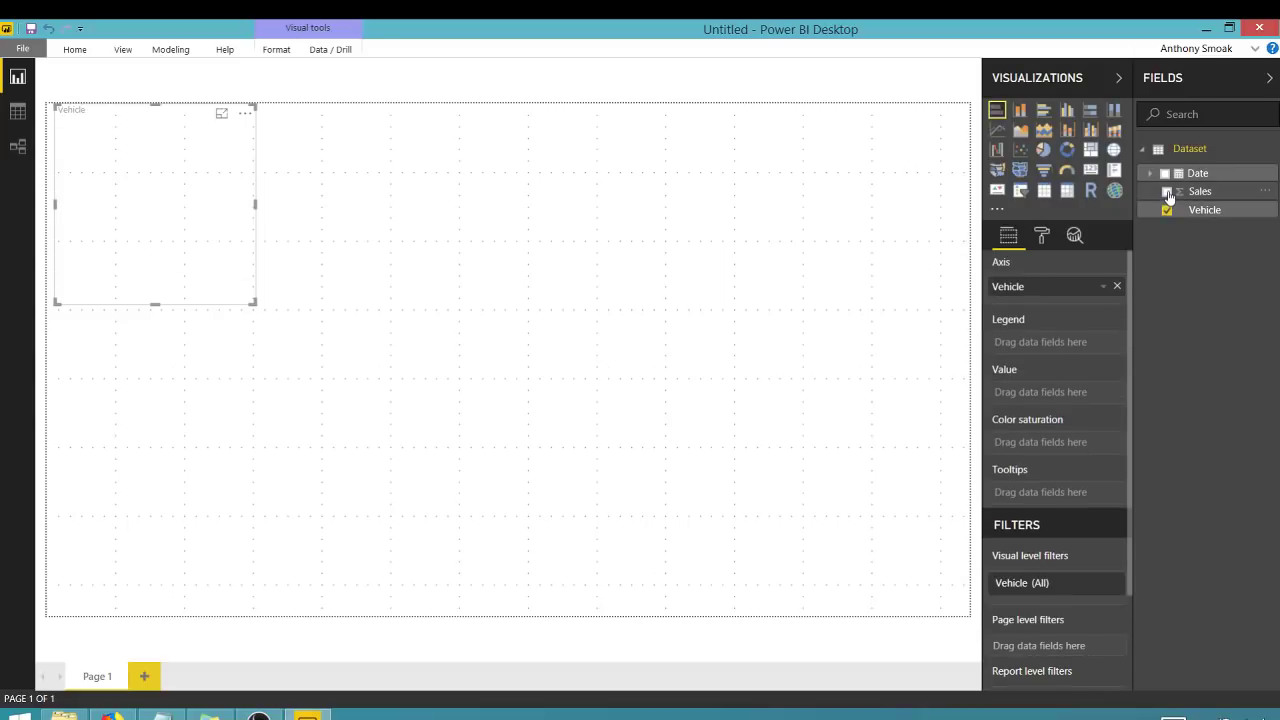
left_click(1166, 191)
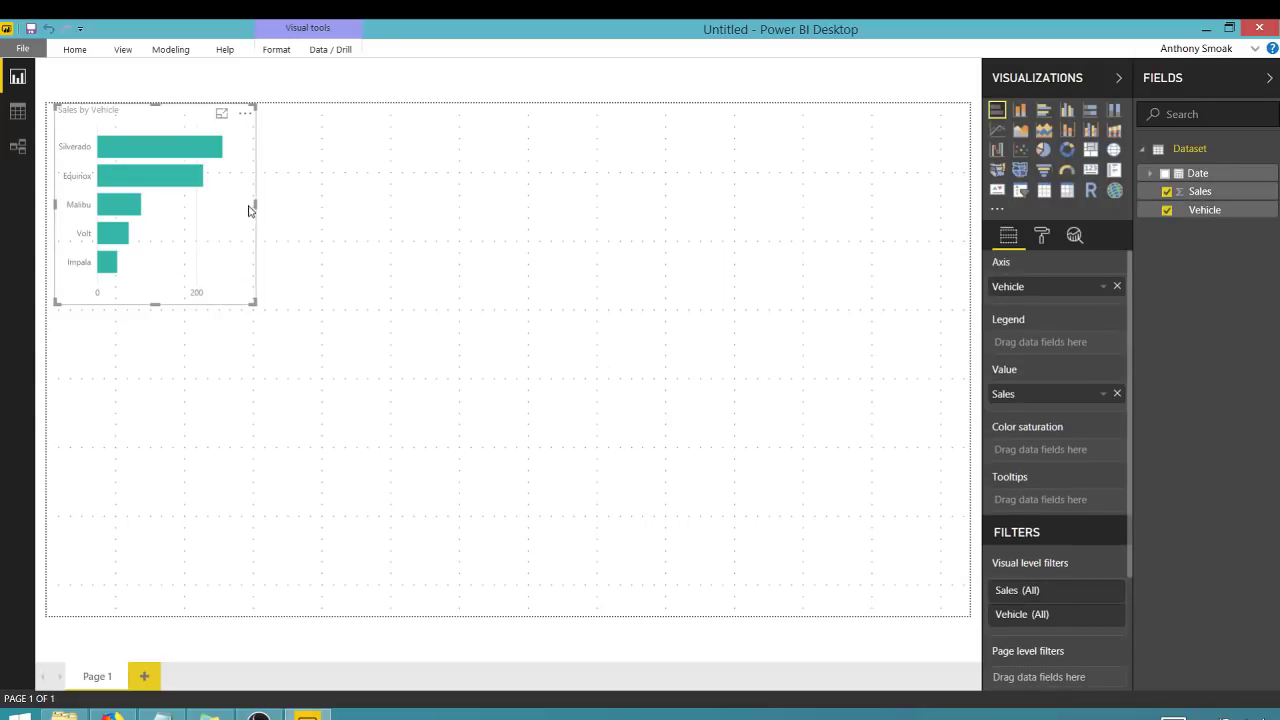
left_click_drag(253, 204, 931, 229)
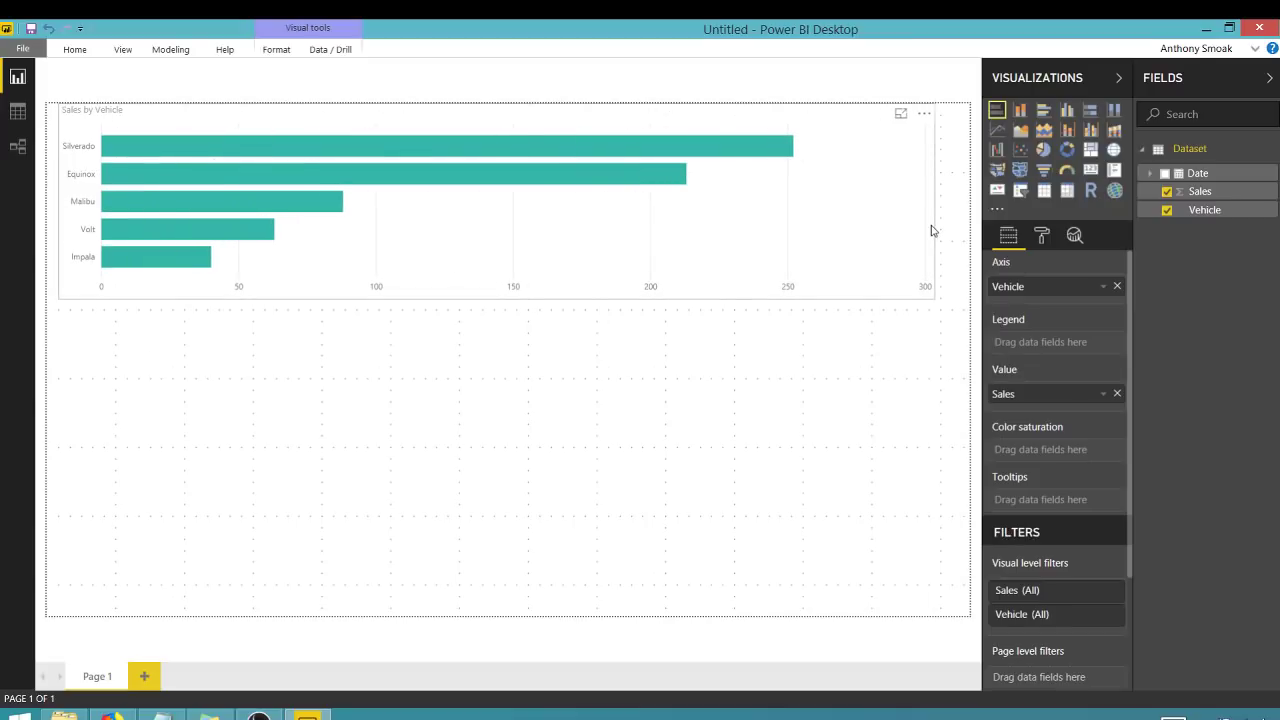
left_click_drag(496, 299, 477, 586)
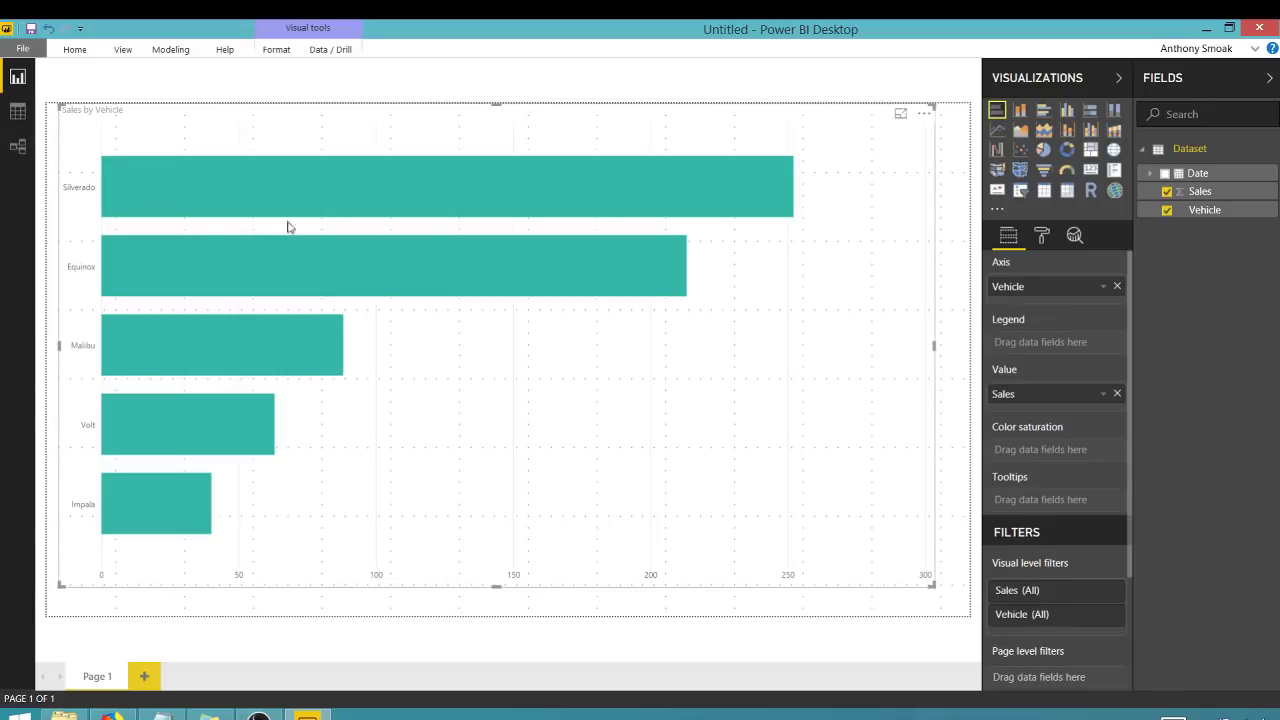
Turn on the bar chart's data labels and set the Y-axis text size to 18
left_click(1041, 237)
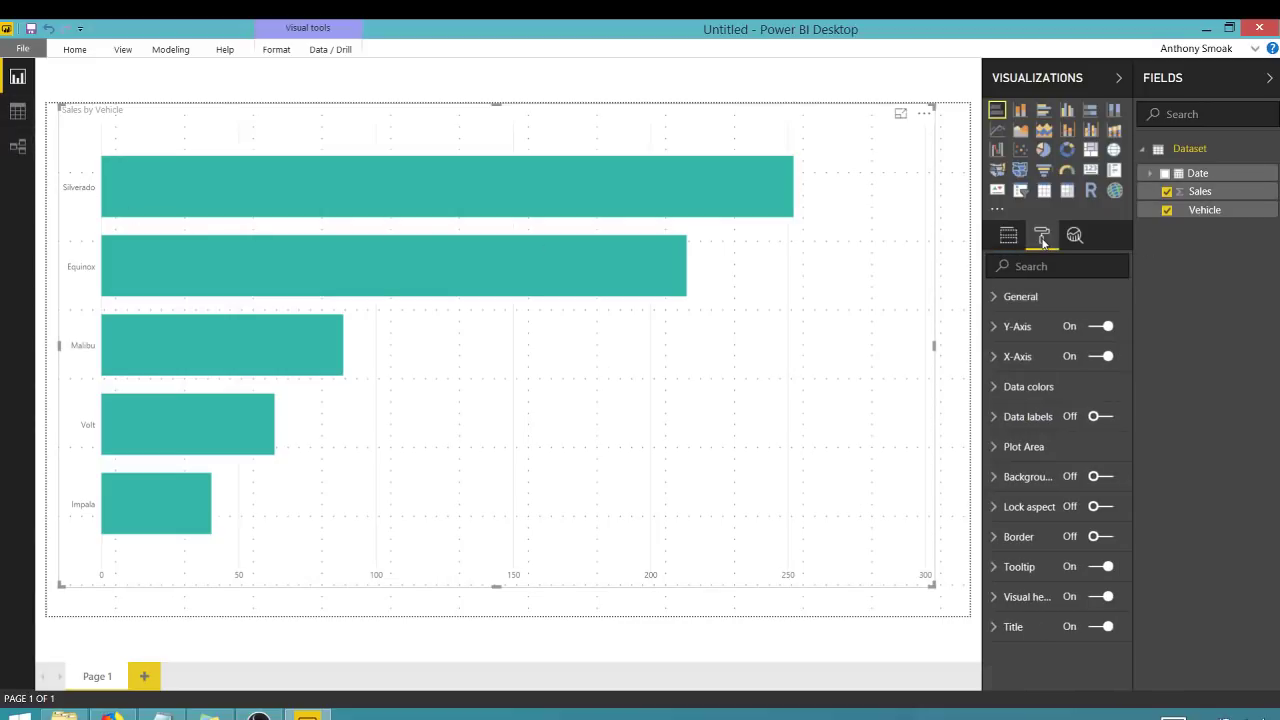
left_click(1095, 419)
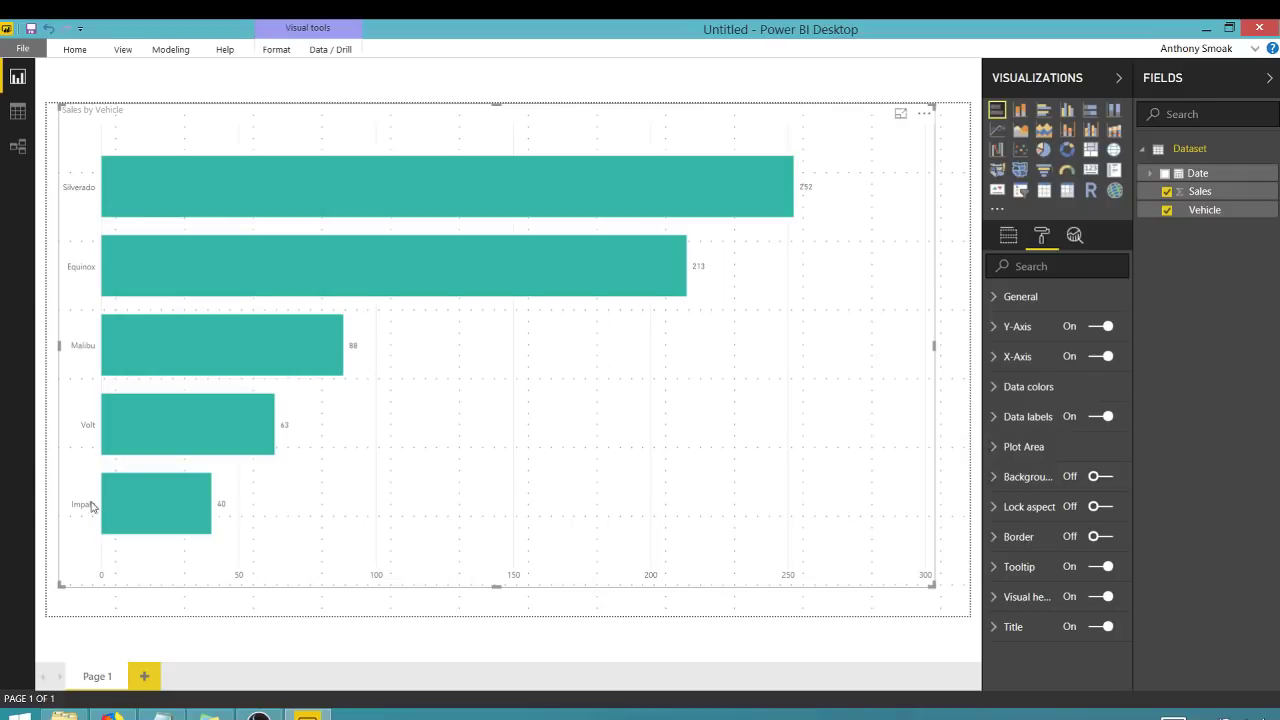
left_click(991, 330)
left_click(1042, 479)
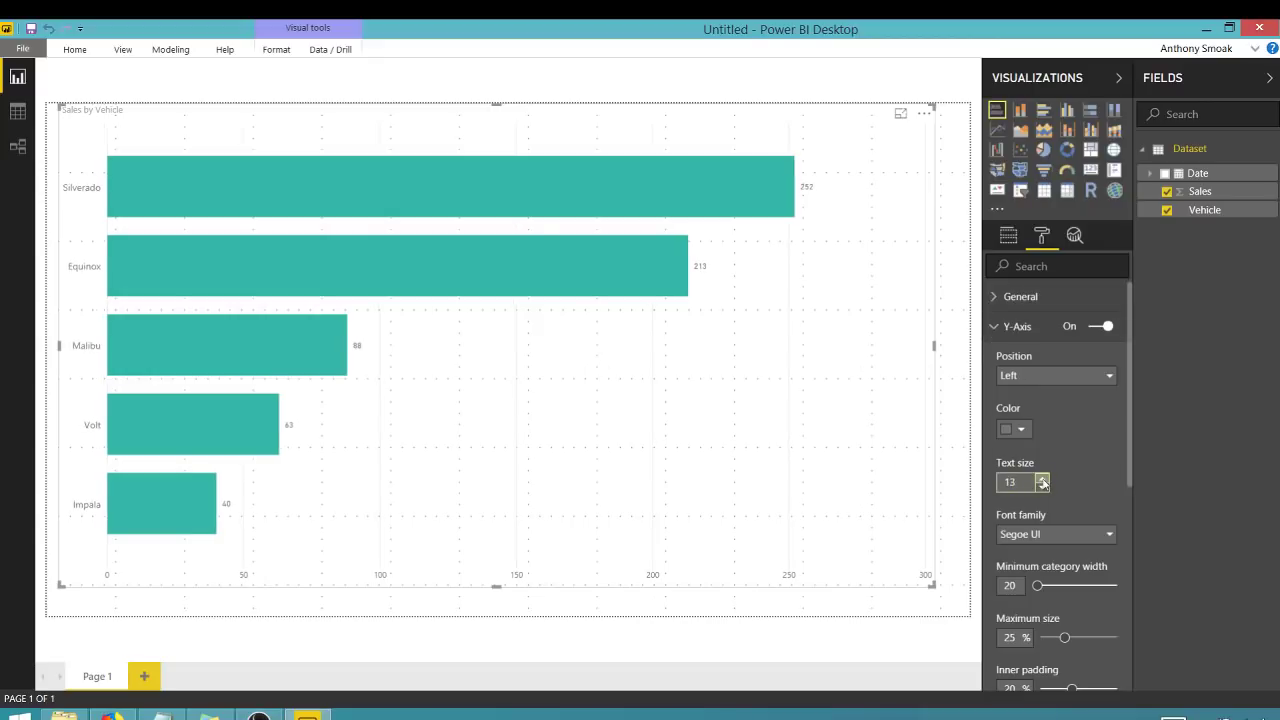
left_click(1042, 479)
left_click(1042, 479)
left_click(1042, 479)
left_click(1042, 479)
left_click(1042, 479)
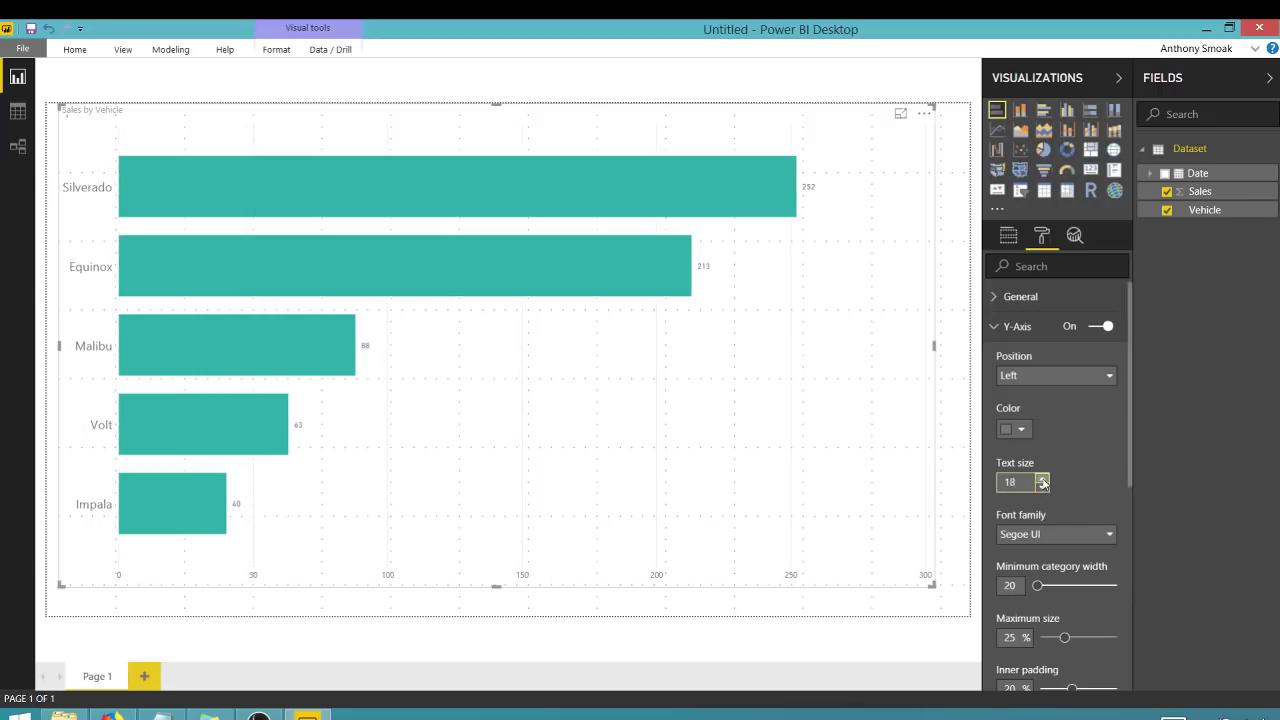
left_click(994, 328)
Set the bar chart's X-axis text size to 17
left_click(994, 358)
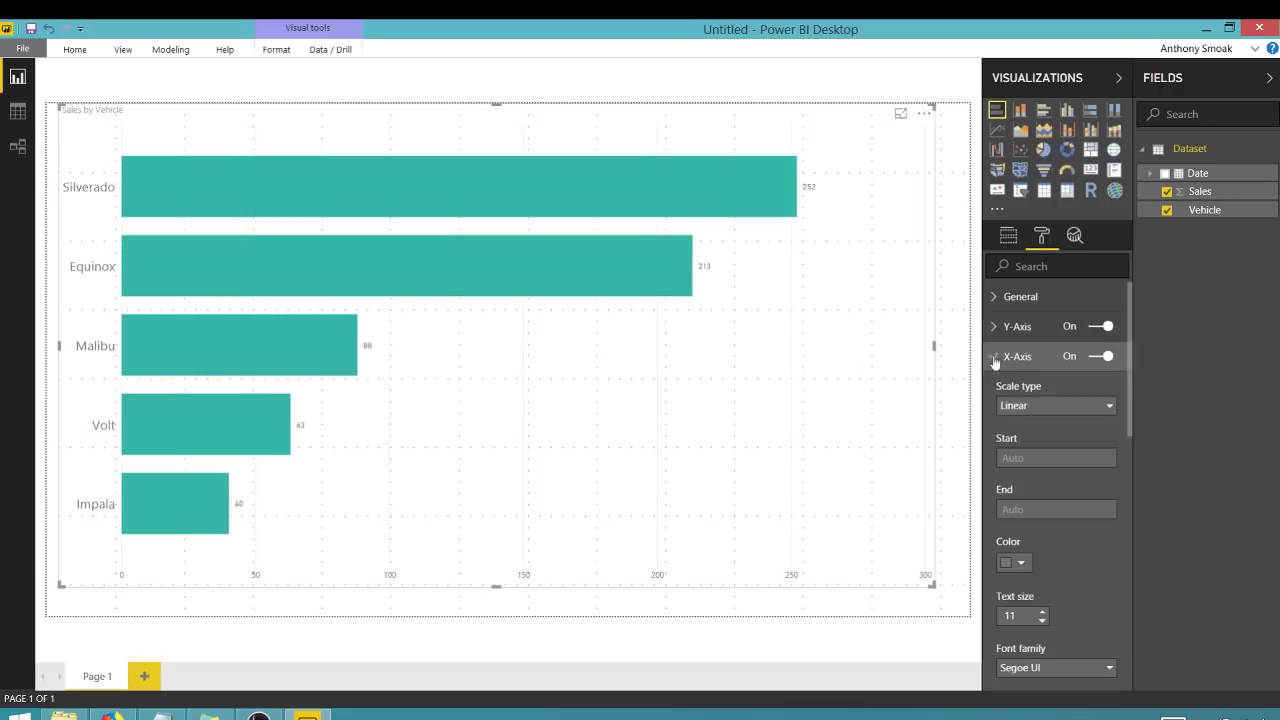
left_click(1042, 611)
left_click(1042, 611)
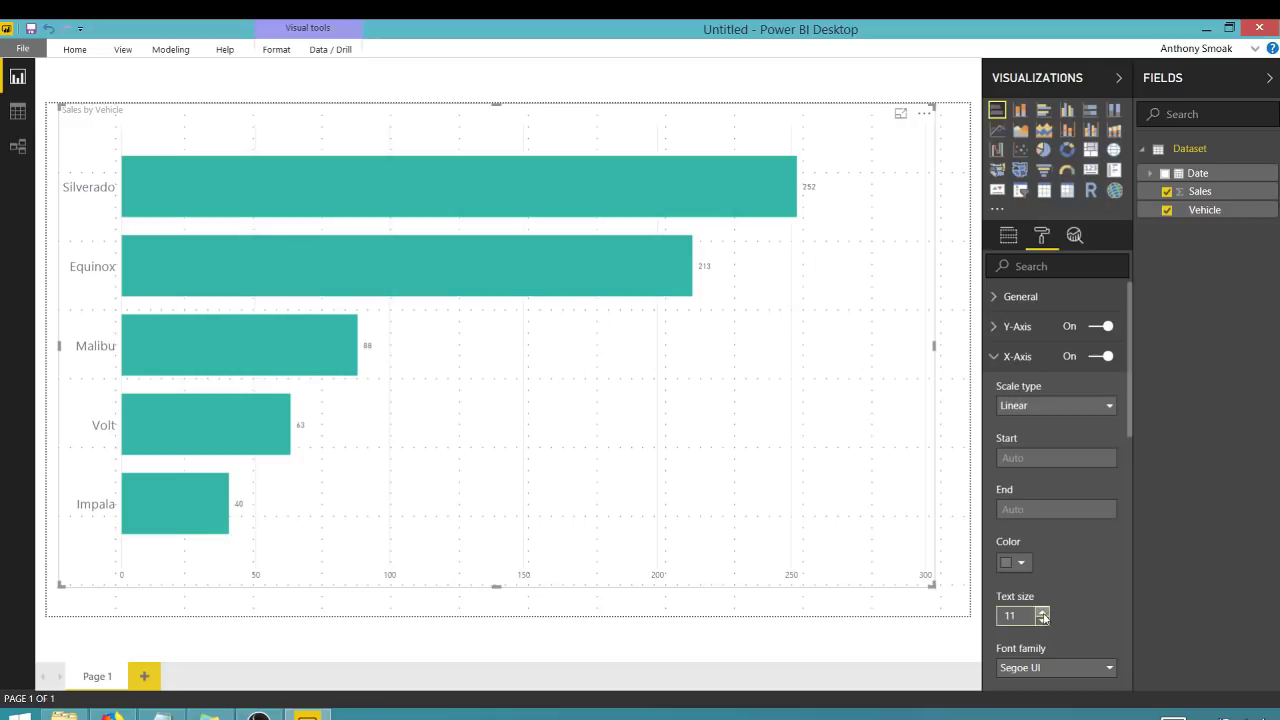
left_click(1042, 611)
left_click(1042, 611)
left_click(1042, 612)
left_click(1042, 612)
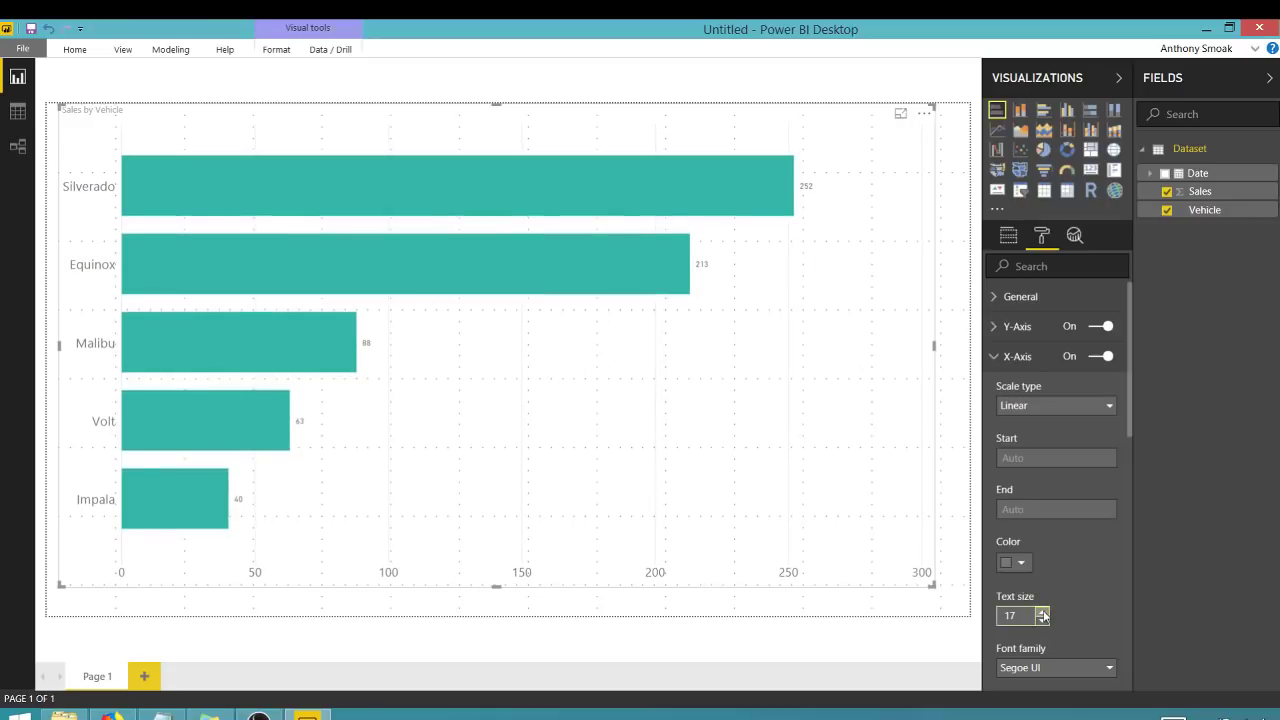
left_click(996, 357)
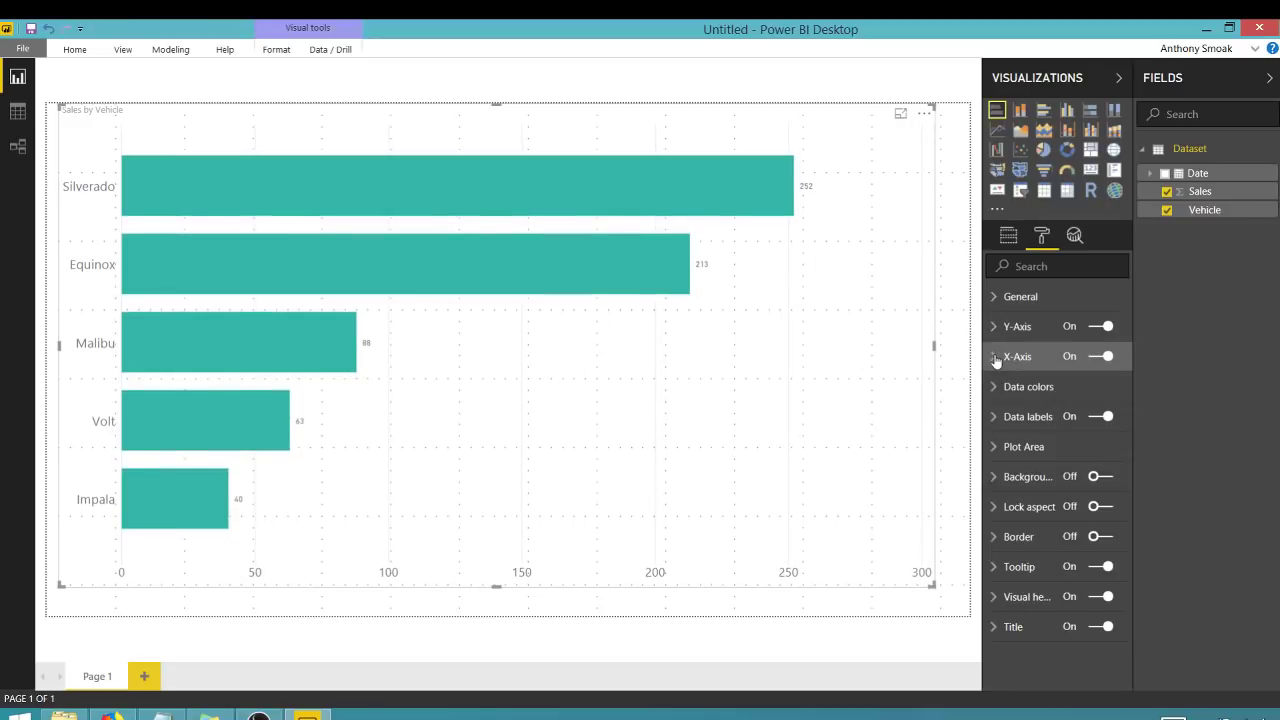
Set the text size of the bar chart's data labels to 18
left_click(997, 418)
scroll(1045, 436, "down", 3)
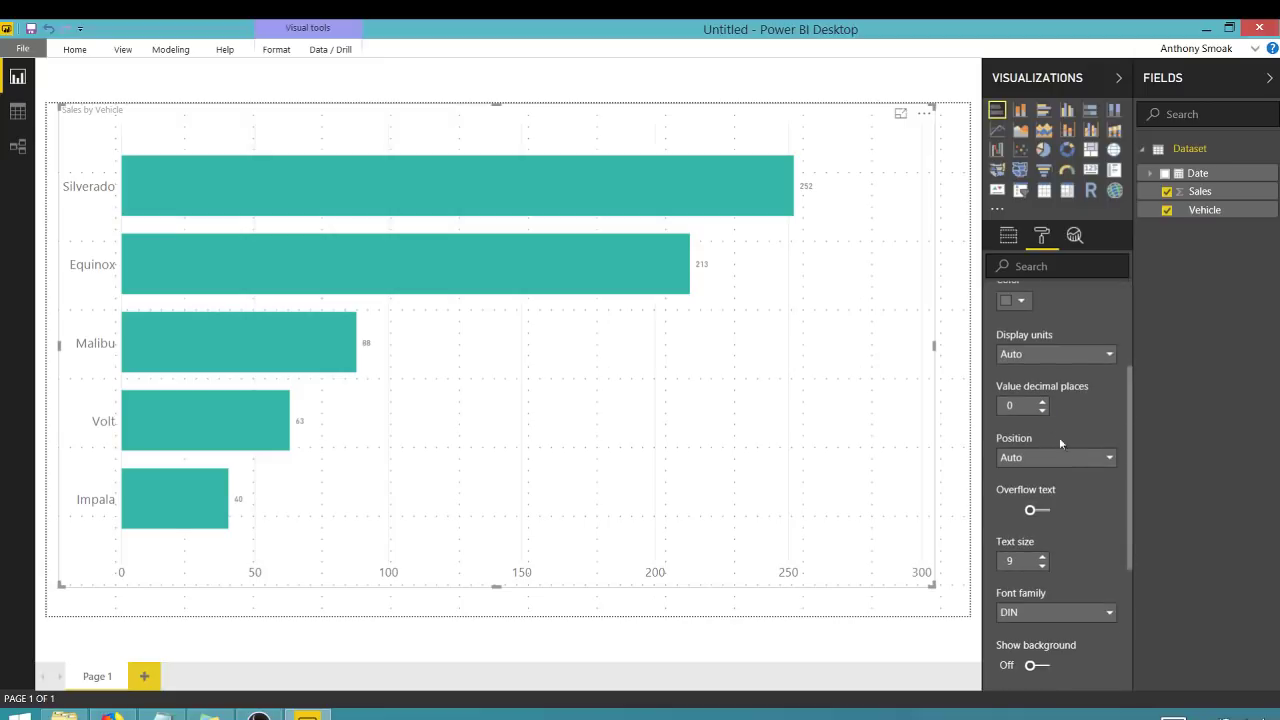
scroll(1060, 440, "down", 2)
left_click(1043, 474)
left_click(1043, 474)
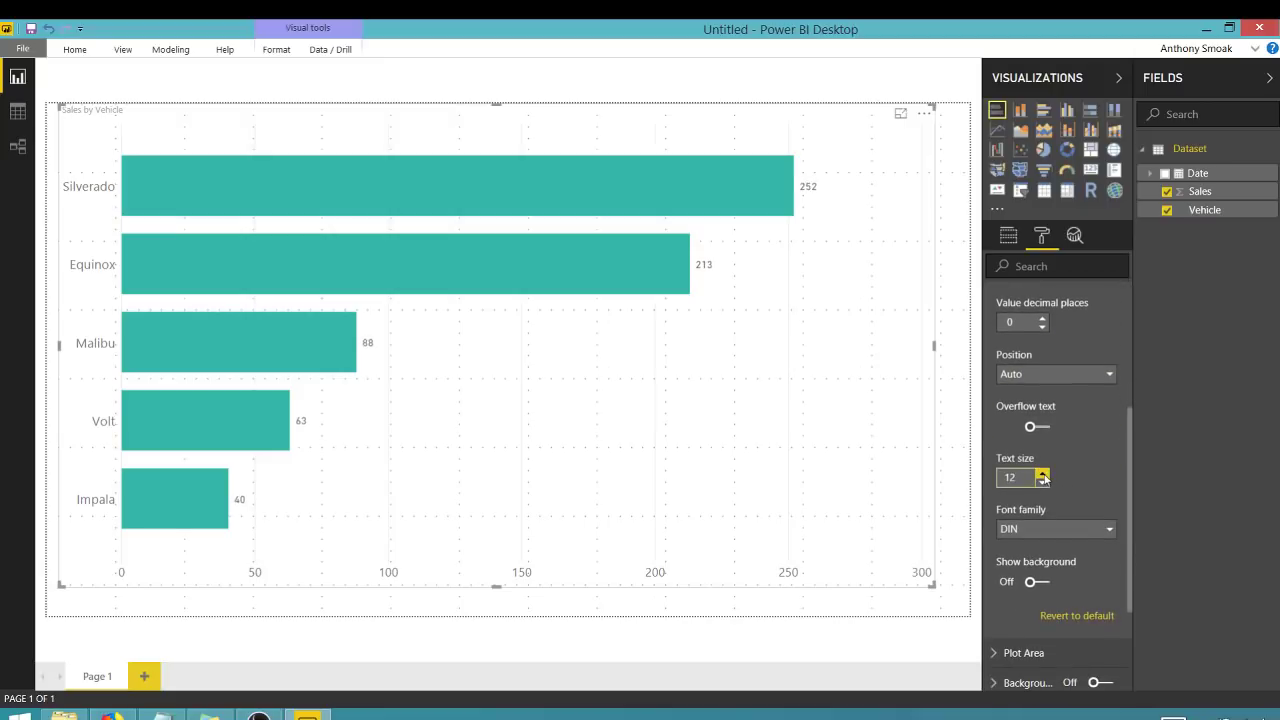
left_click(1043, 474)
left_click(1043, 474)
left_click(1043, 474)
left_click(1043, 474)
left_click(1043, 474)
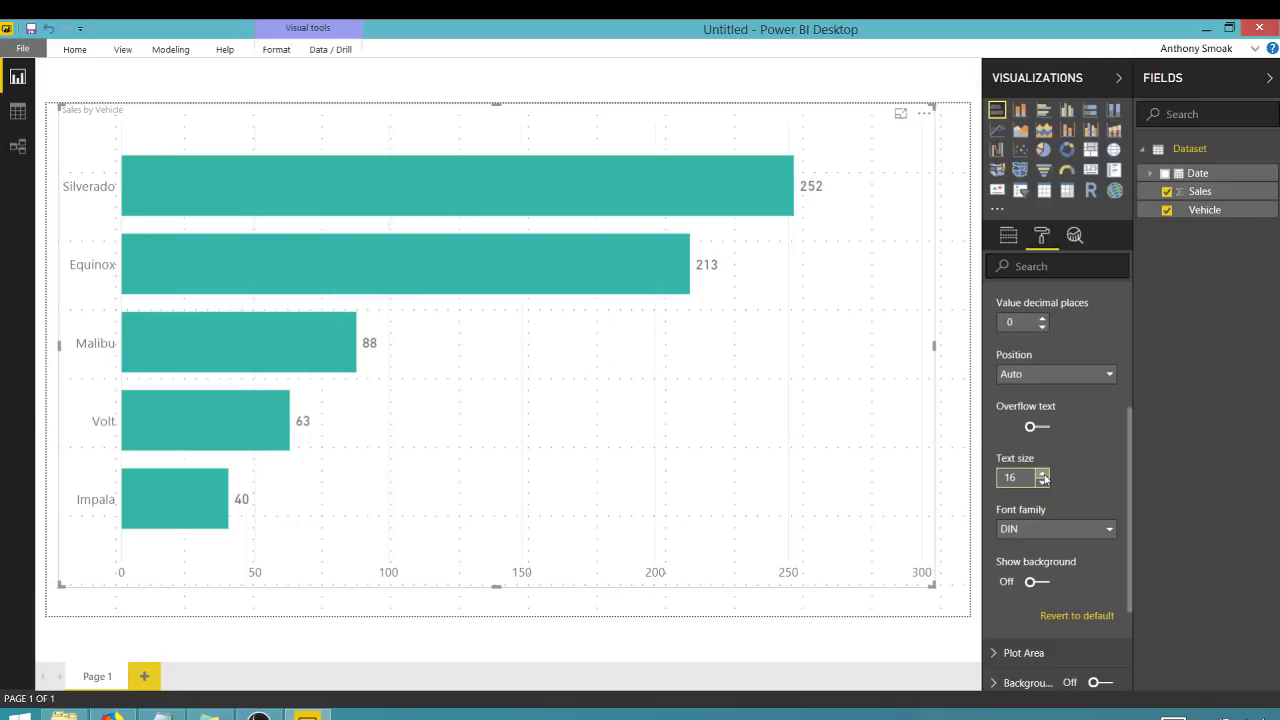
left_click(1043, 474)
left_click(1043, 474)
scroll(1060, 400, "up", 5)
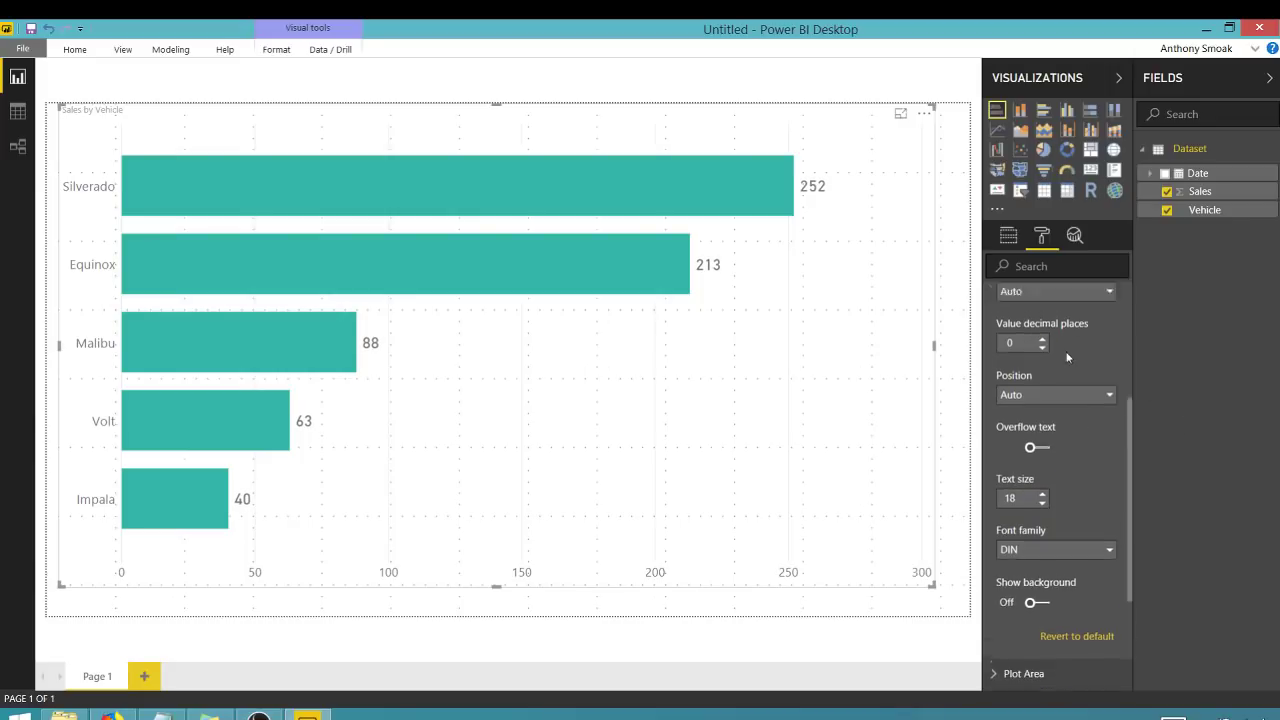
left_click(996, 420)
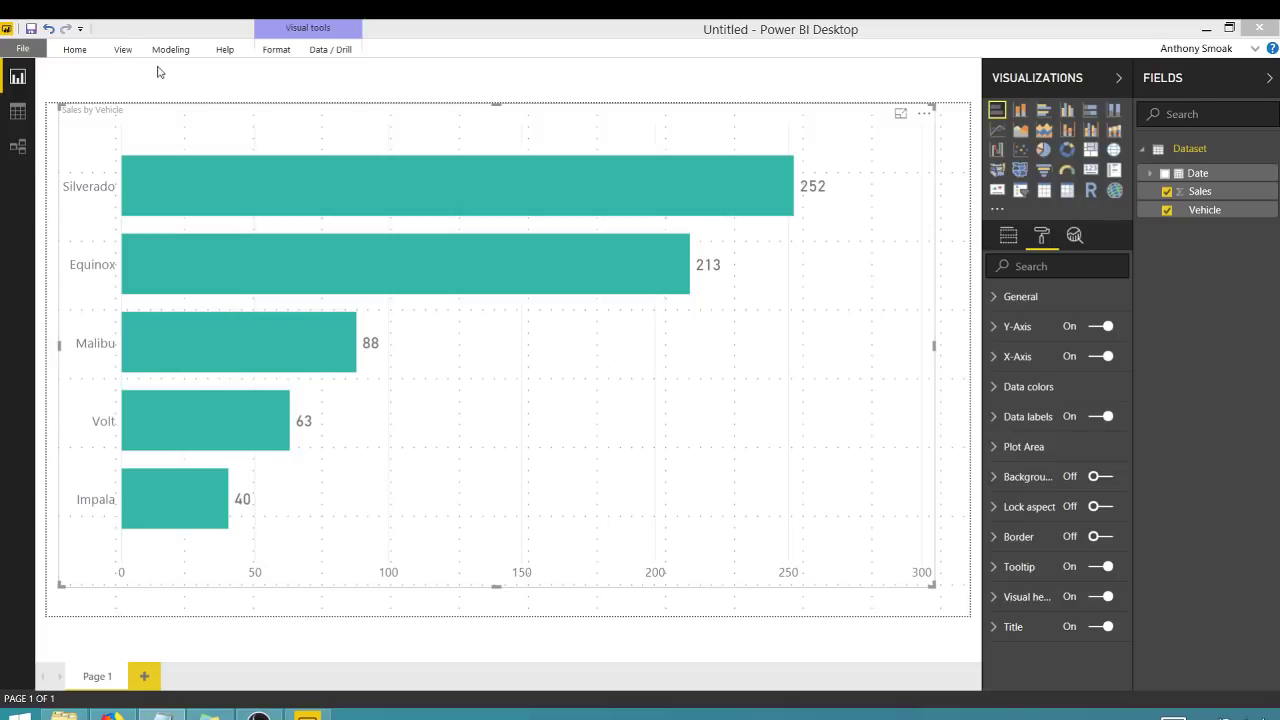
Add a new measure to the Dataset table from the data view and expand its formula editor
left_click(20, 116)
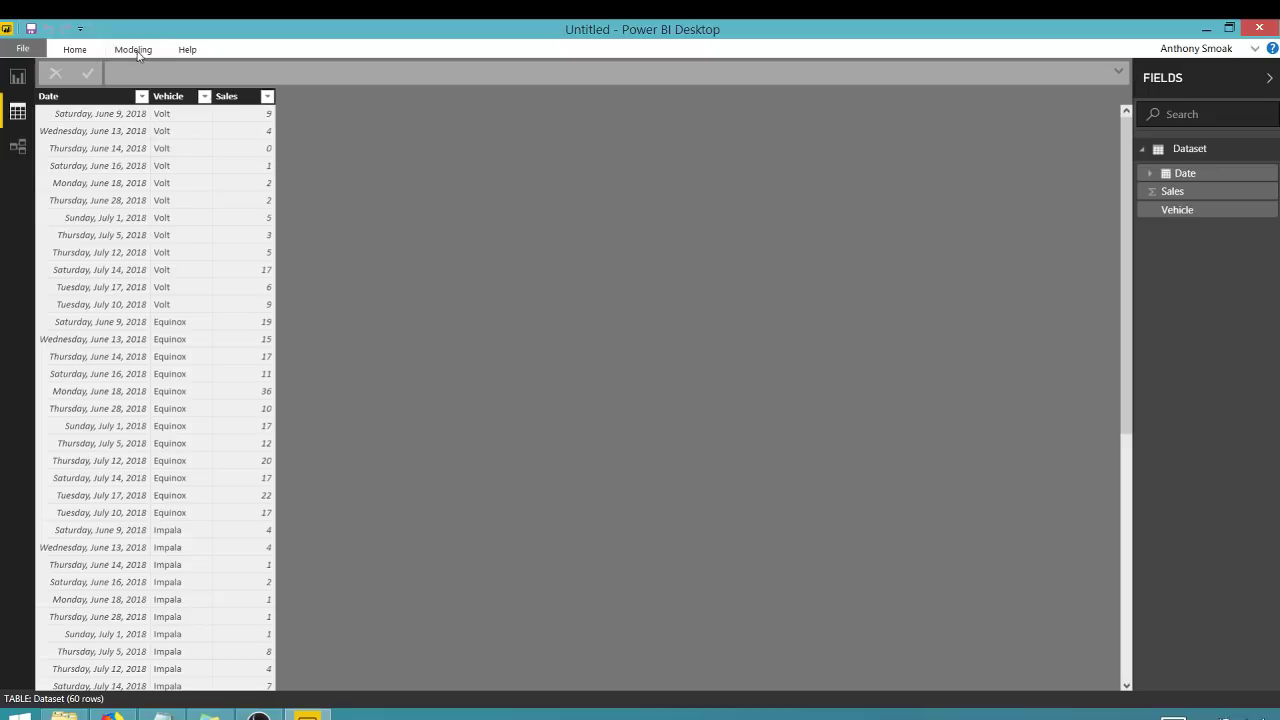
left_click(136, 52)
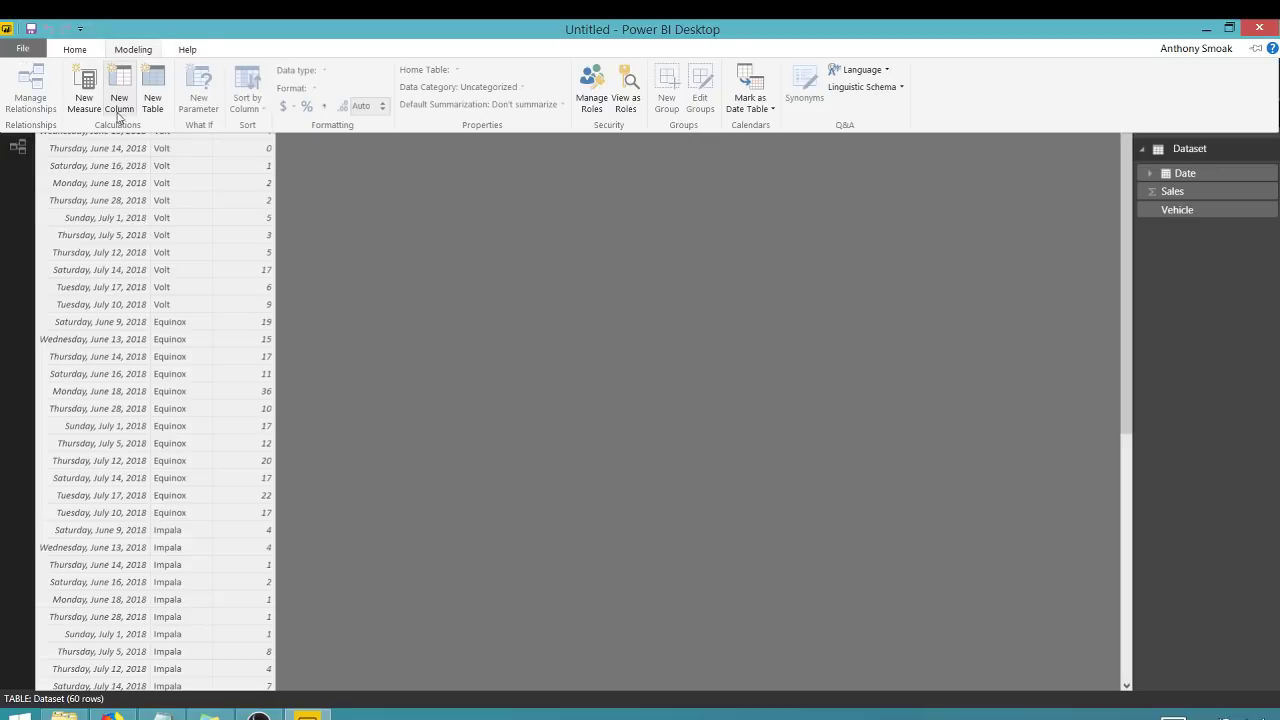
left_click(85, 104)
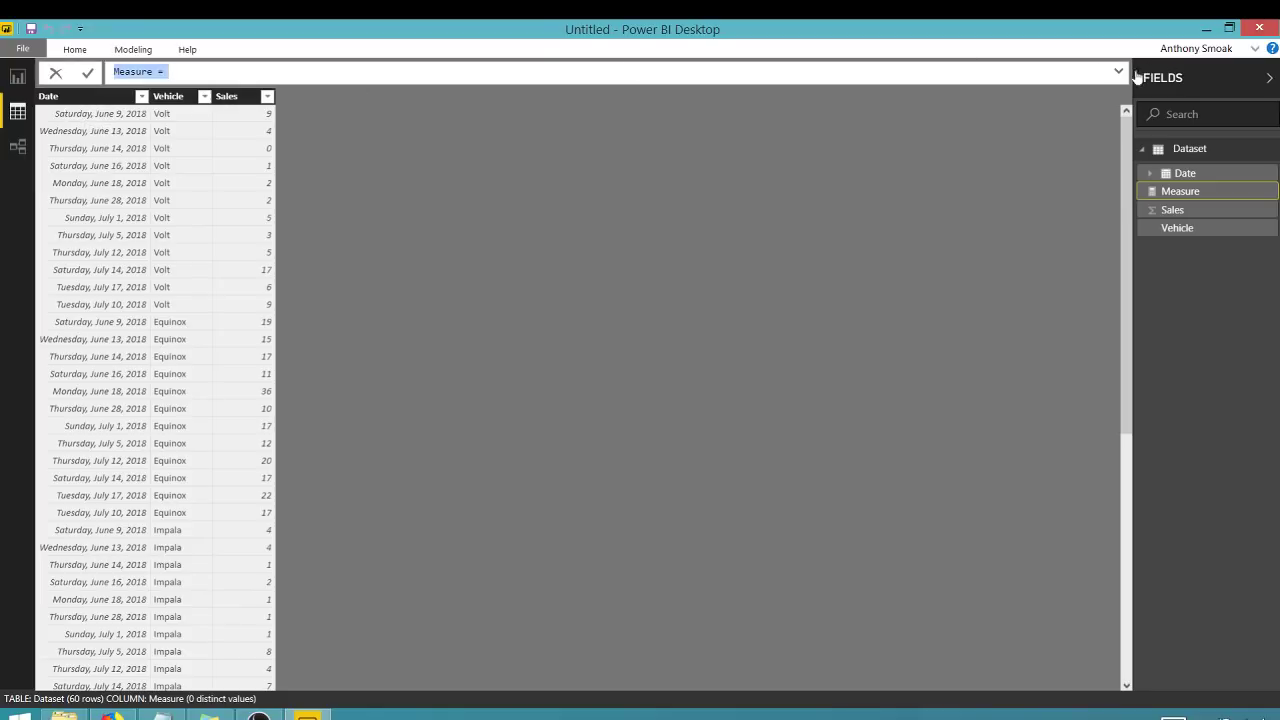
left_click(1118, 71)
left_click(615, 134)
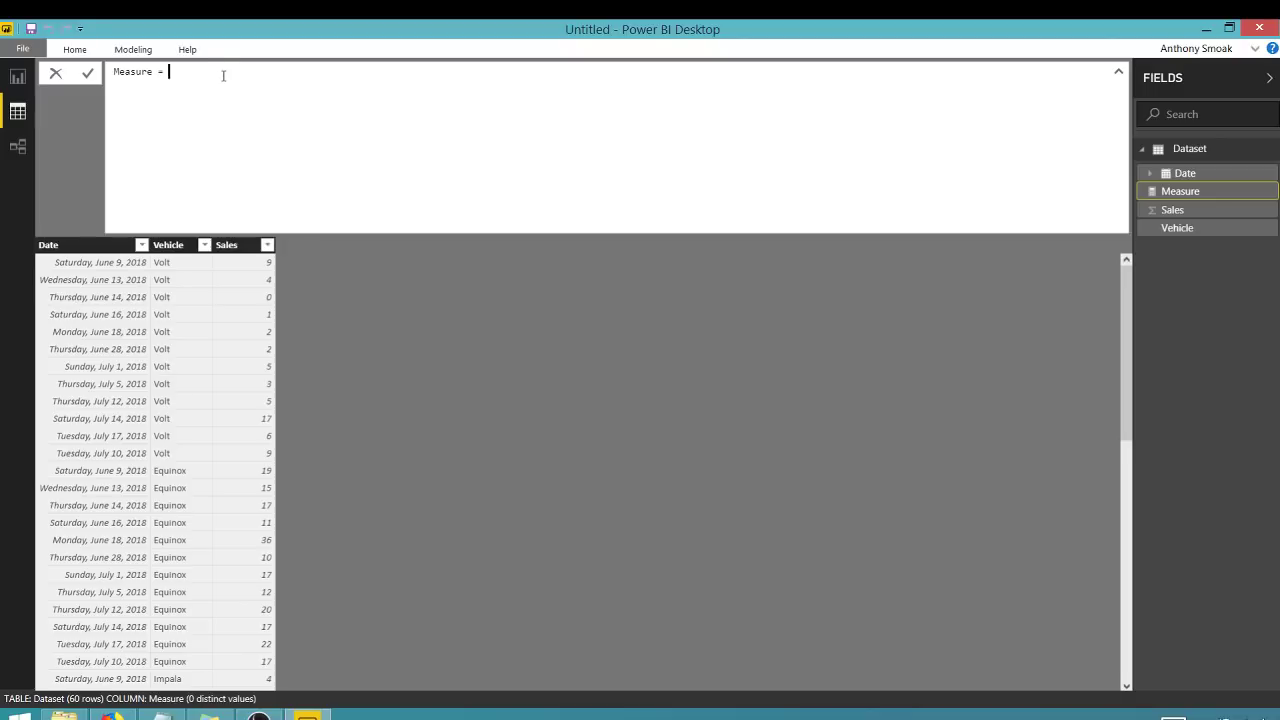
Start the measure's formula with DIVIDE, using sum('Dataset'[Sales]) as the numerator
type("DIVIDE")
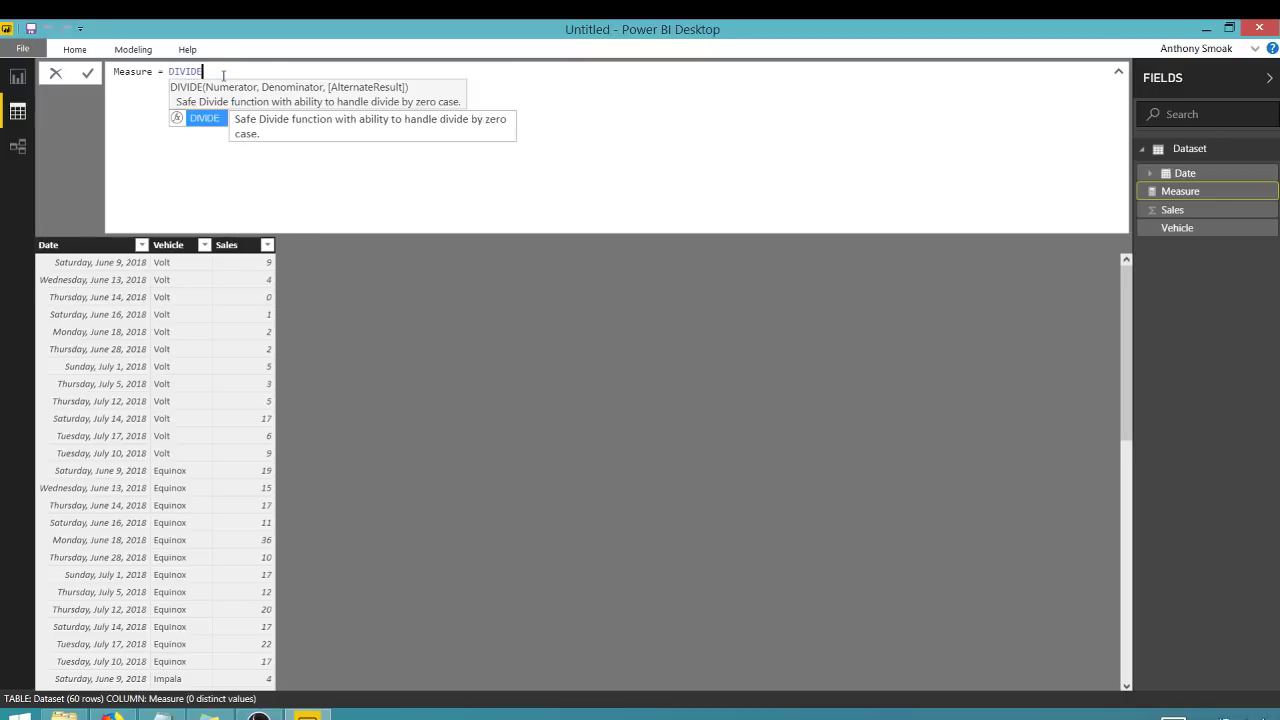
type("(")
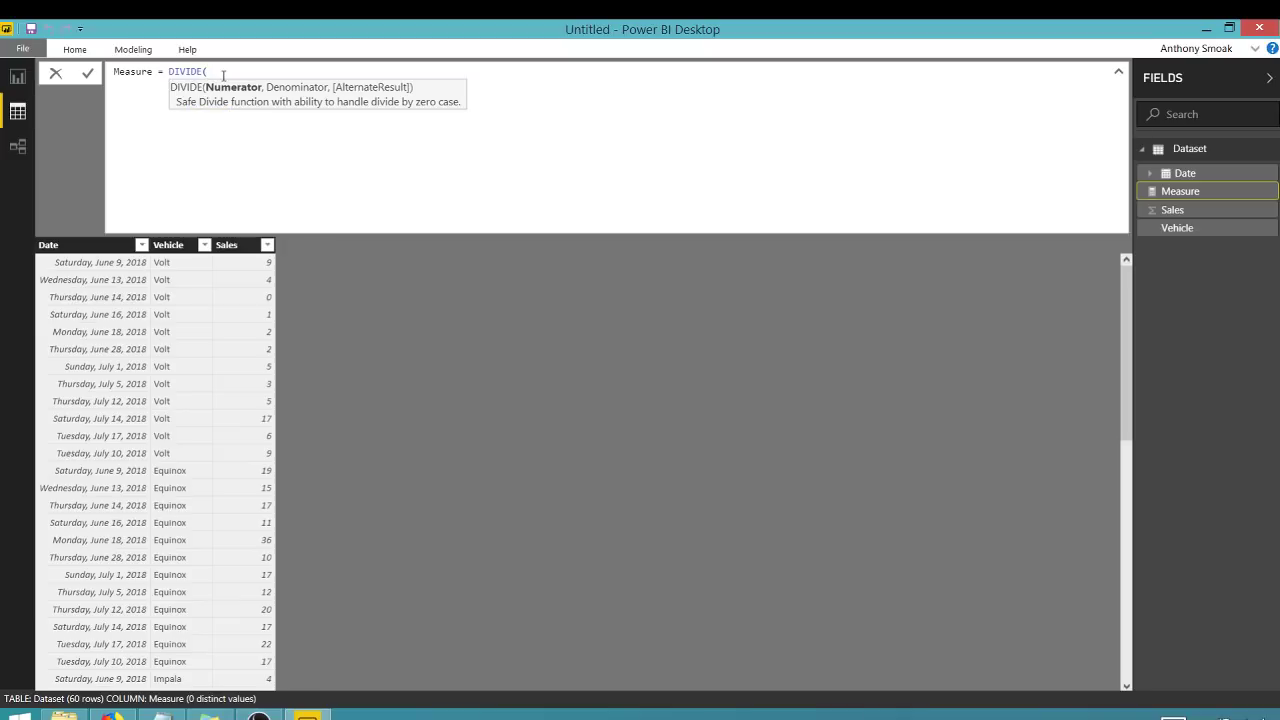
type("sum(")
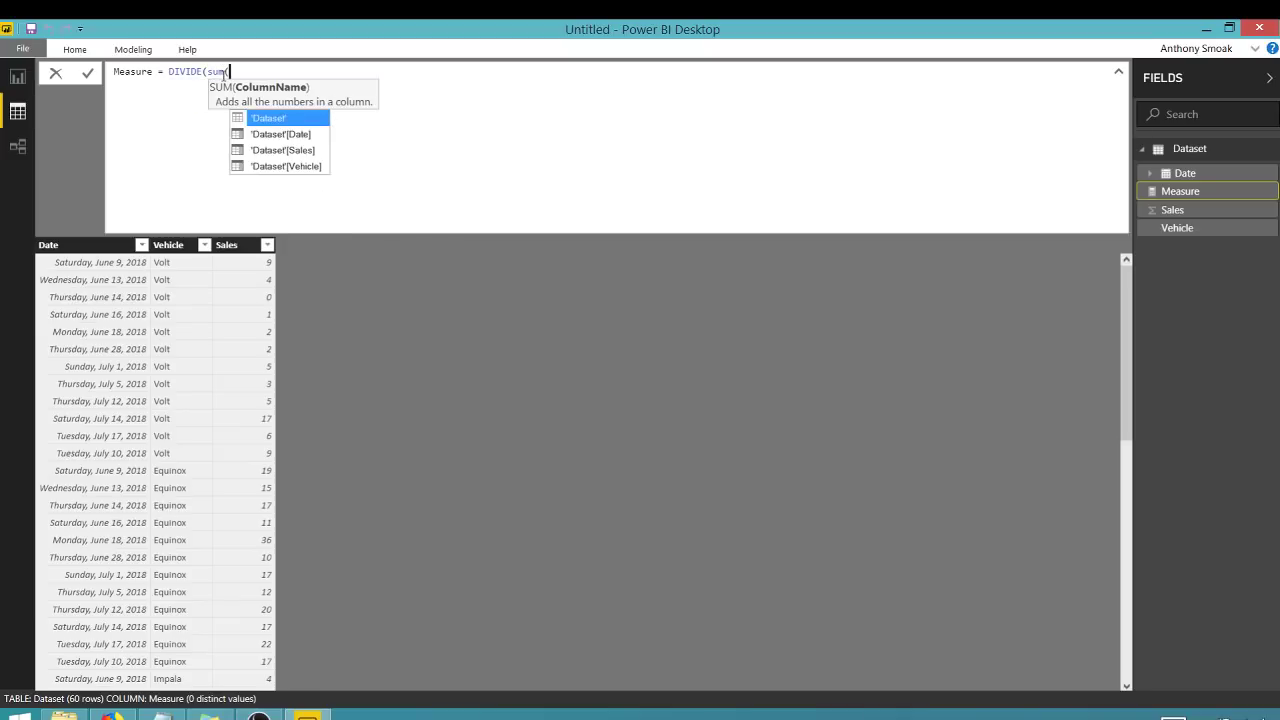
double_click(271, 152)
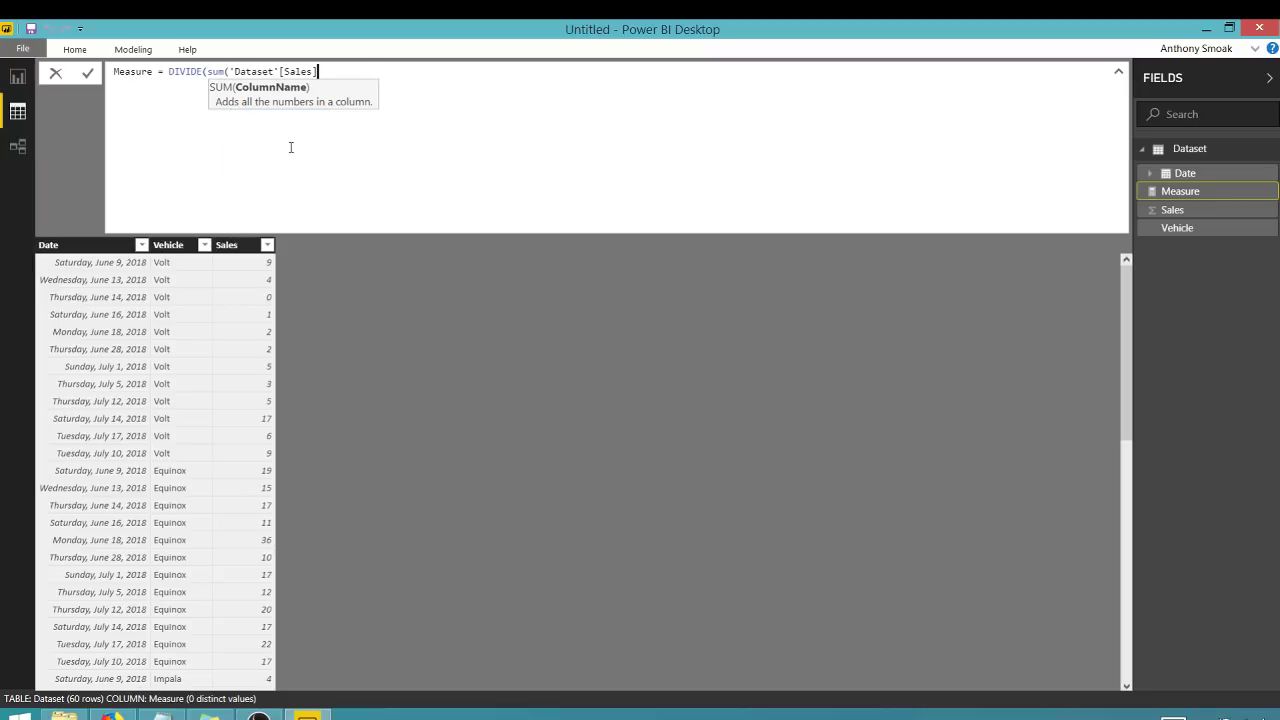
type(")")
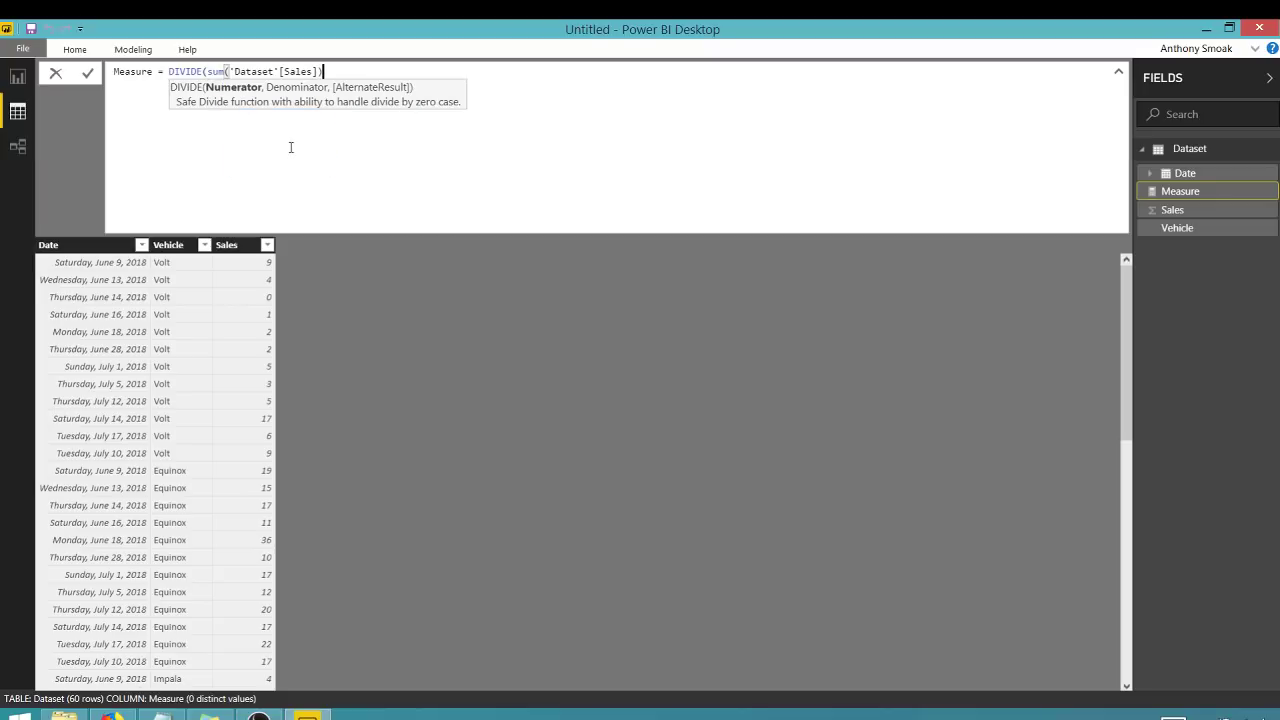
Add CALCULATE as the DIVIDE denominator, with sum('Dataset'[Sales]) as its expression
type(",CALCULATE")
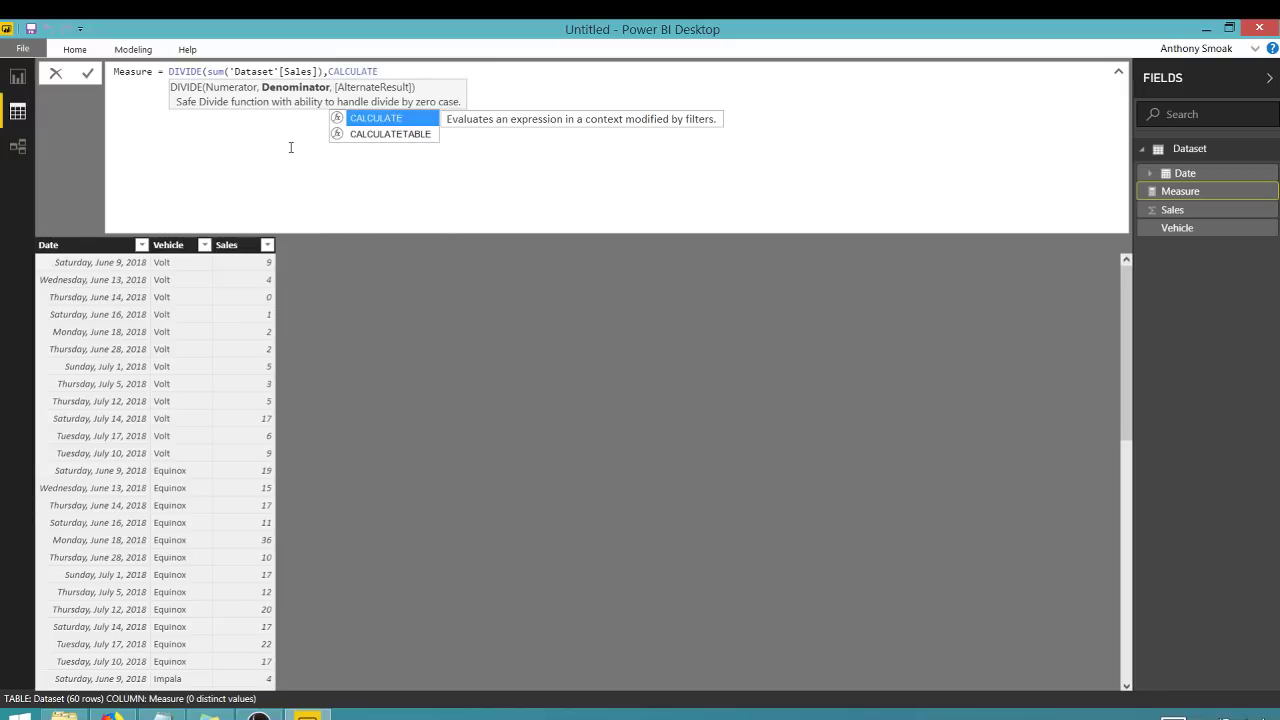
type("(")
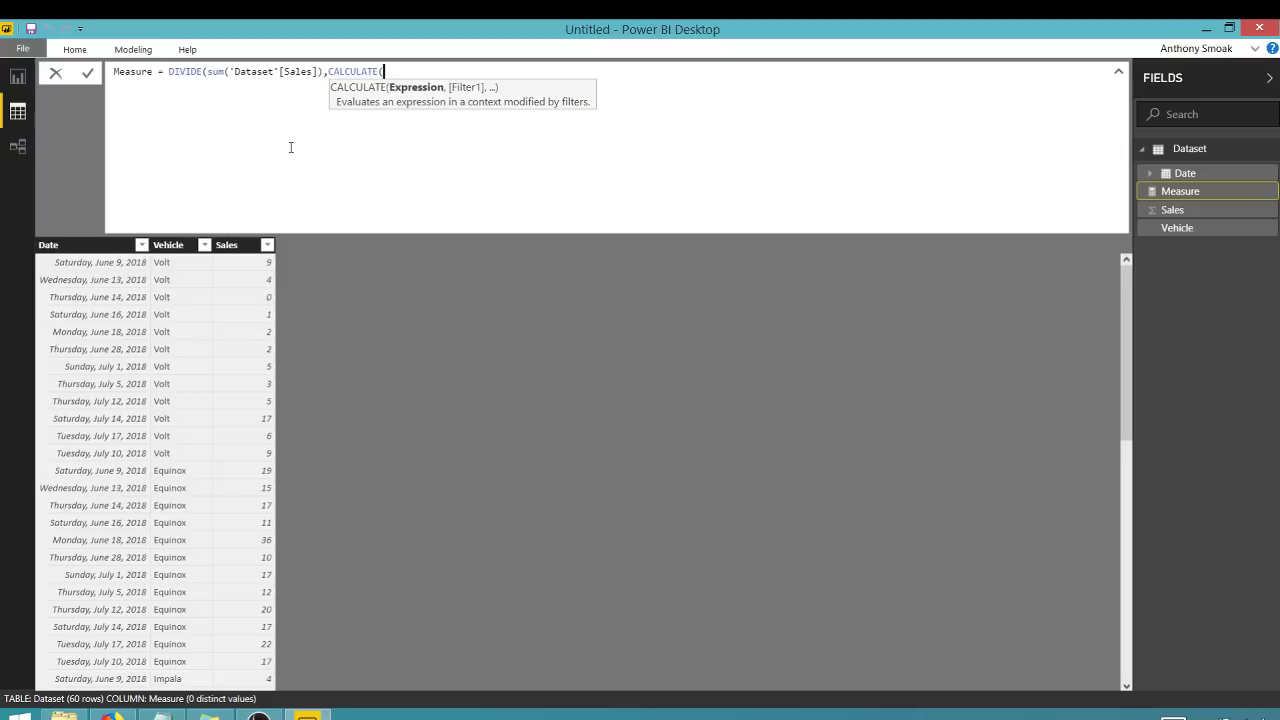
type("sum")
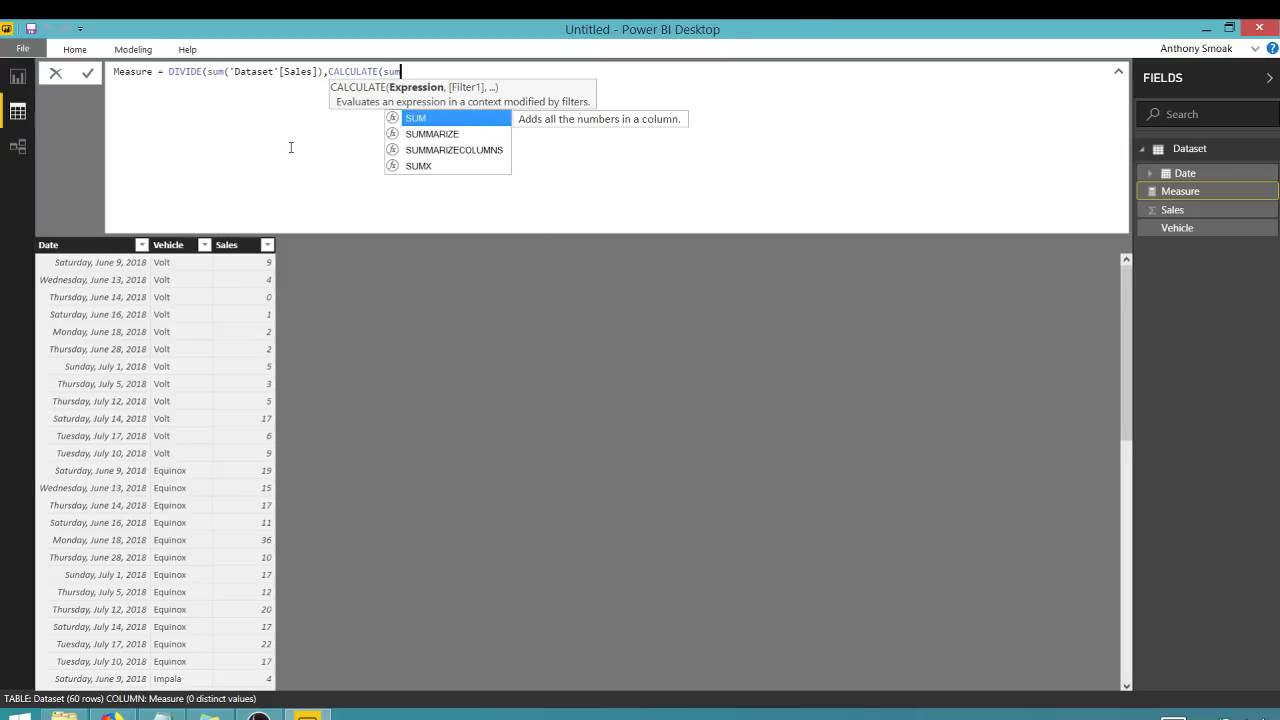
type("(")
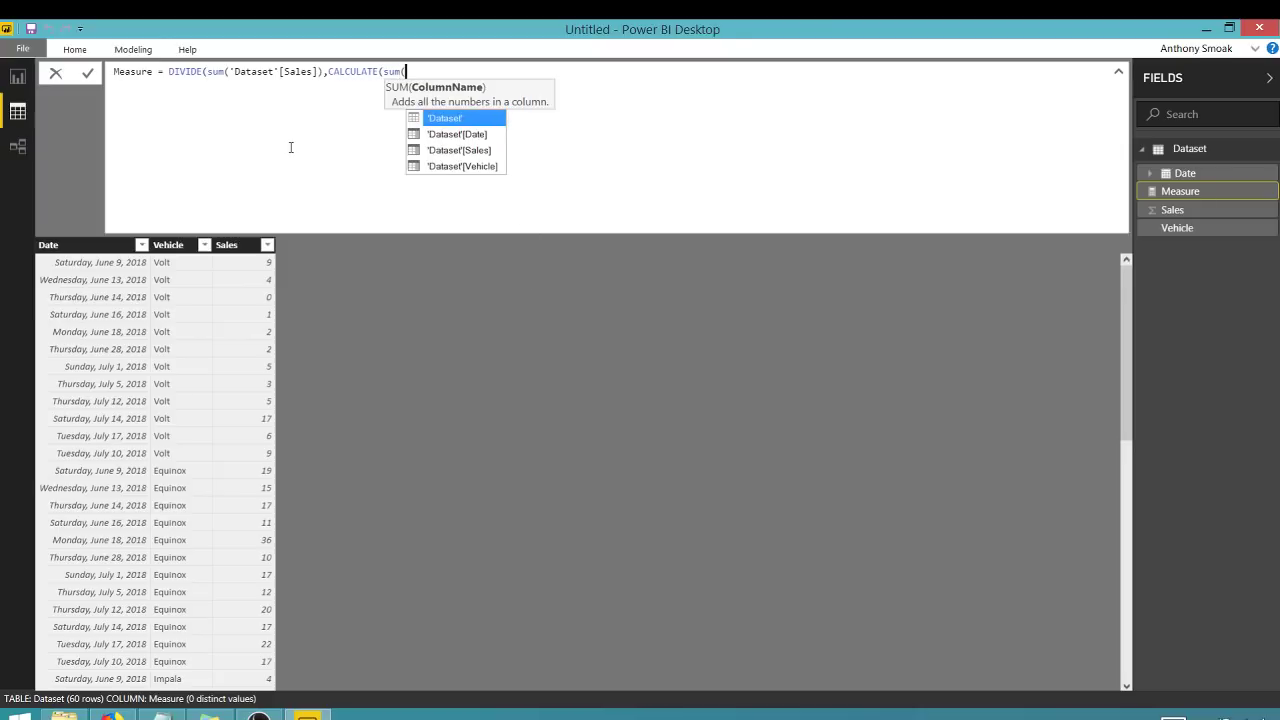
left_click(467, 149)
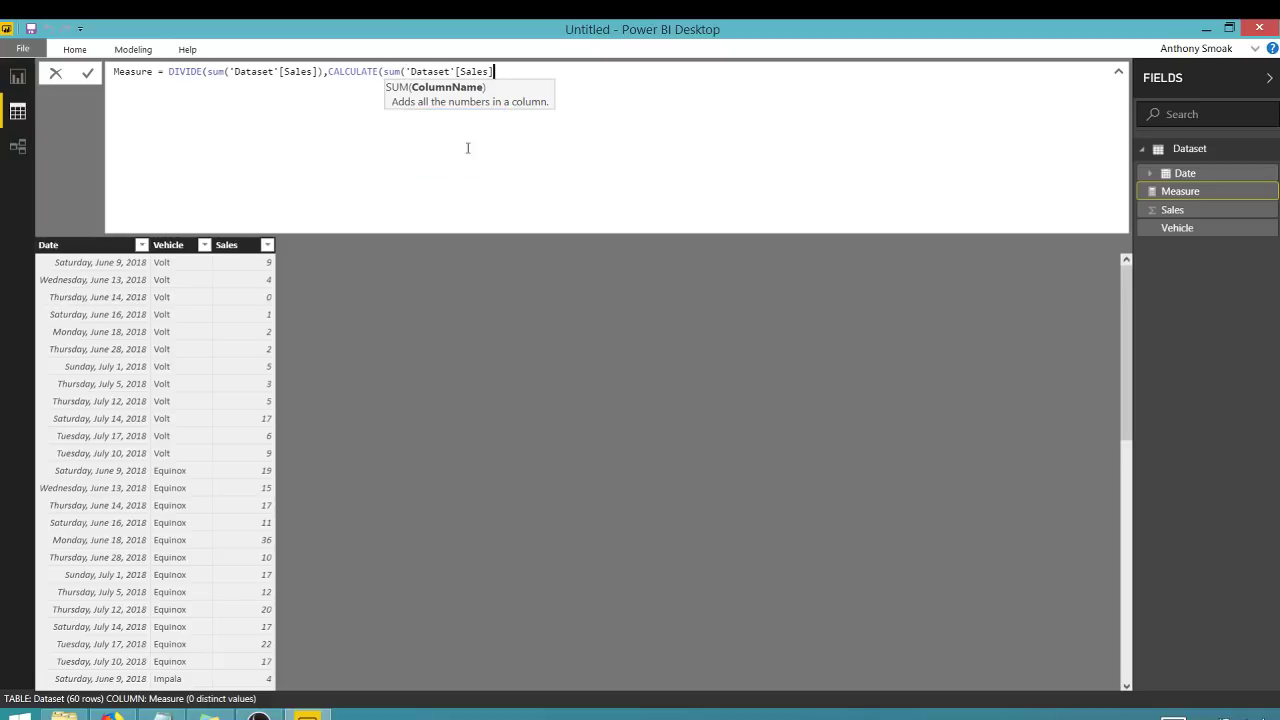
type(")")
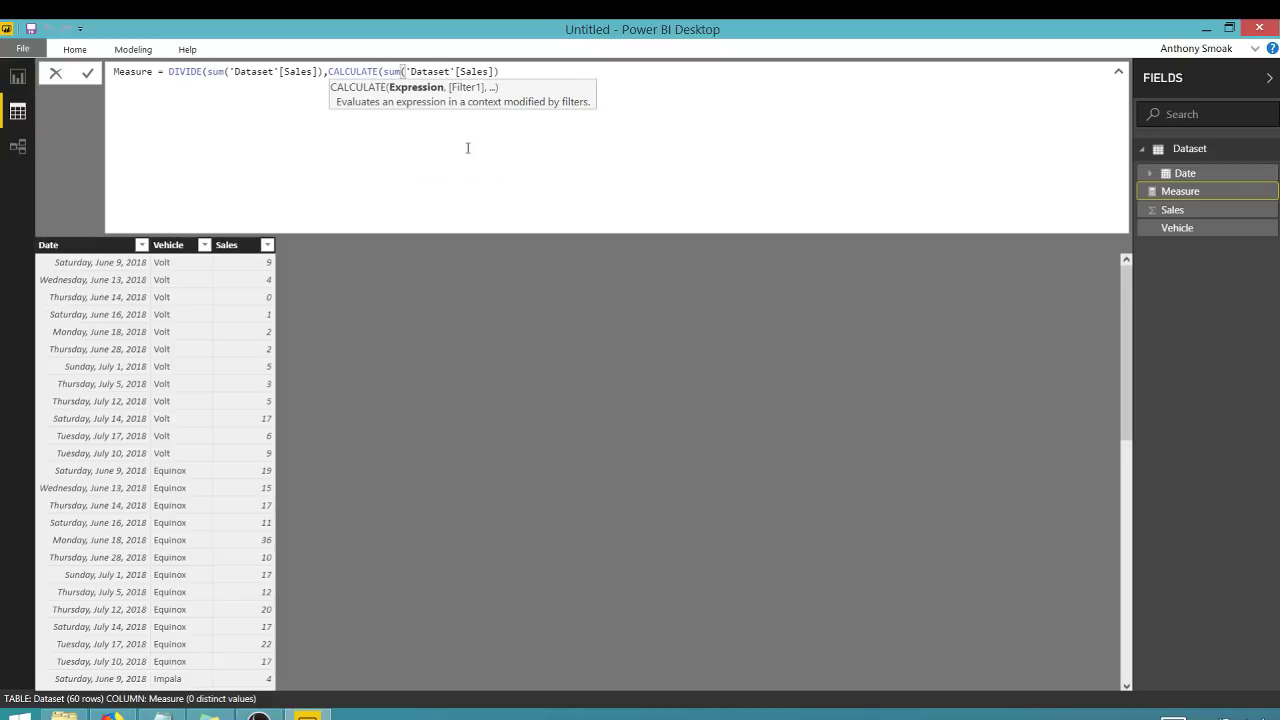
Add ALLSELECTED(('Dataset')) as the CALCULATE filter and close the measure formula's parentheses
type(",")
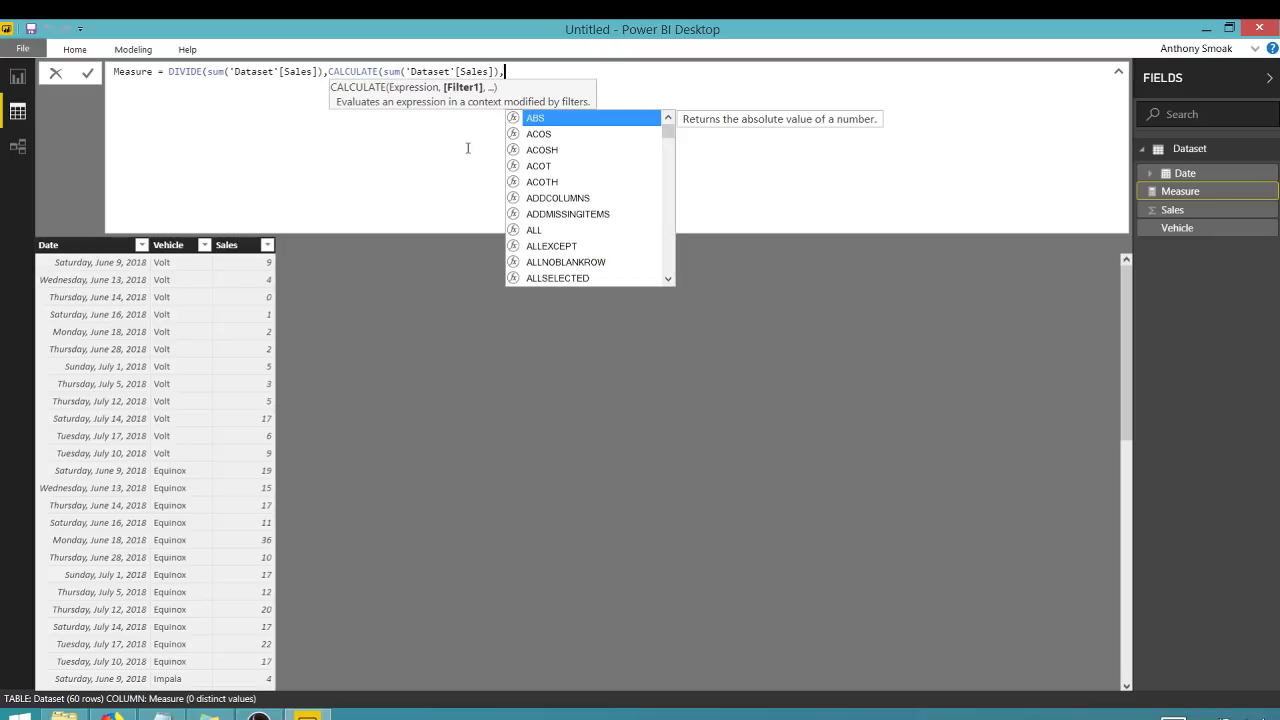
type("ALLS")
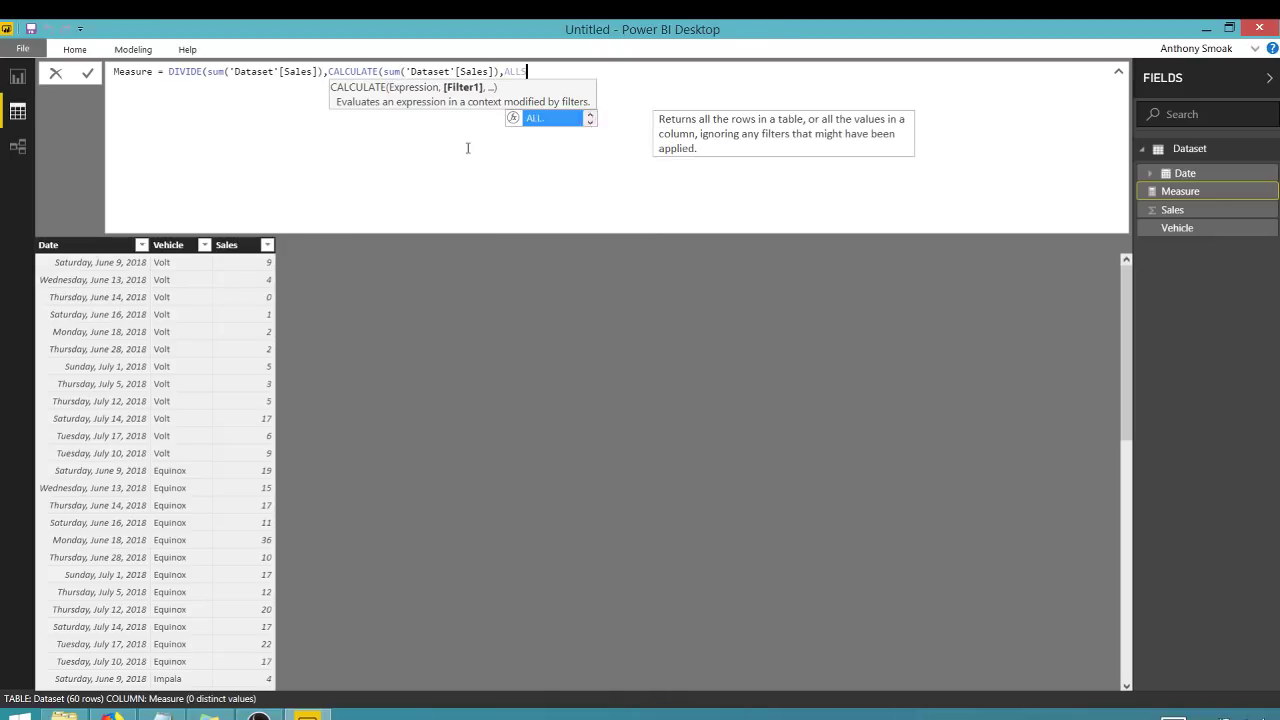
type("E")
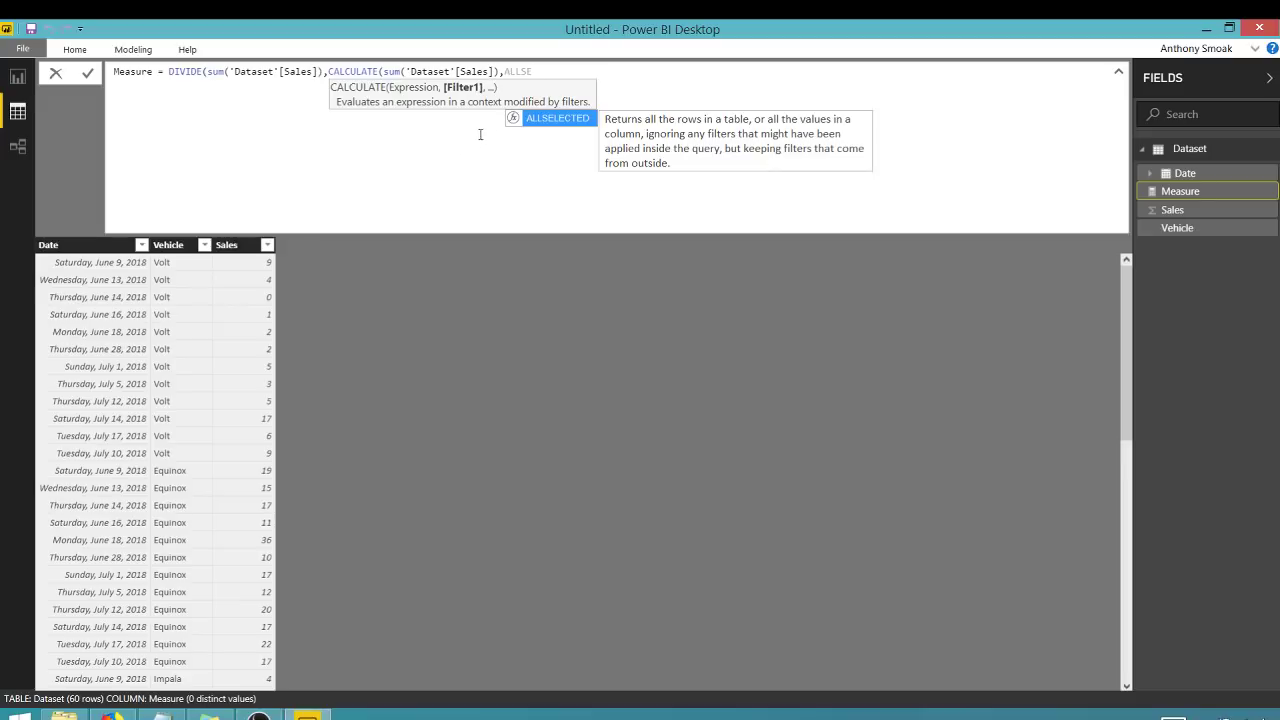
left_click(549, 120)
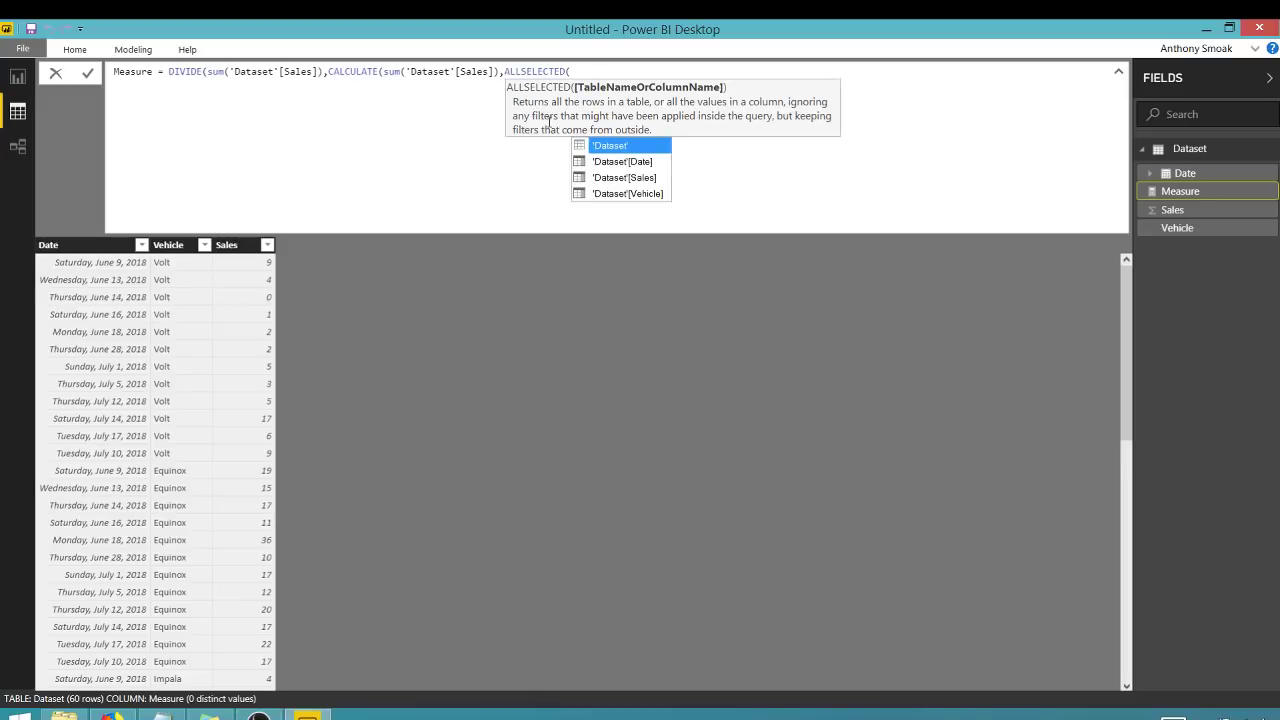
type("(")
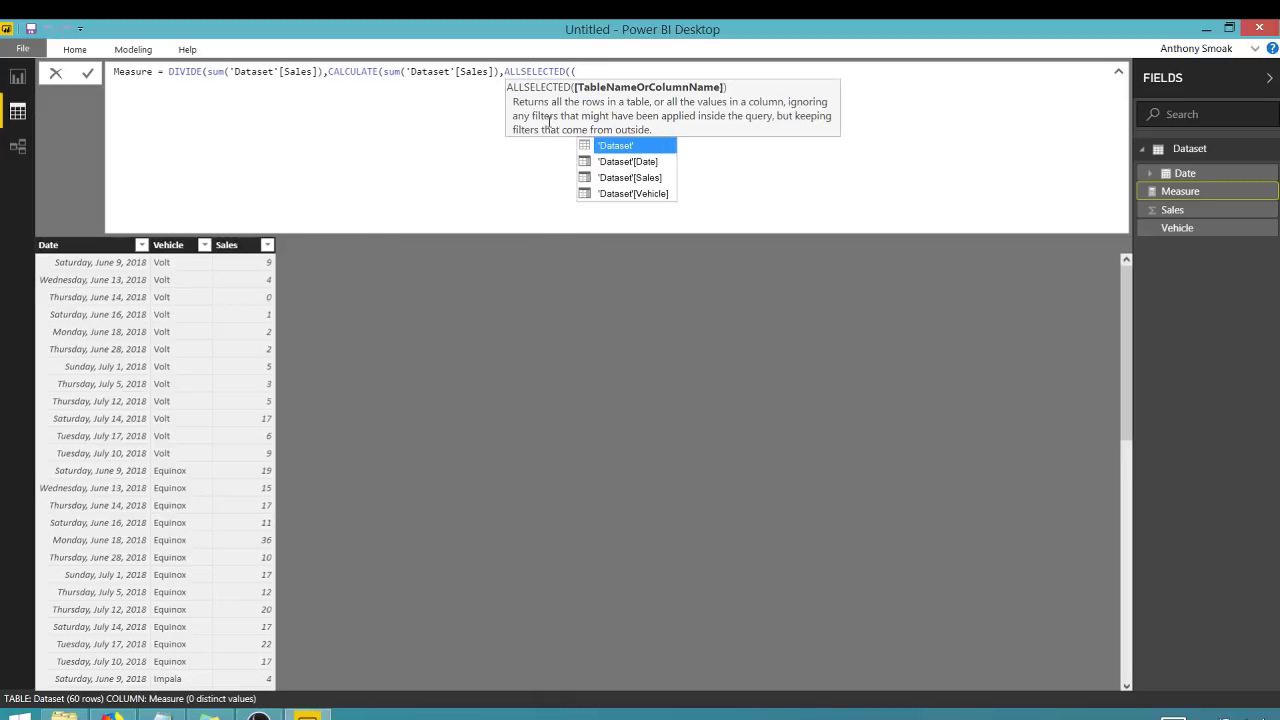
left_click(612, 148)
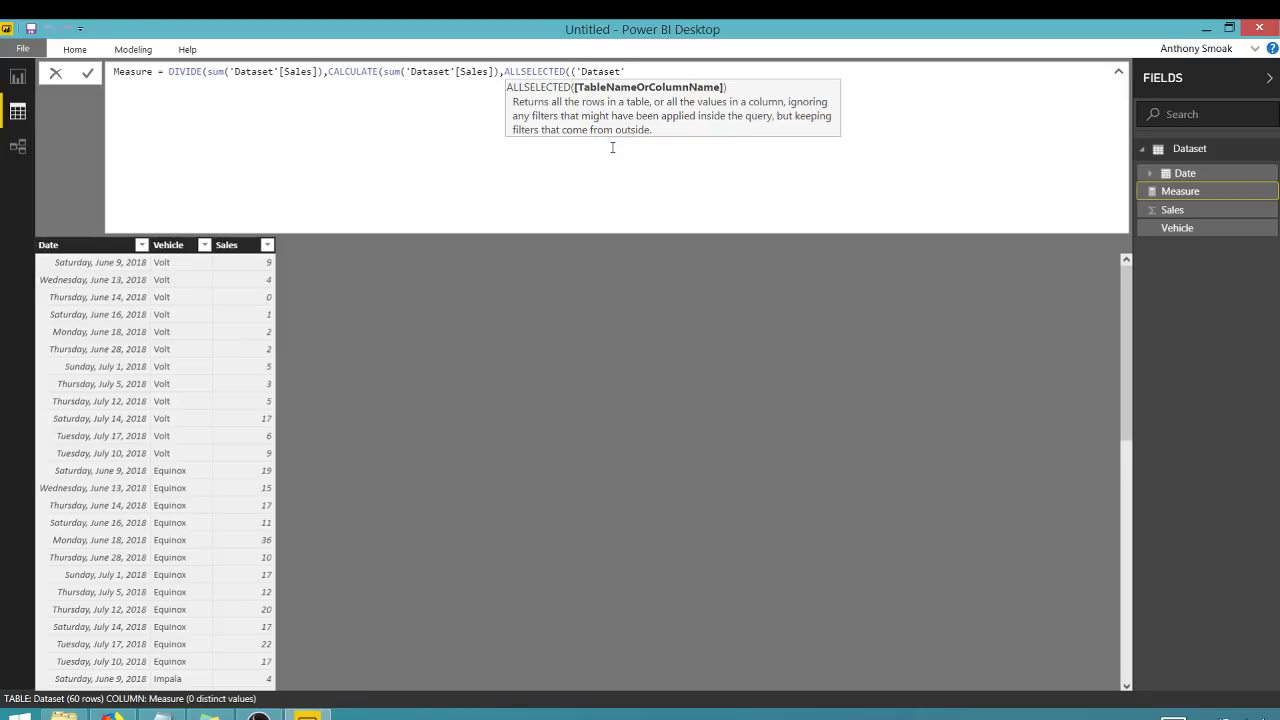
type("))")
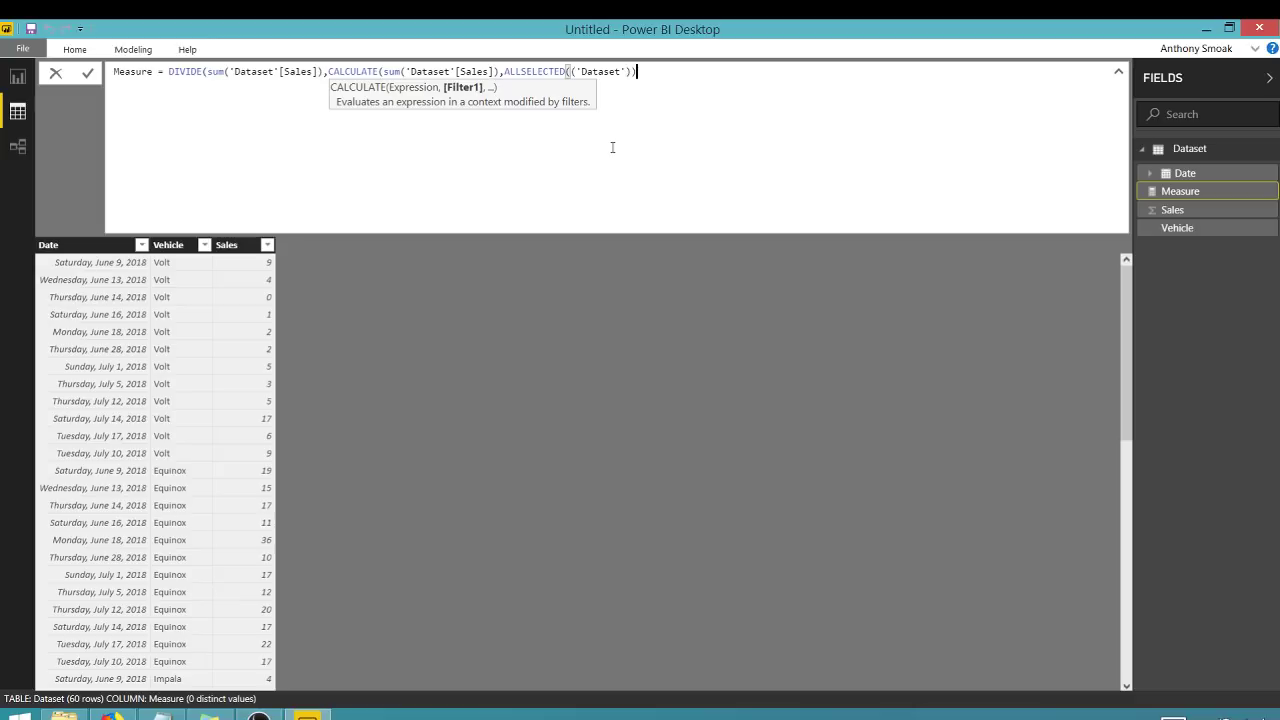
type(")")
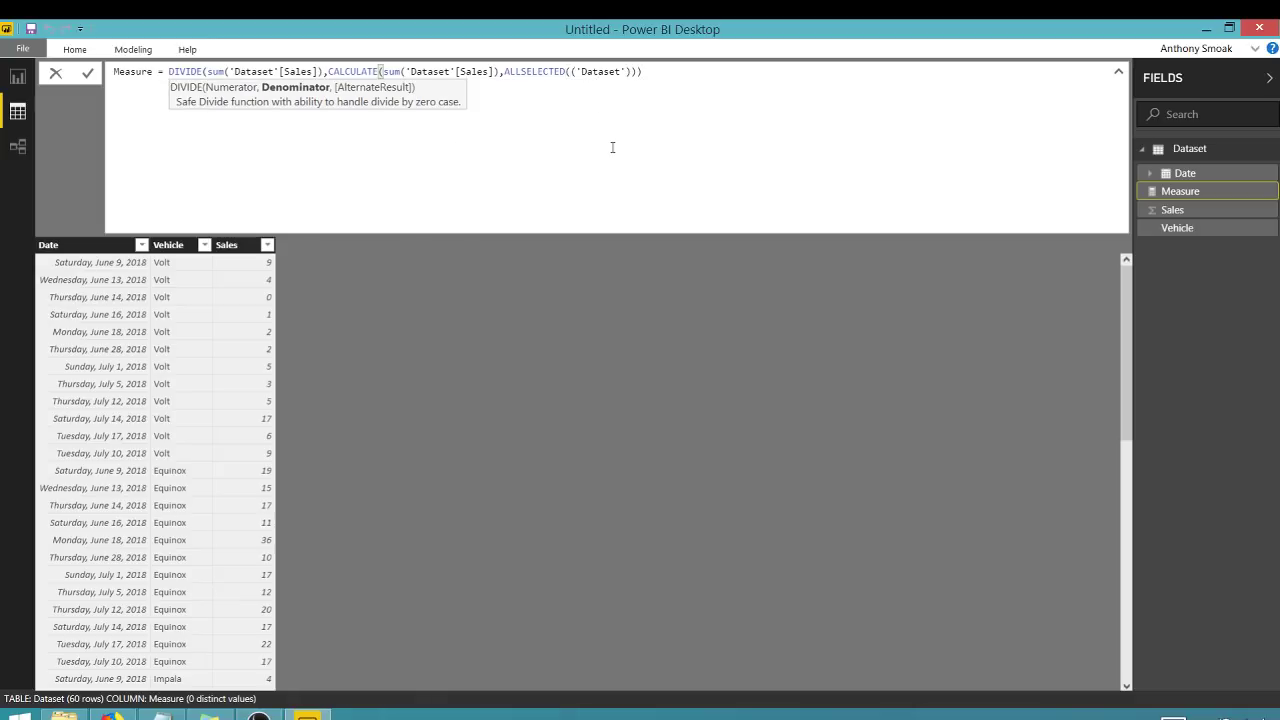
type(")")
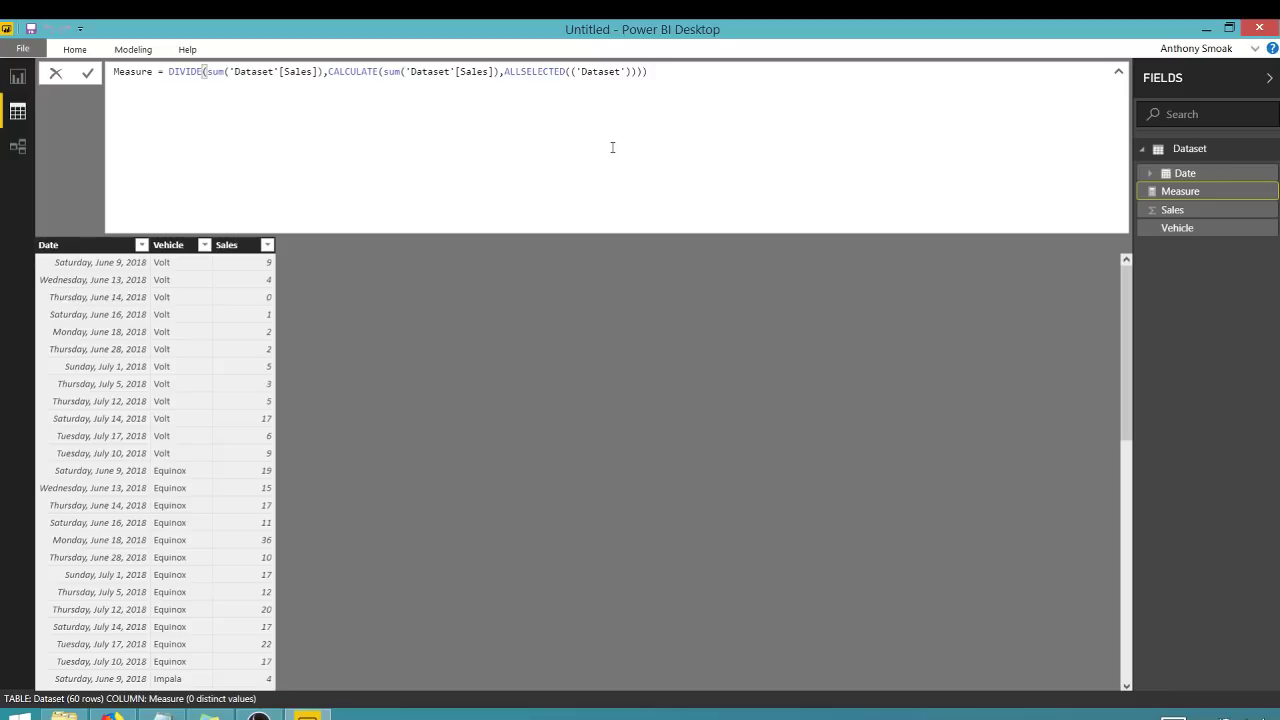
type(")")
Rename the measure Vehicle Pct Total Sales in its formula and commit it
double_click(137, 72)
type("Vehicle")
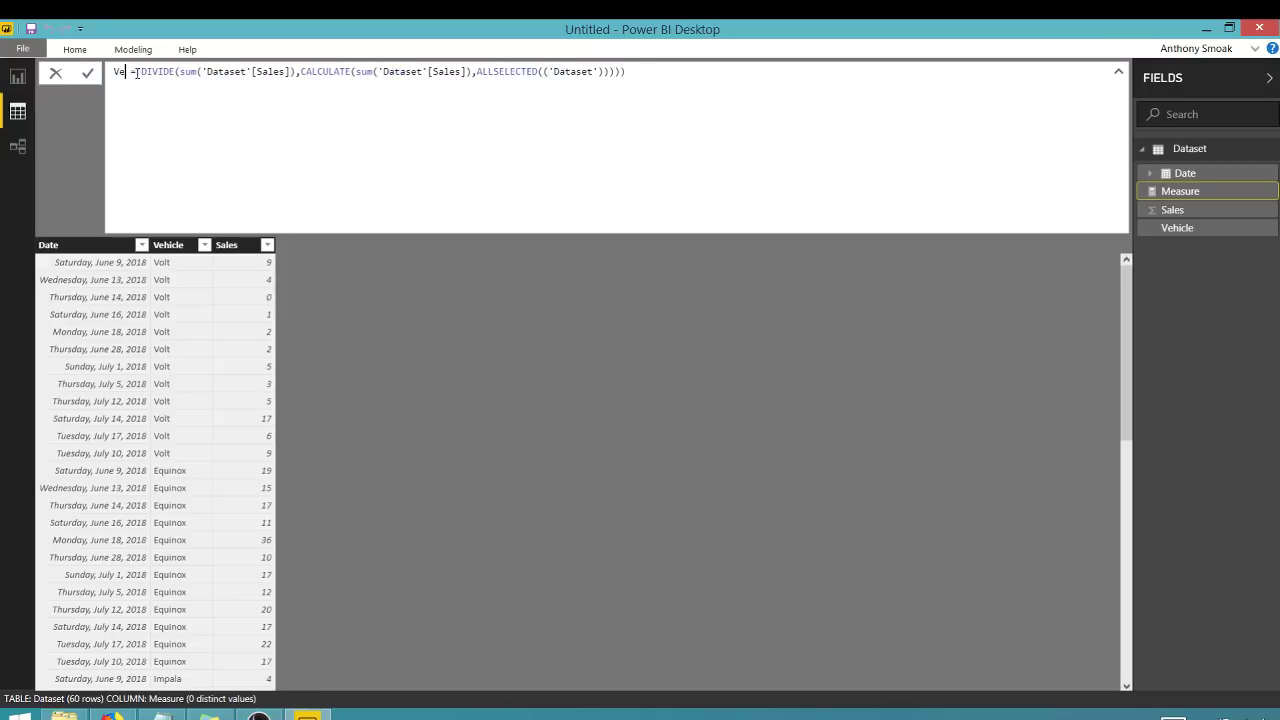
type(" Pct ")
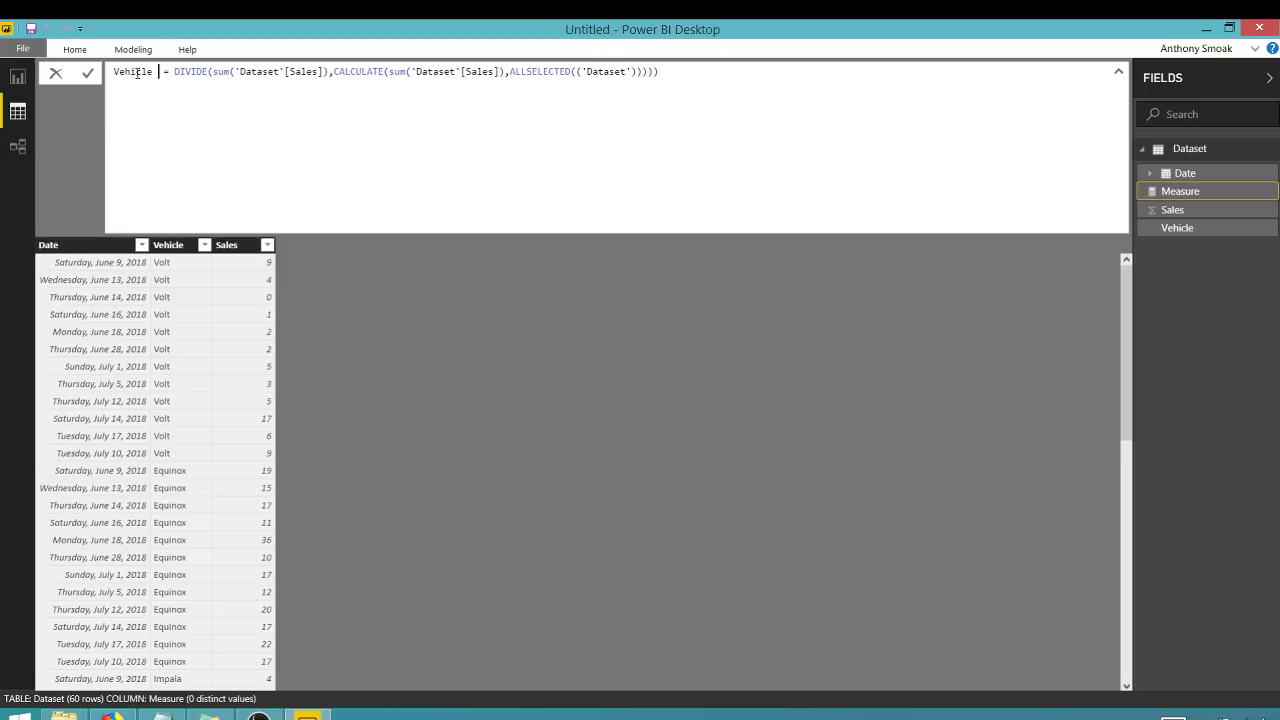
type("Total")
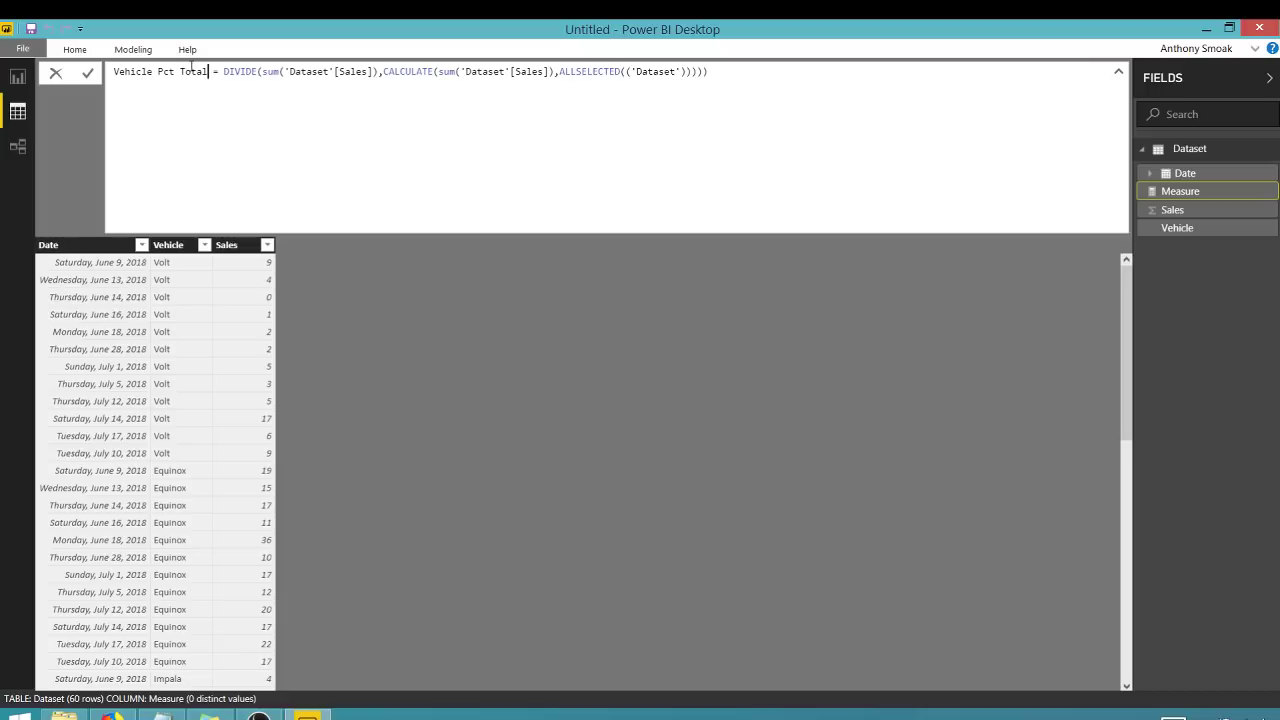
type(" SAles")
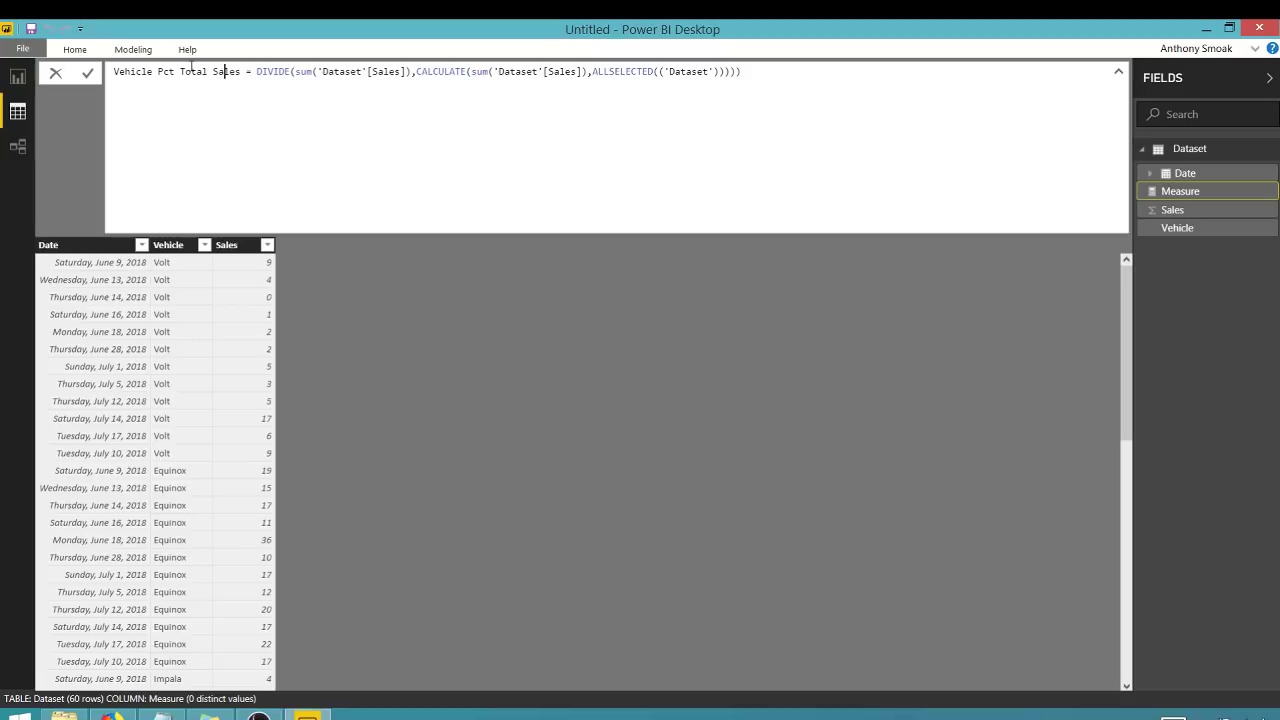
left_click(88, 75)
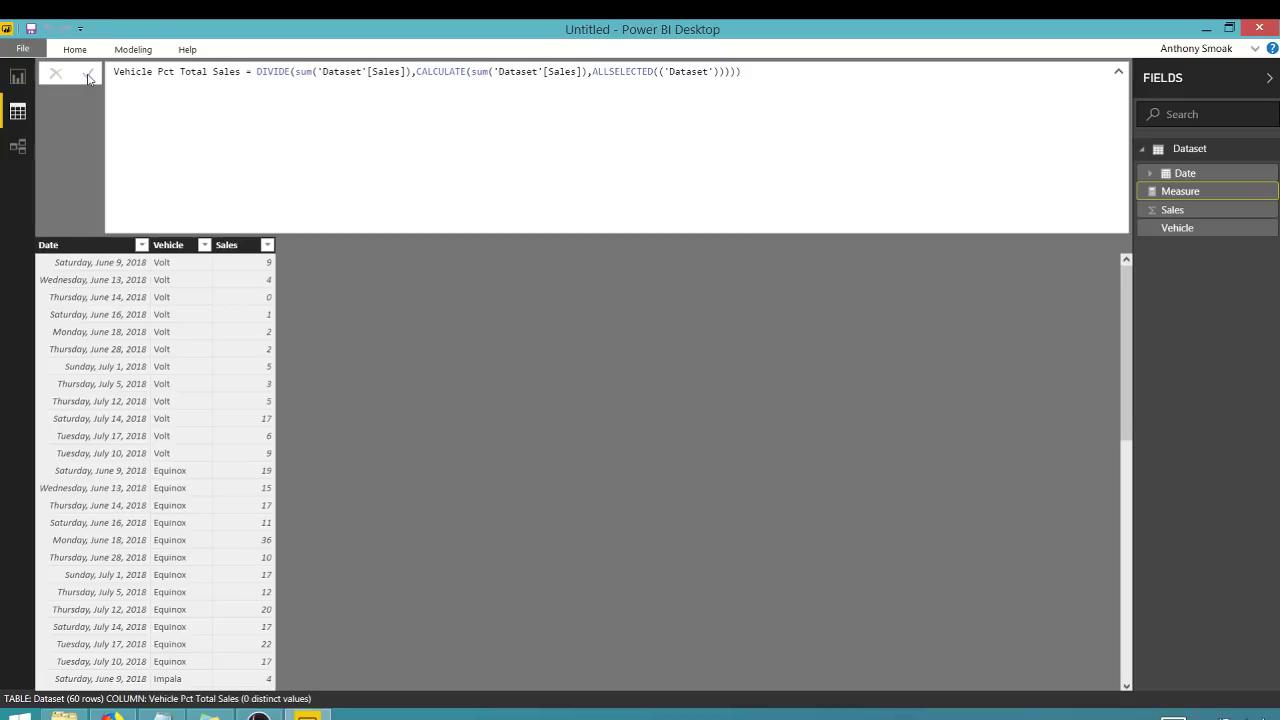
Remove the extra closing parenthesis at the end of the Vehicle Pct Total Sales formula and commit it
left_click(516, 131)
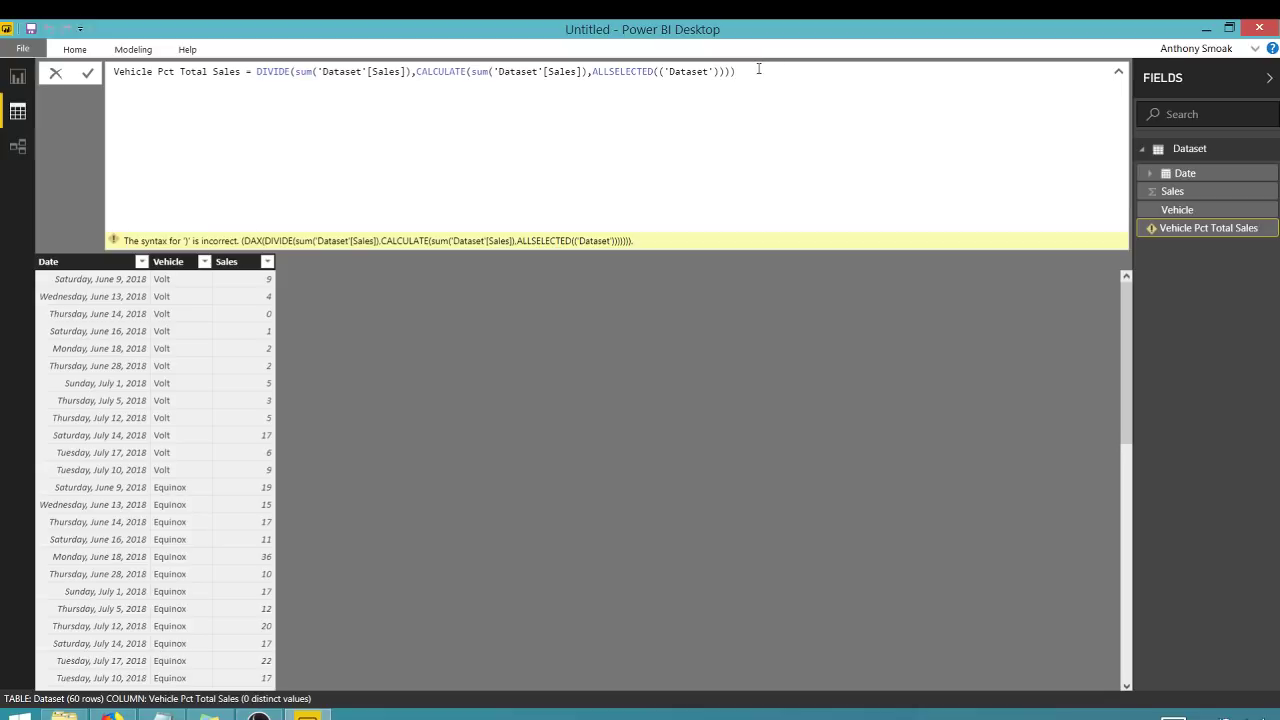
type(")")
left_click(88, 73)
left_click(251, 140)
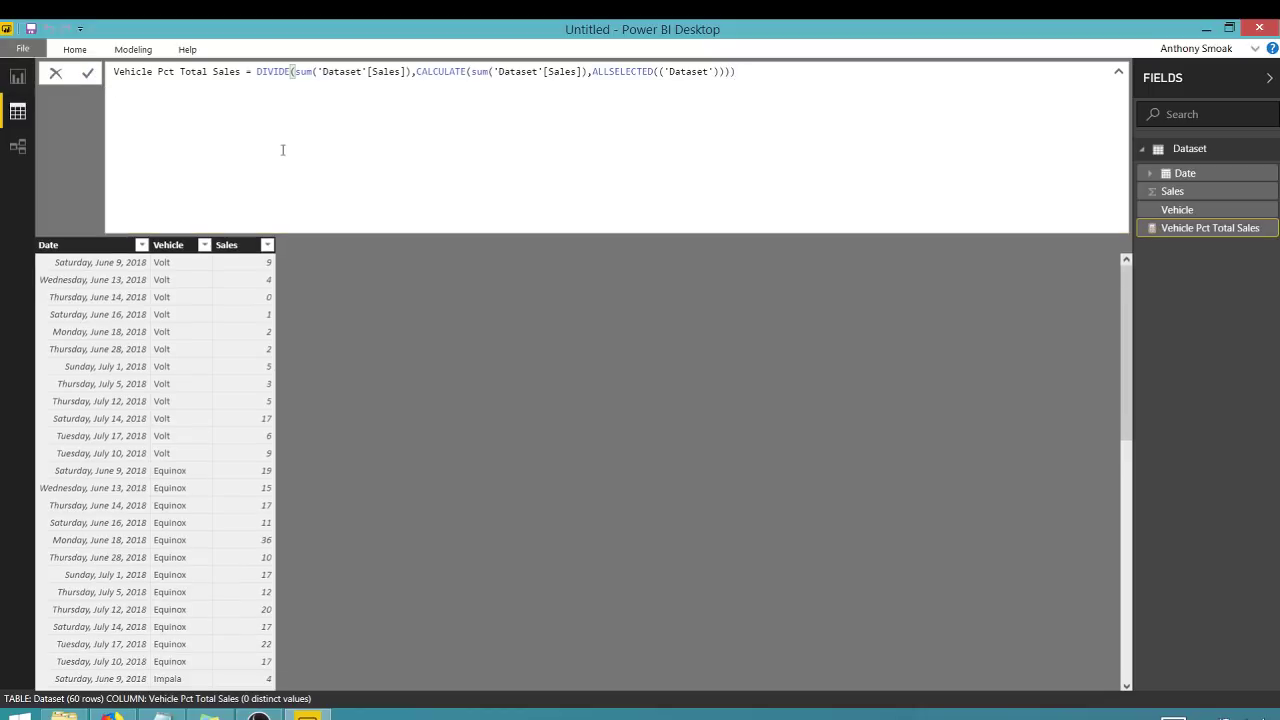
In the report's bar chart, replace the Sales field with the Vehicle Pct Total Sales measure
left_click(17, 76)
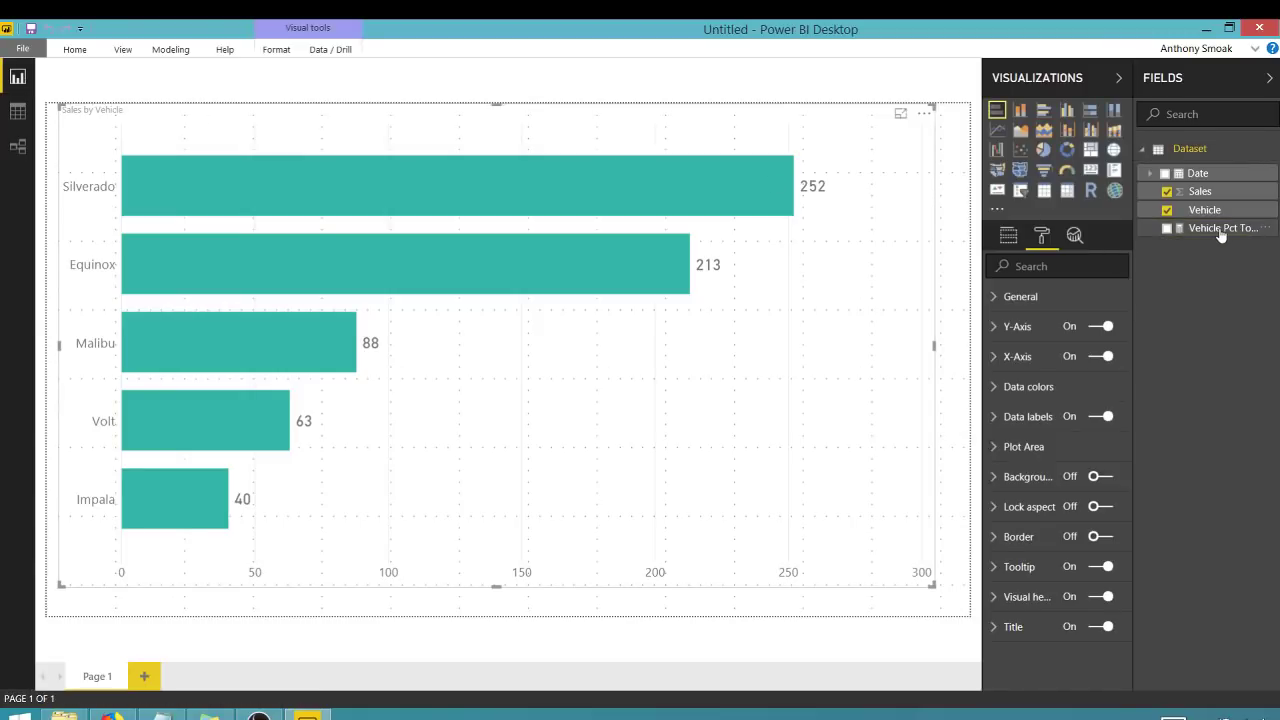
left_click(1166, 193)
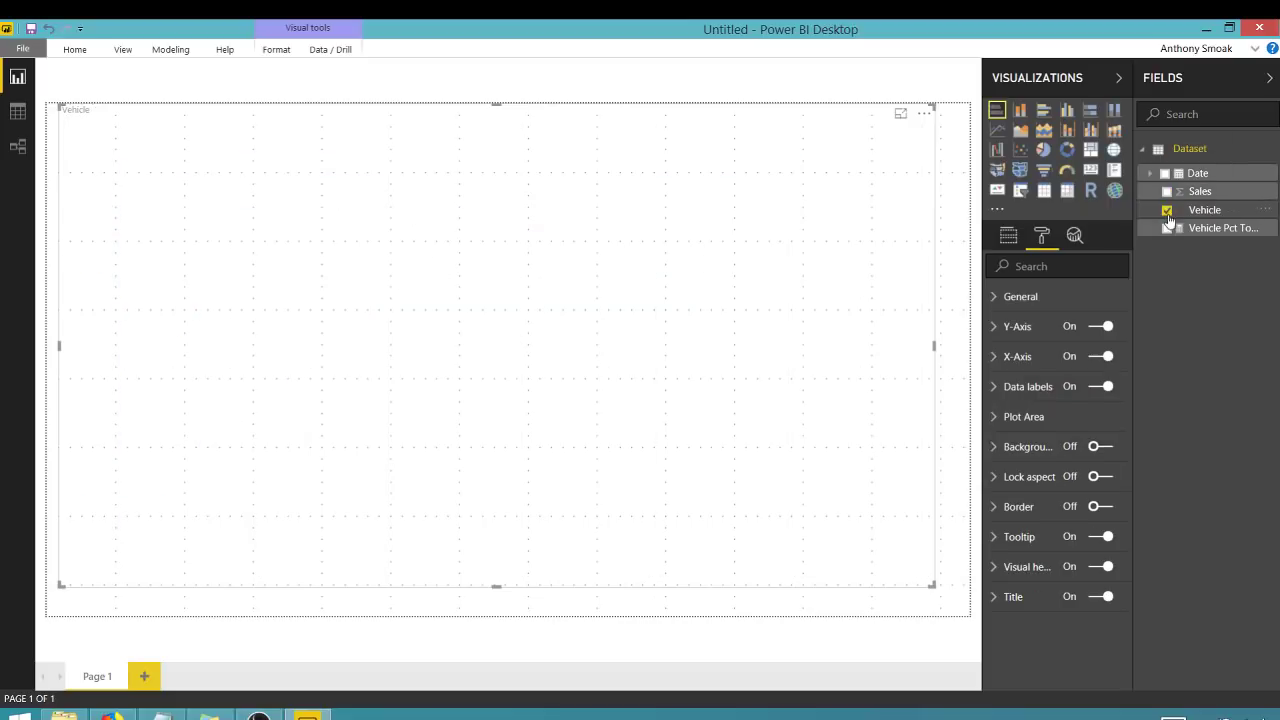
left_click(1166, 229)
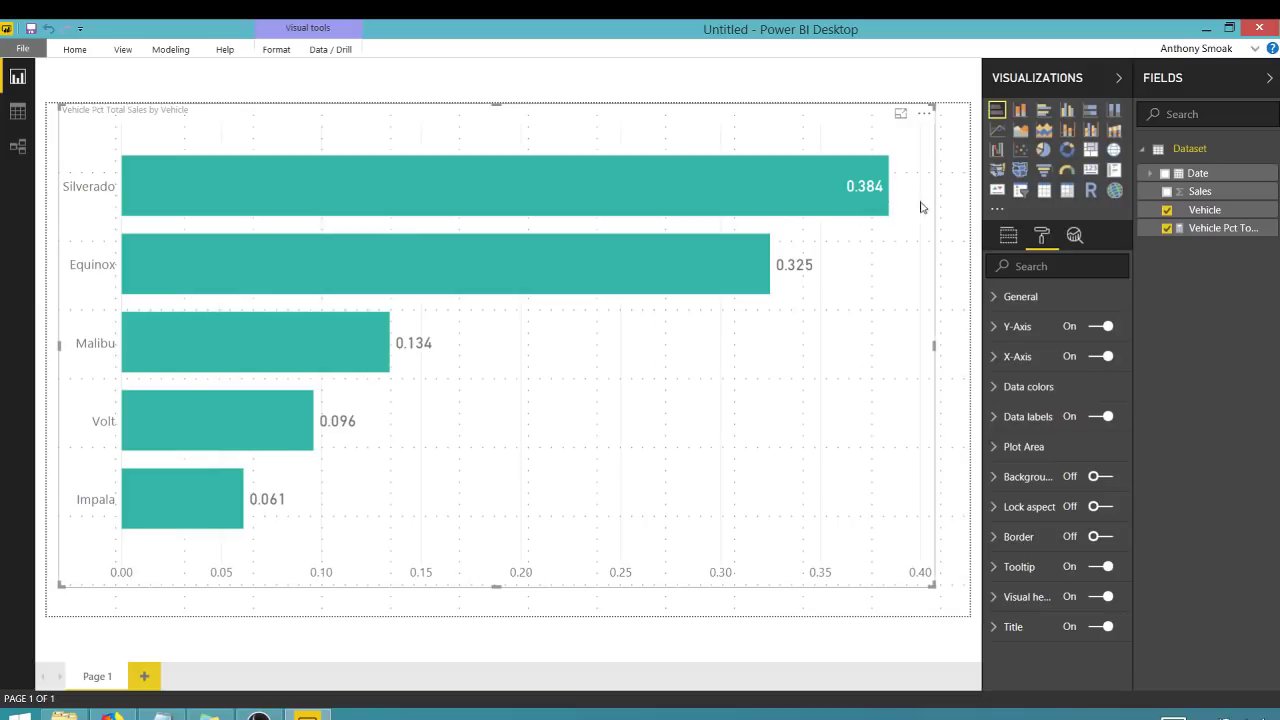
Format the Vehicle Pct Total Sales measure as a percentage with two decimal places
left_click(1219, 229)
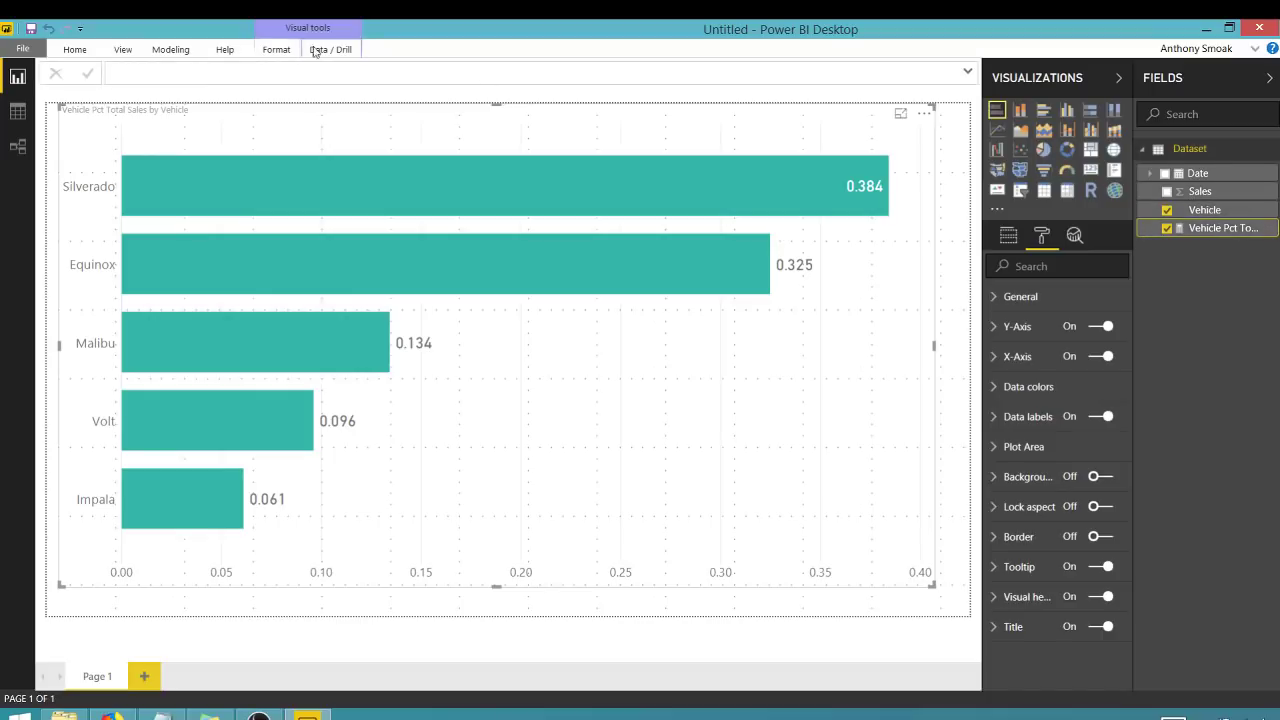
left_click(170, 49)
left_click(307, 107)
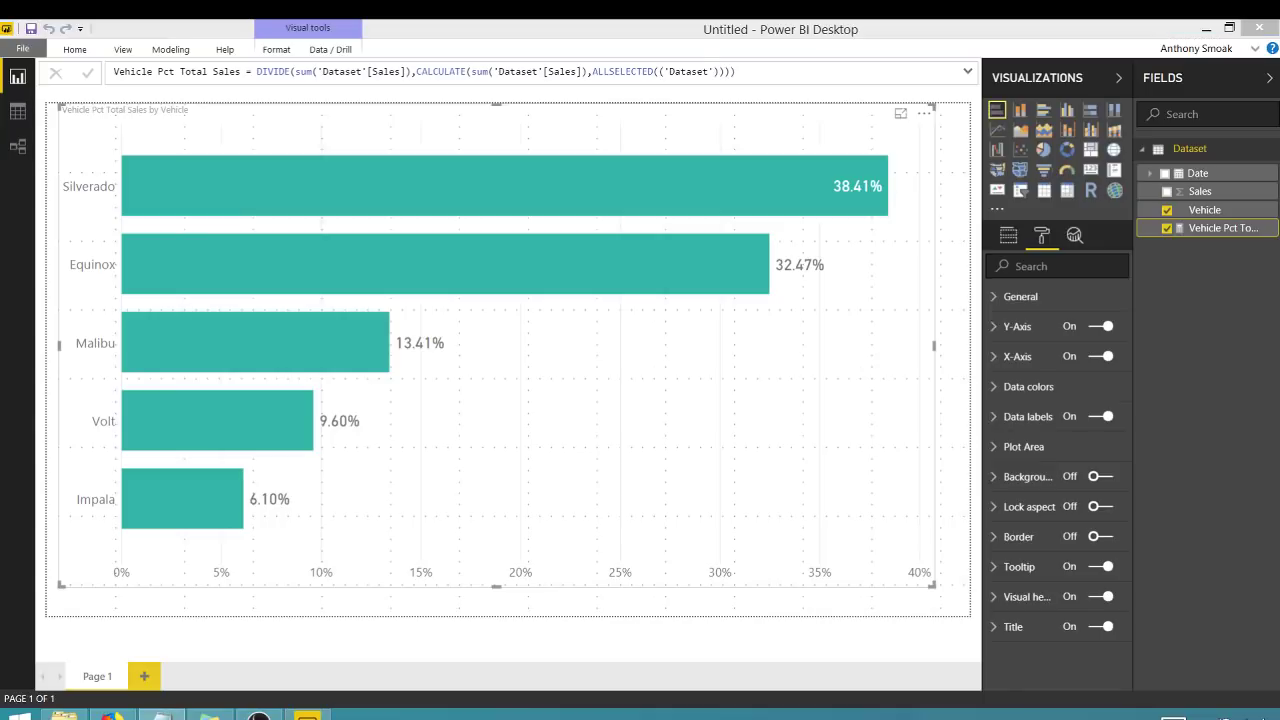
Shorten the bar chart to roughly the upper half of the report page and deselect it
left_click(520, 545)
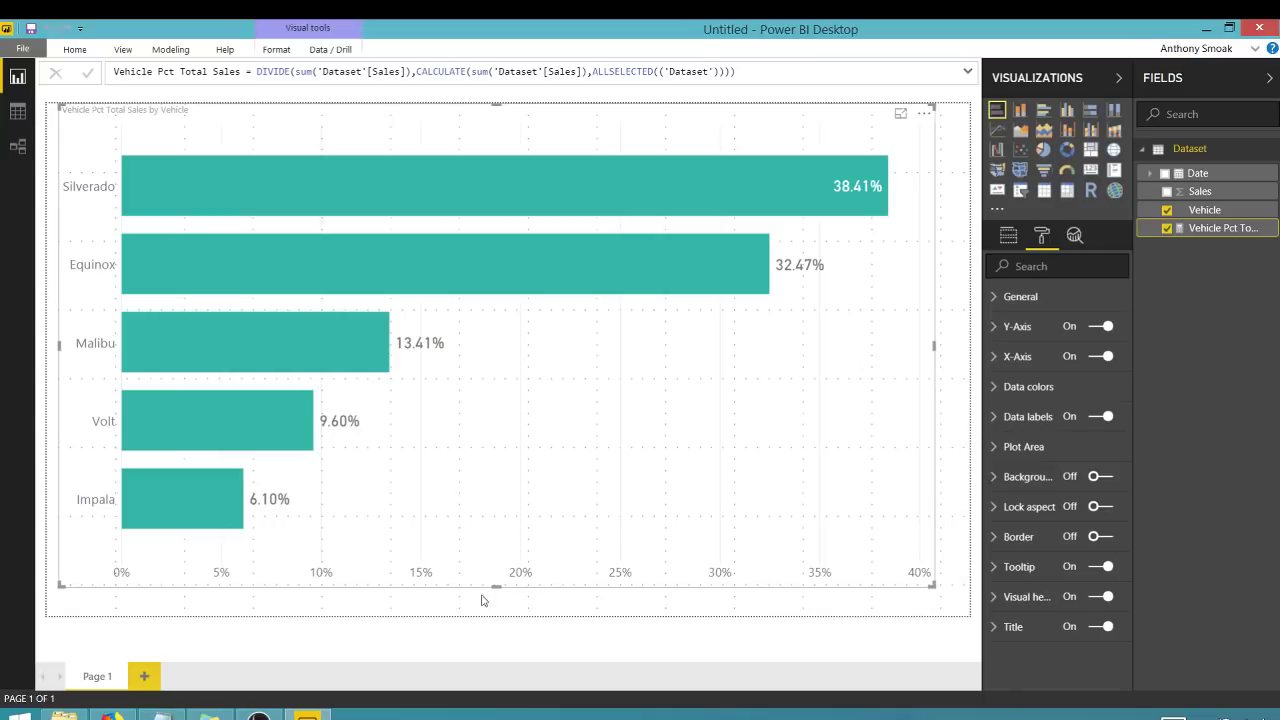
left_click_drag(499, 586, 486, 343)
left_click(488, 359)
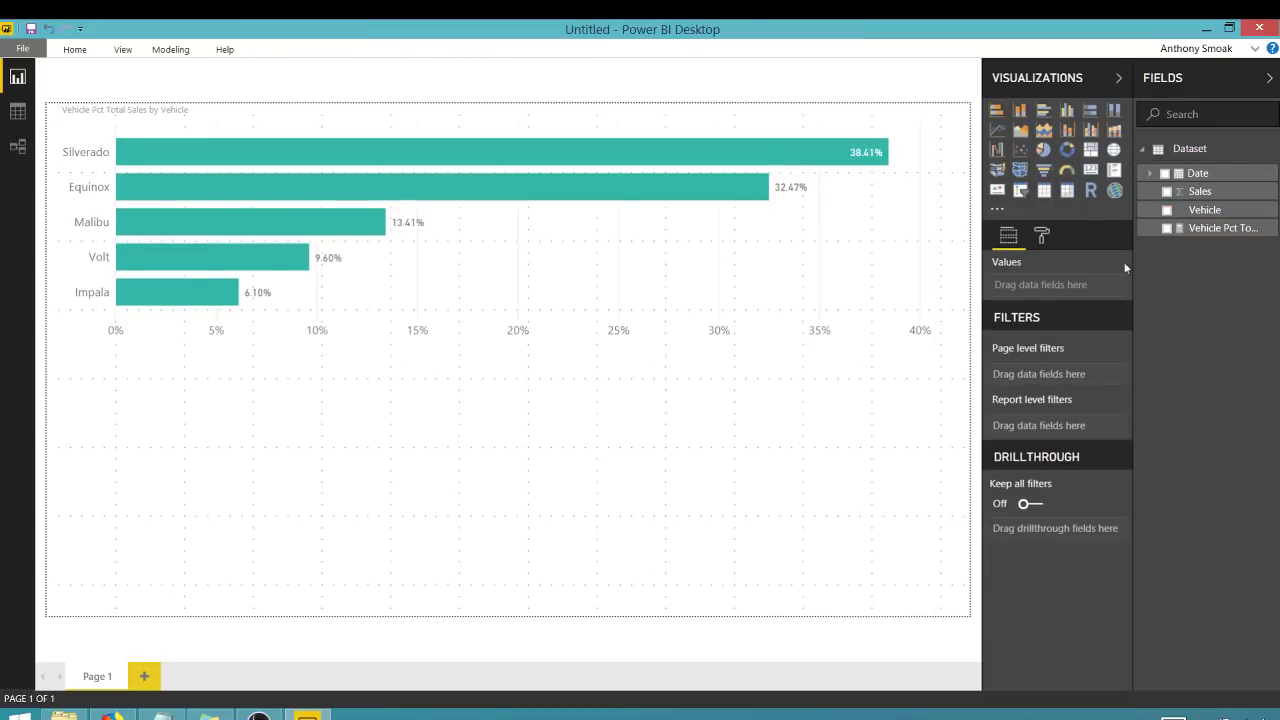
Add a slicer on the Vehicle field below the bar chart and narrow it to roughly a third of the page width
left_click(1020, 191)
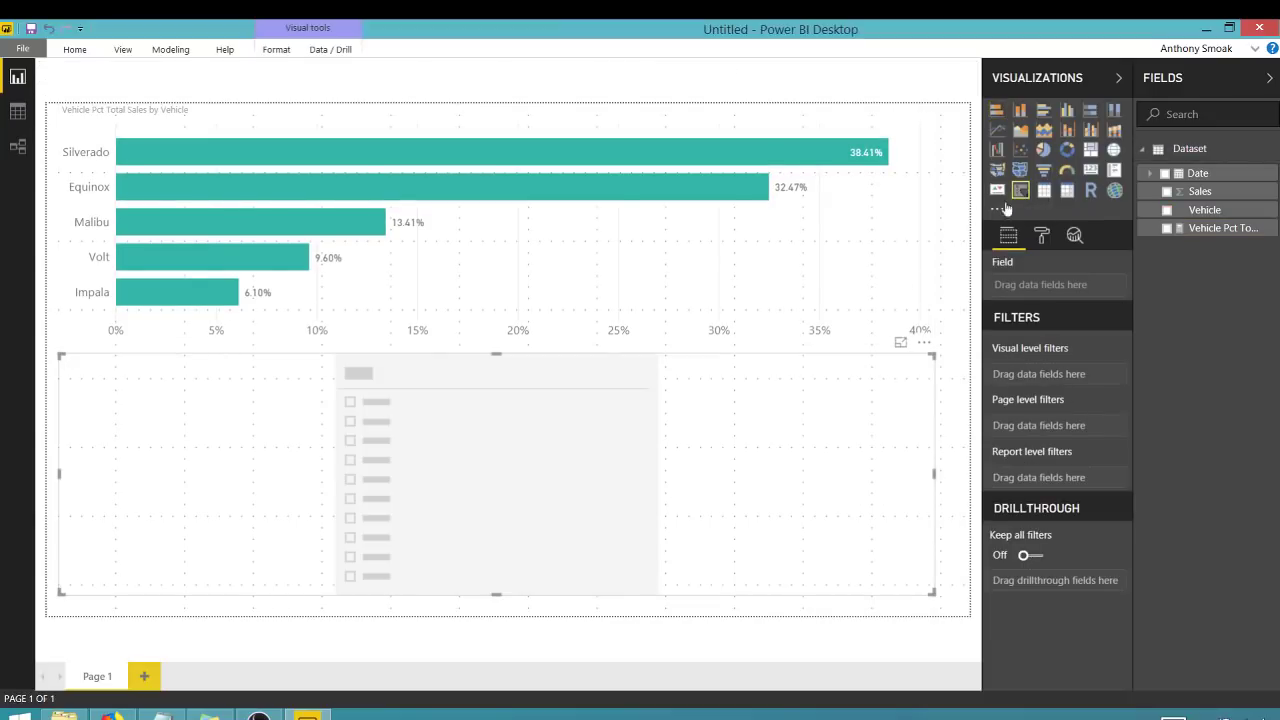
left_click(1167, 211)
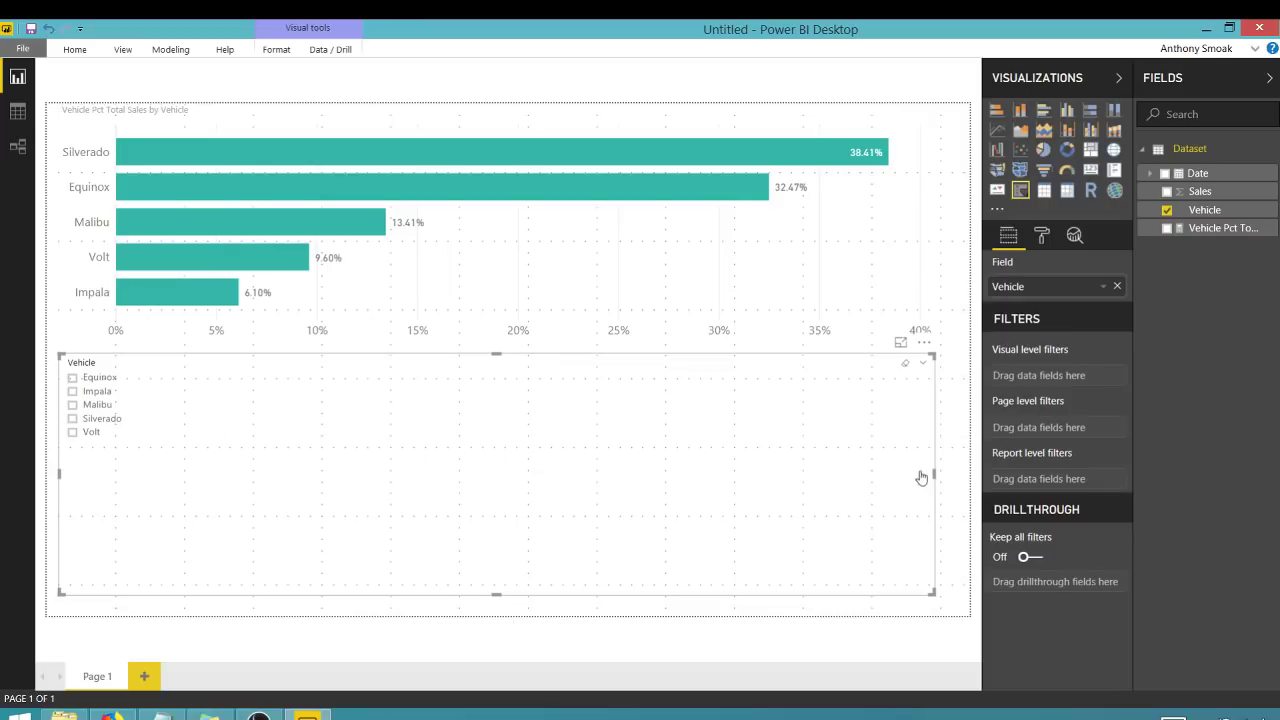
left_click_drag(933, 473, 381, 481)
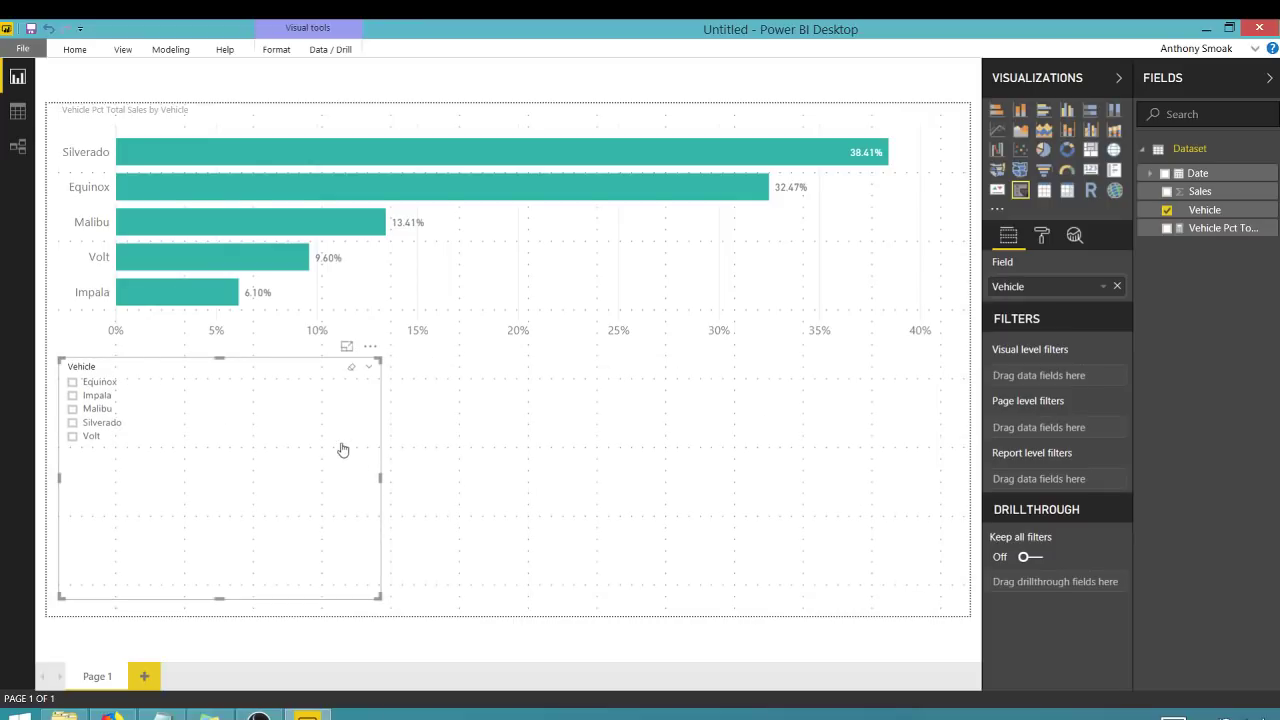
Set the text size of the Vehicle slicer's items to 13
left_click(1041, 235)
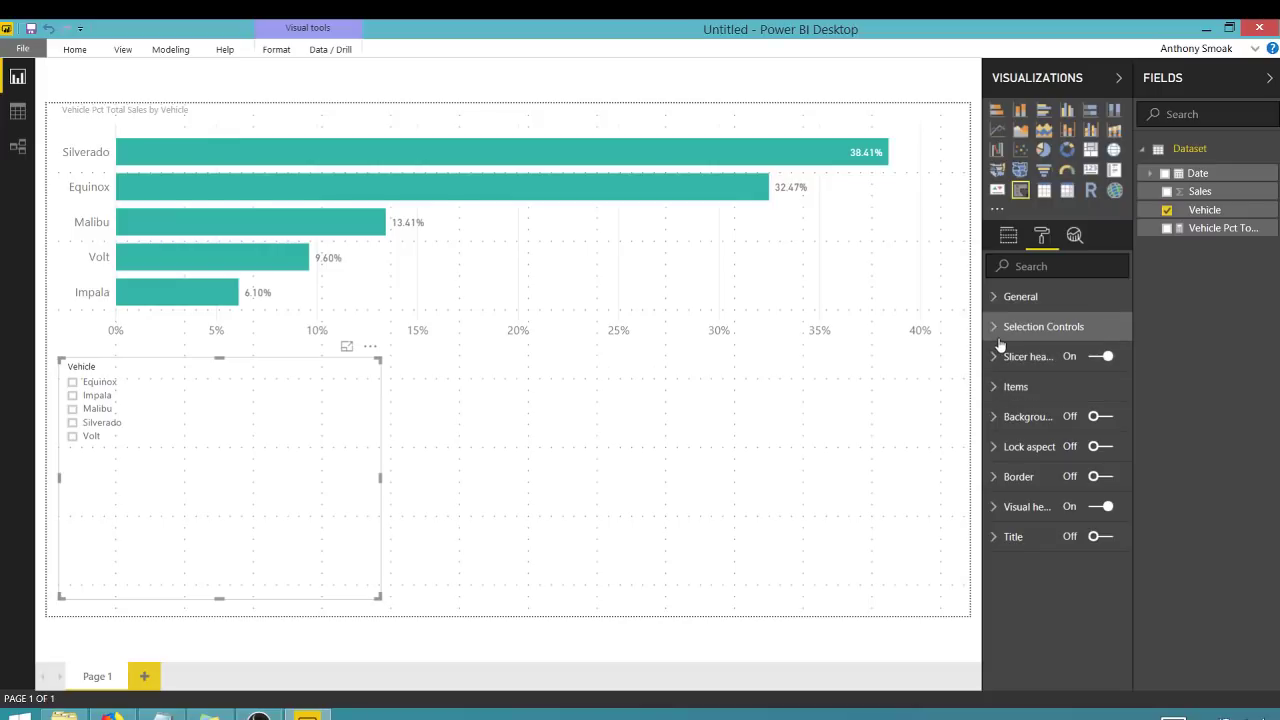
left_click(993, 388)
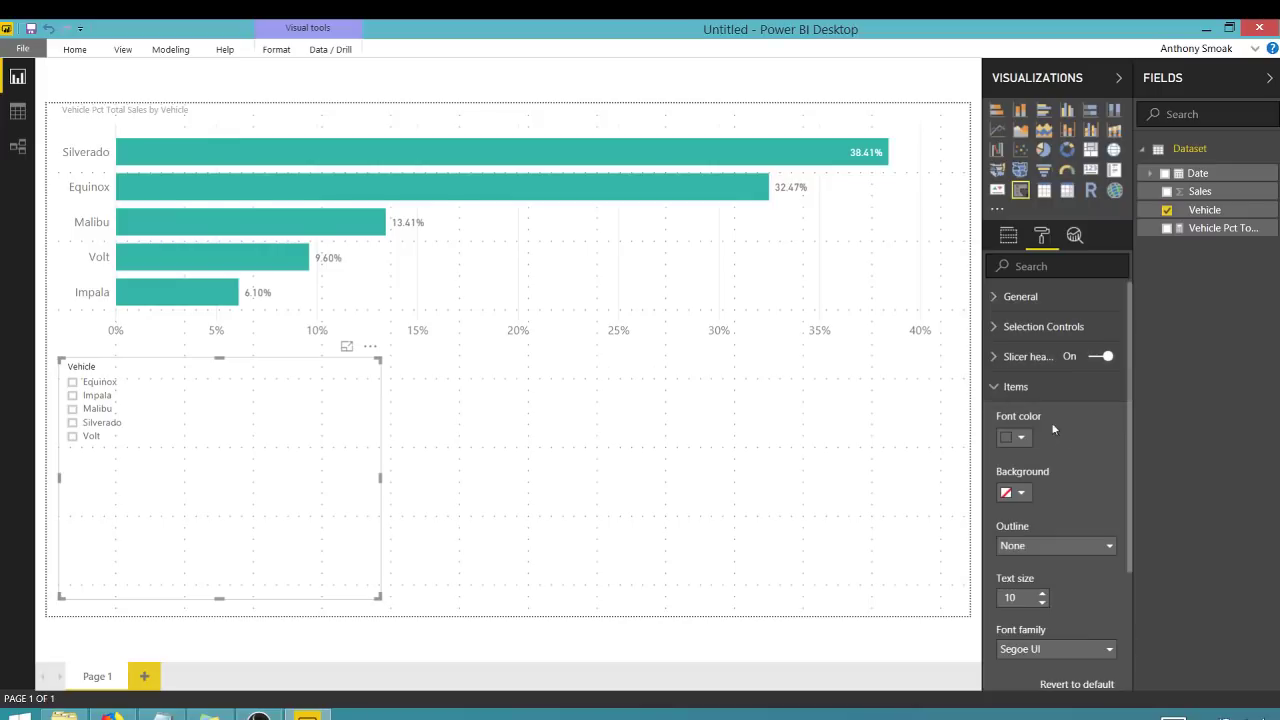
left_click(1042, 593)
left_click(1042, 593)
left_click(1042, 593)
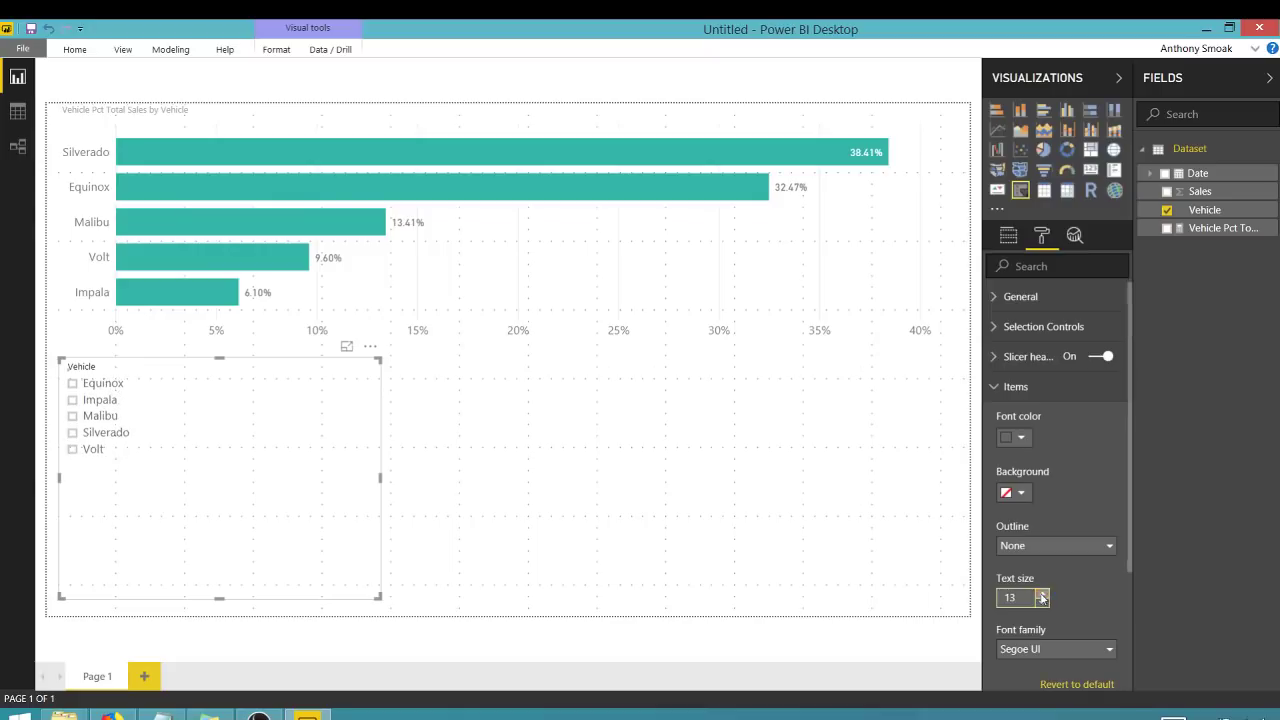
Increase the text size of the Vehicle slicer's items further beyond 13 and deselect the slicer
left_click(1042, 593)
left_click(1042, 593)
left_click(1042, 597)
left_click(1042, 597)
left_click(610, 392)
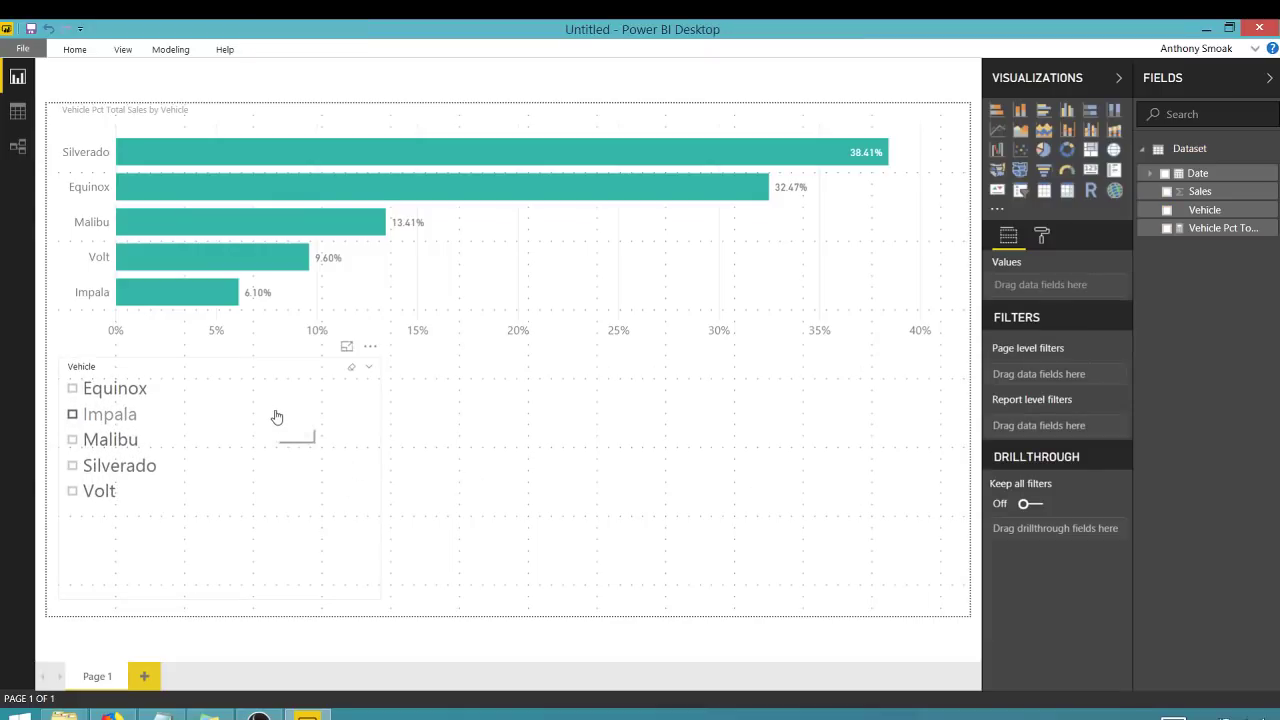
Filter the bar chart to one vehicle at a time with the slicer: Equinox, Impala and Volt
left_click(73, 390)
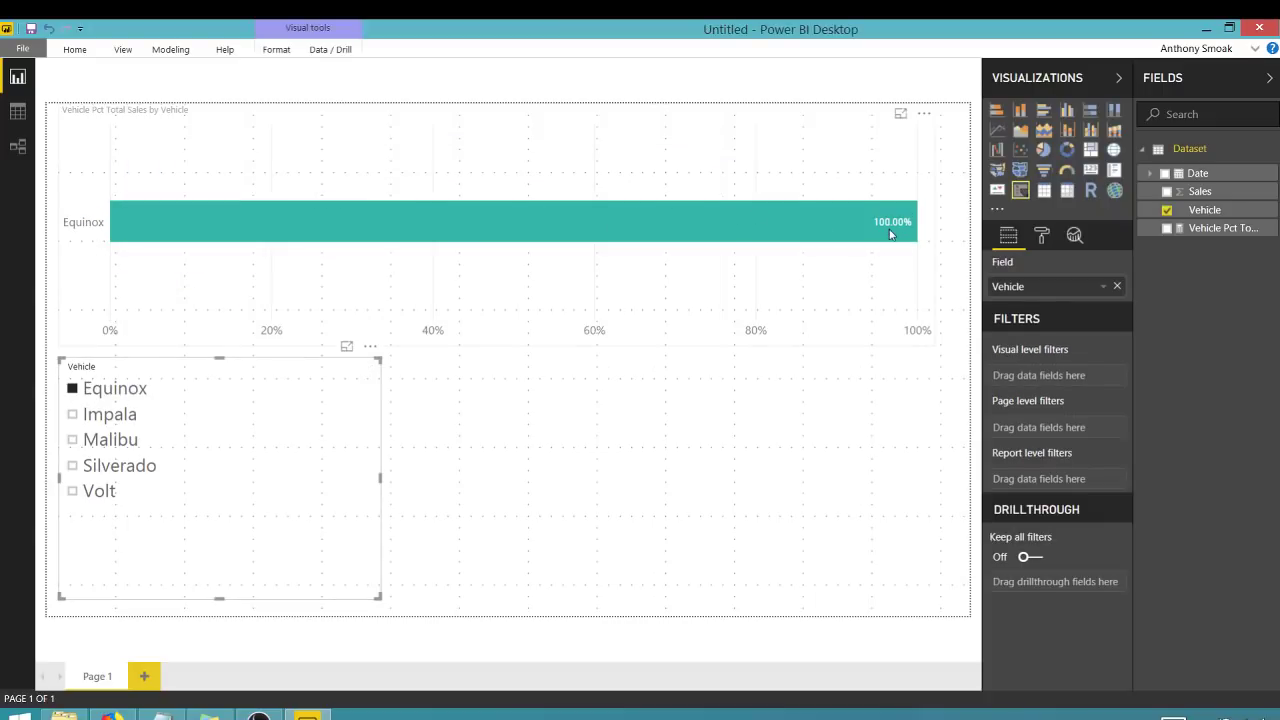
mouse_move(894, 234)
left_click(72, 415)
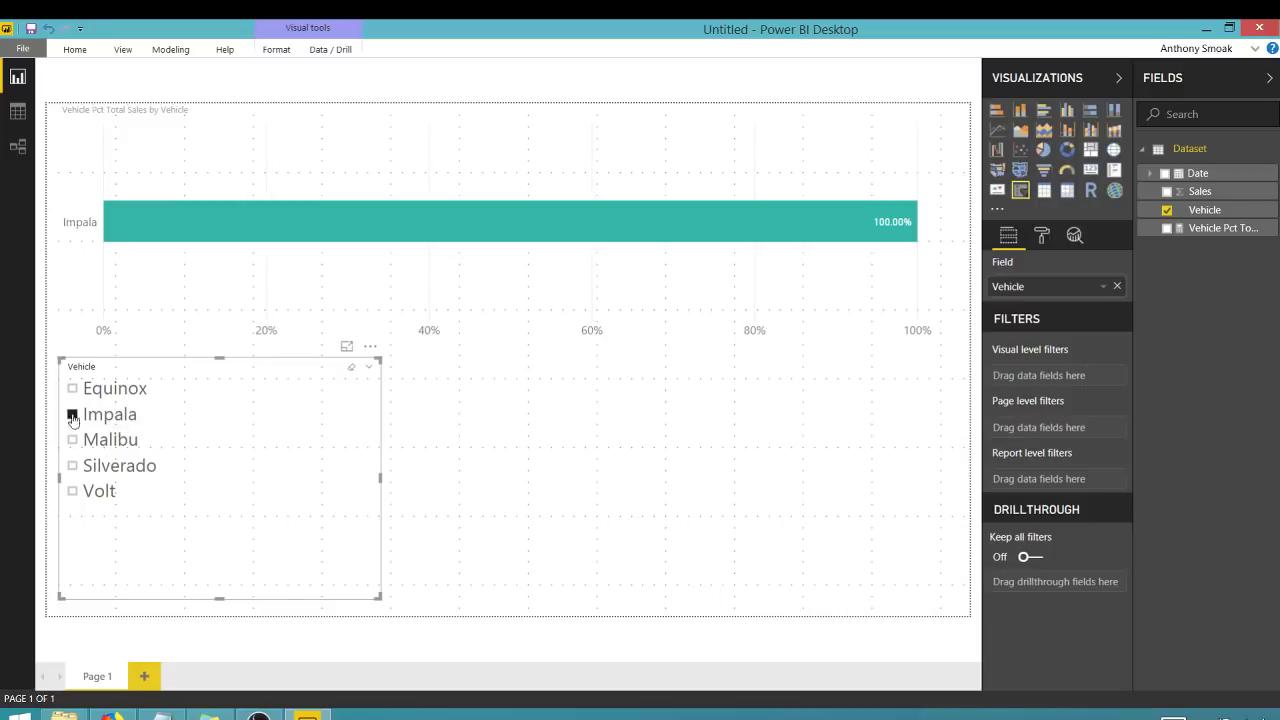
left_click(746, 453)
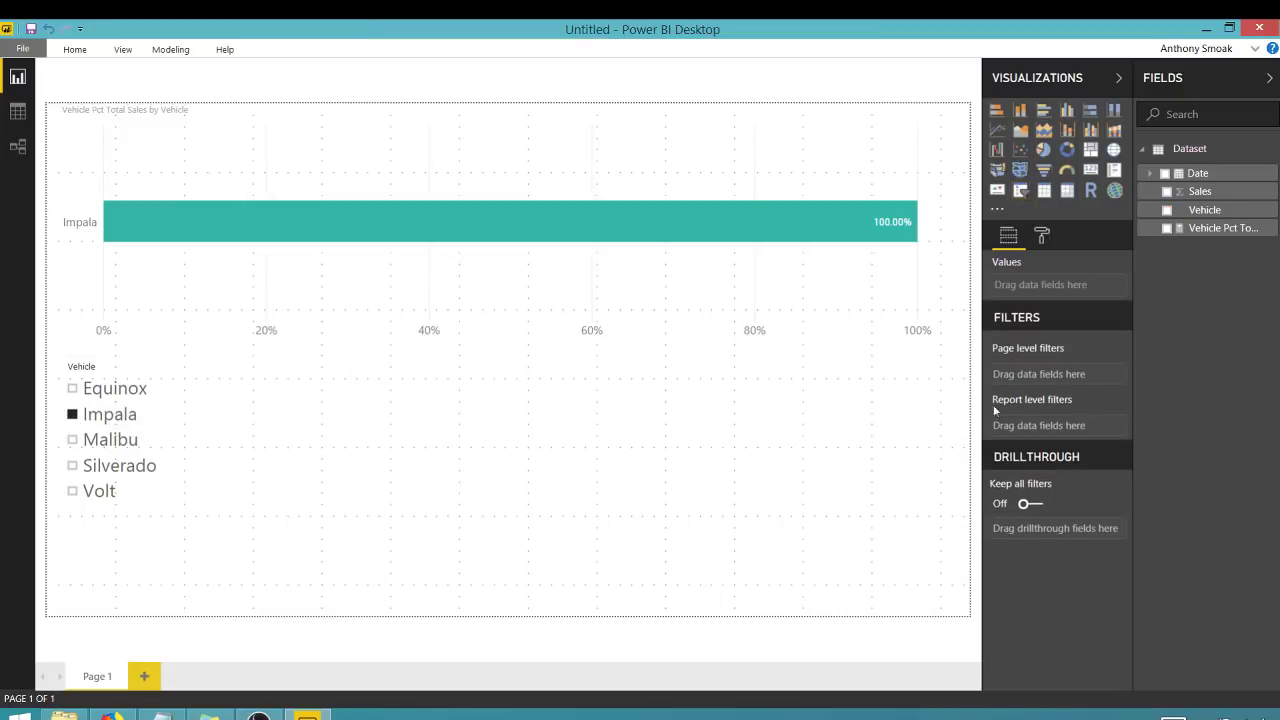
left_click(323, 489)
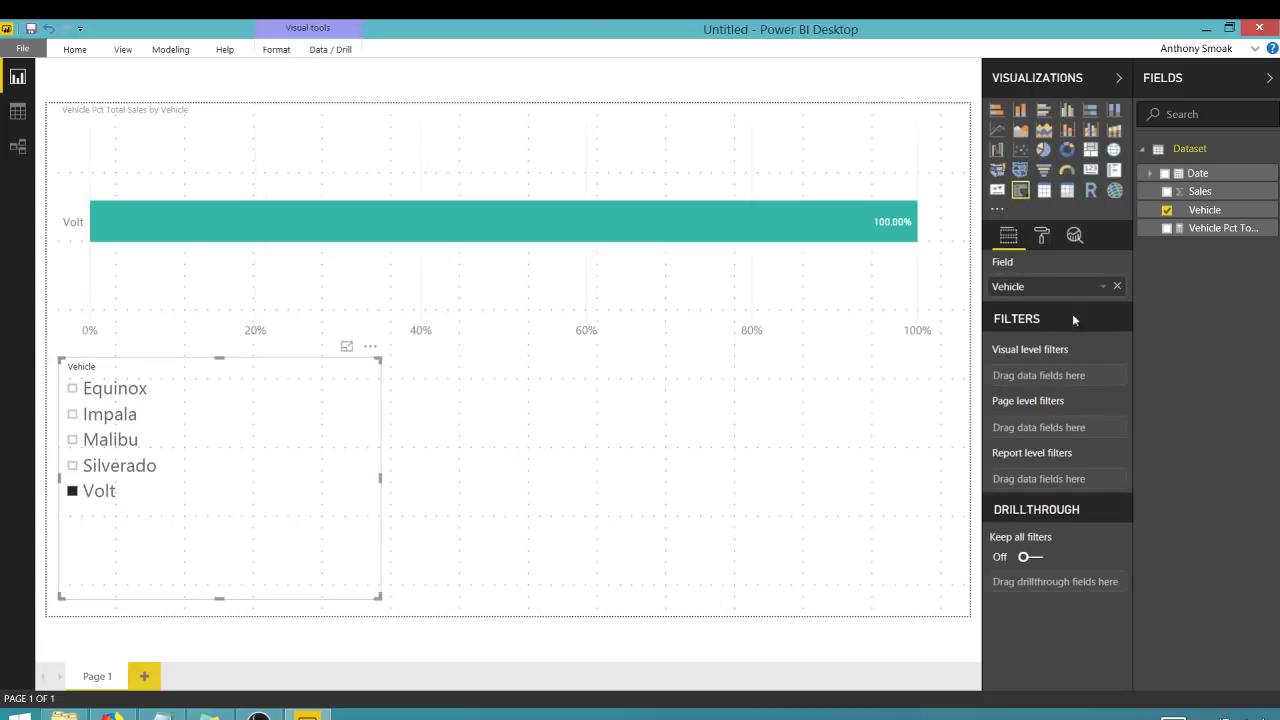
Turn on the "Select All" option and turn off Single Select in the Vehicle slicer's selection controls
left_click(1041, 238)
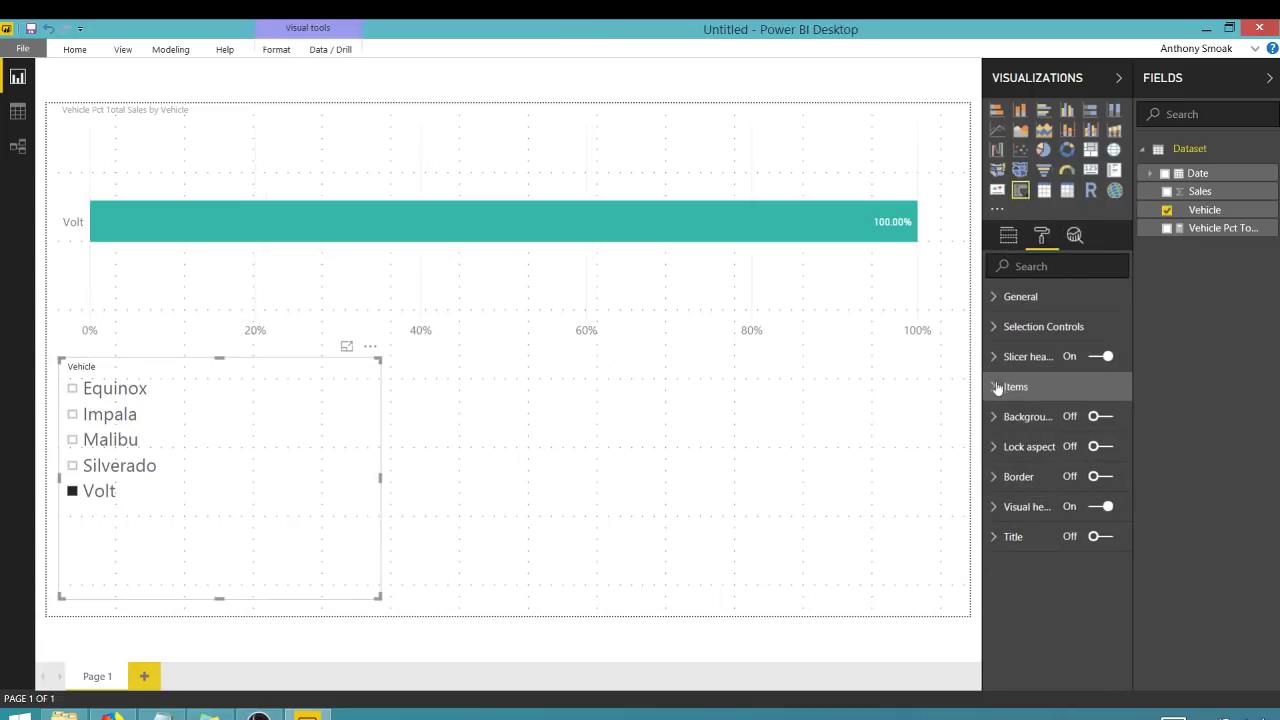
left_click(998, 328)
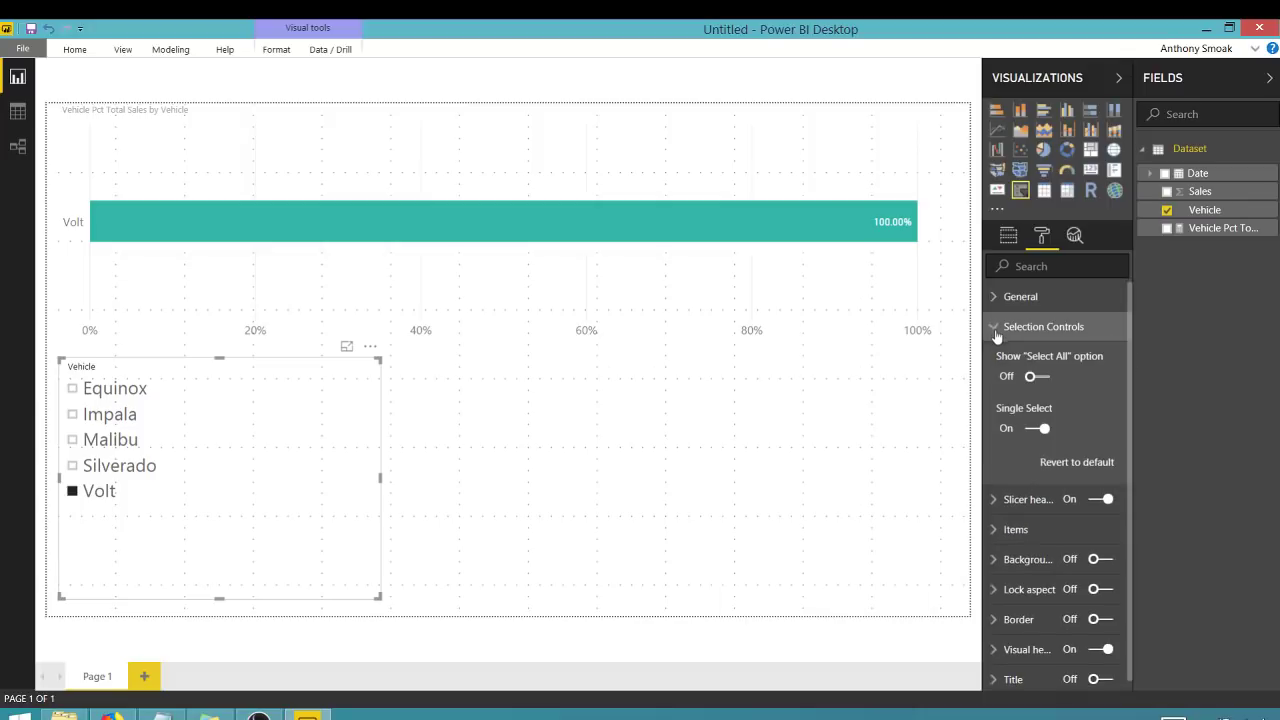
left_click(1031, 378)
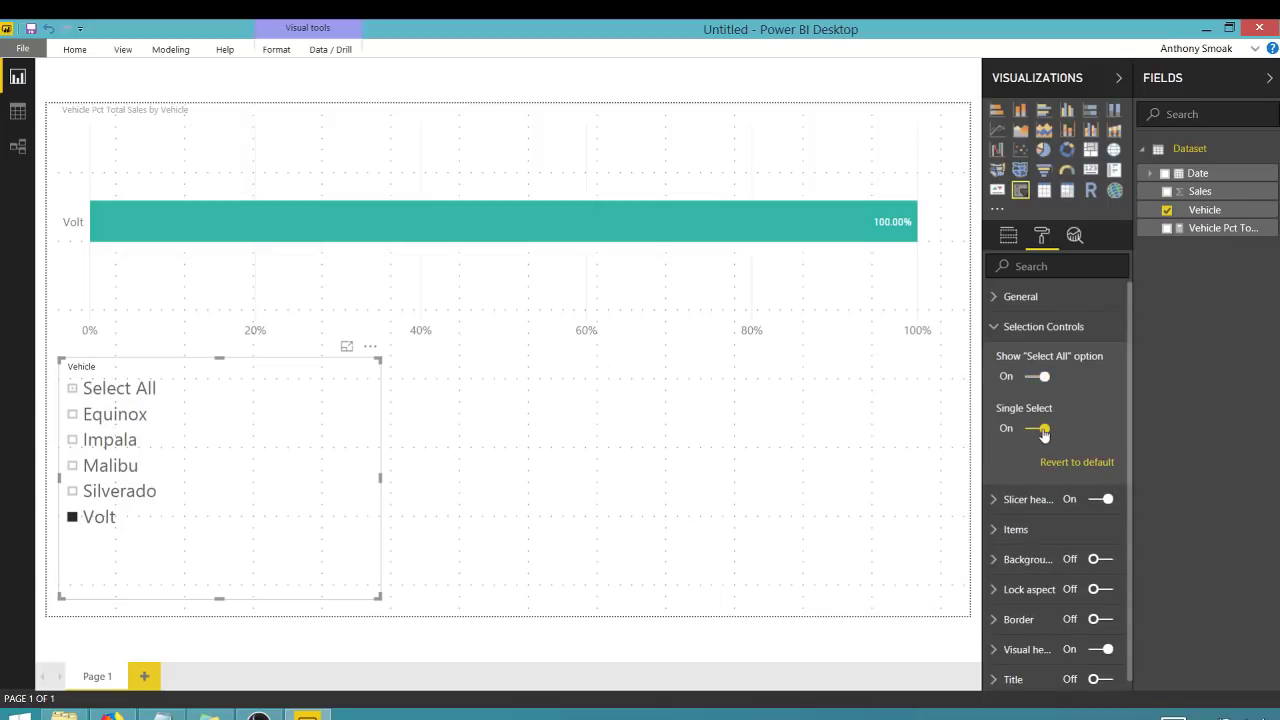
left_click(1043, 430)
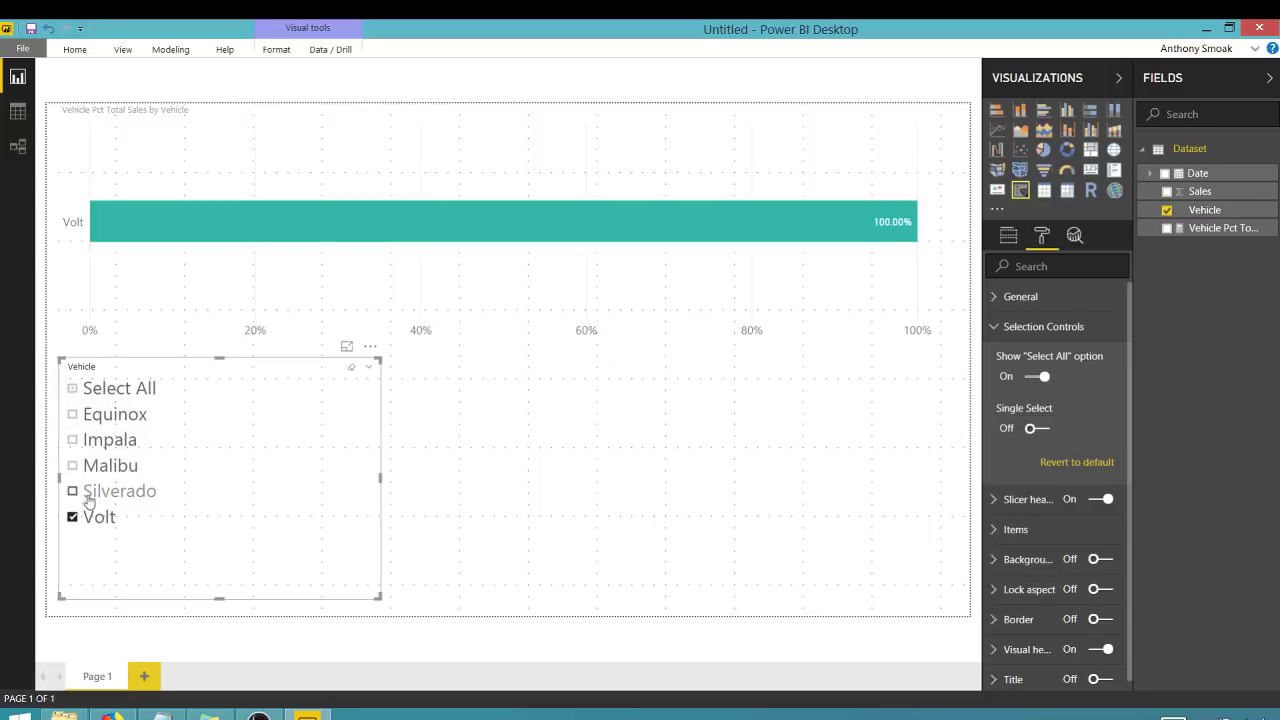
Clear Volt in the Vehicle slicer and cumulatively select Equinox, Impala, Malibu, Silverado and Volt to check the chart's percentages
left_click(72, 517)
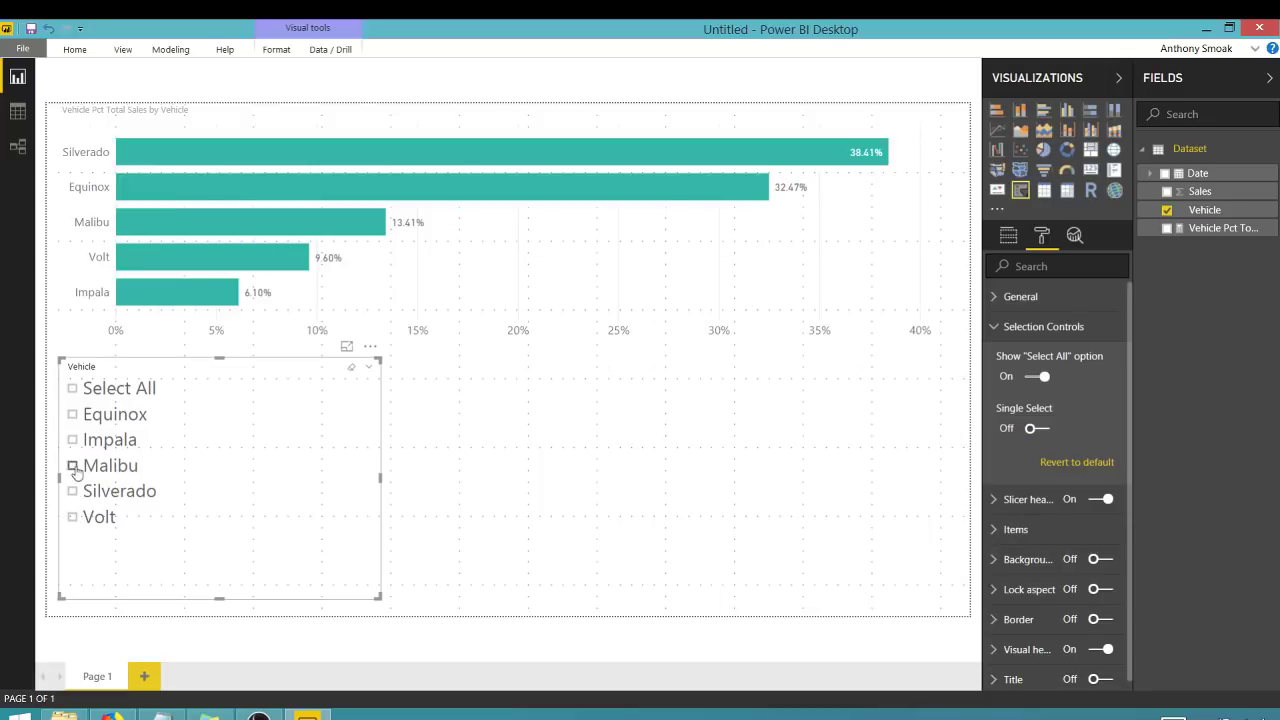
left_click(72, 414)
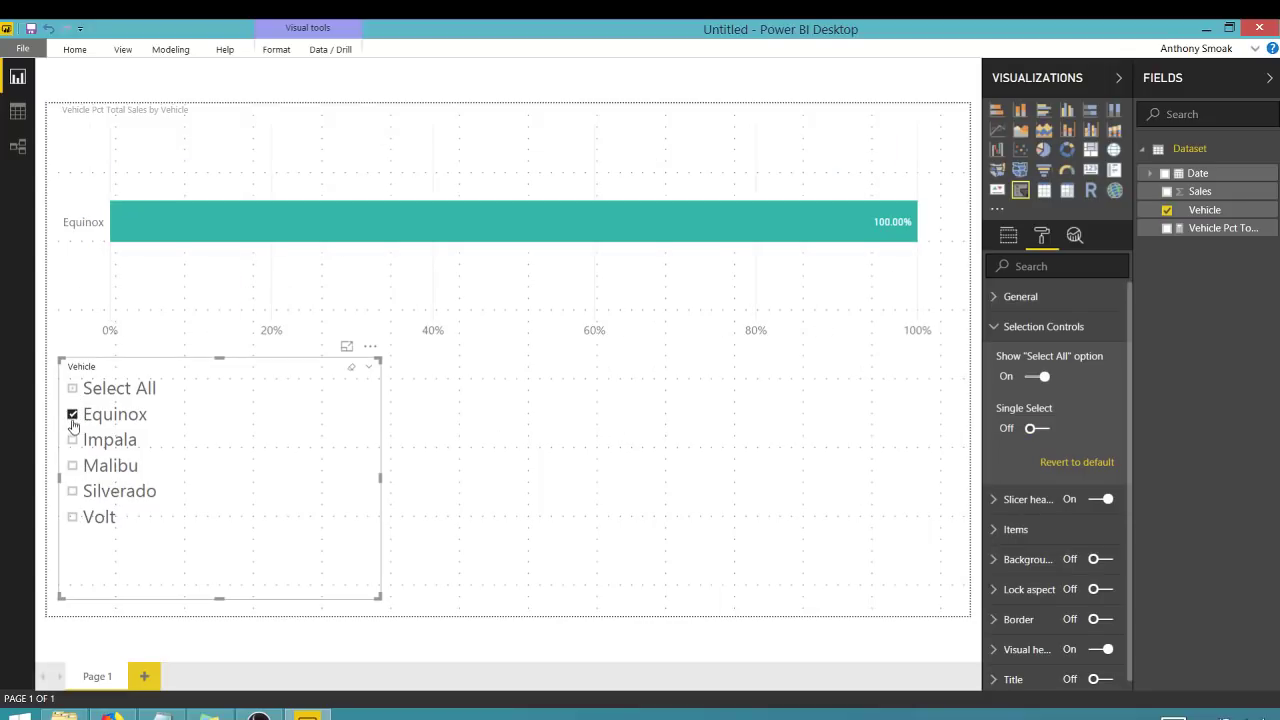
left_click(73, 441)
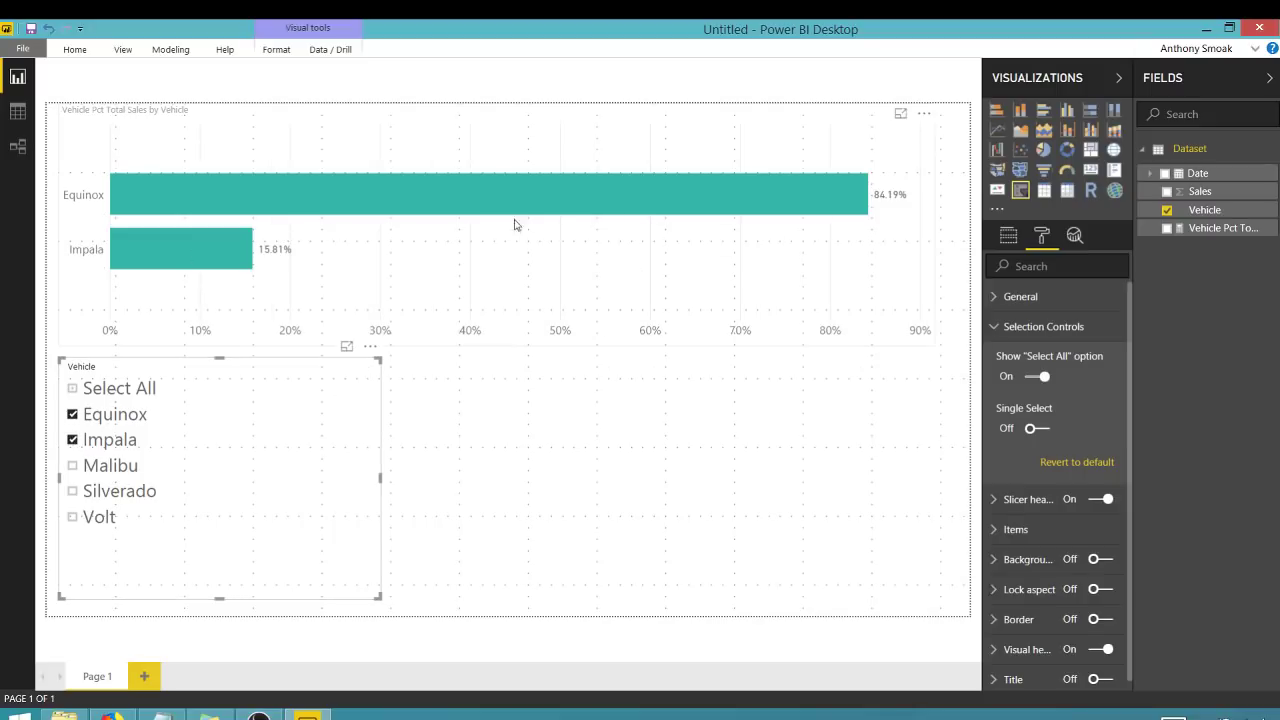
left_click(72, 466)
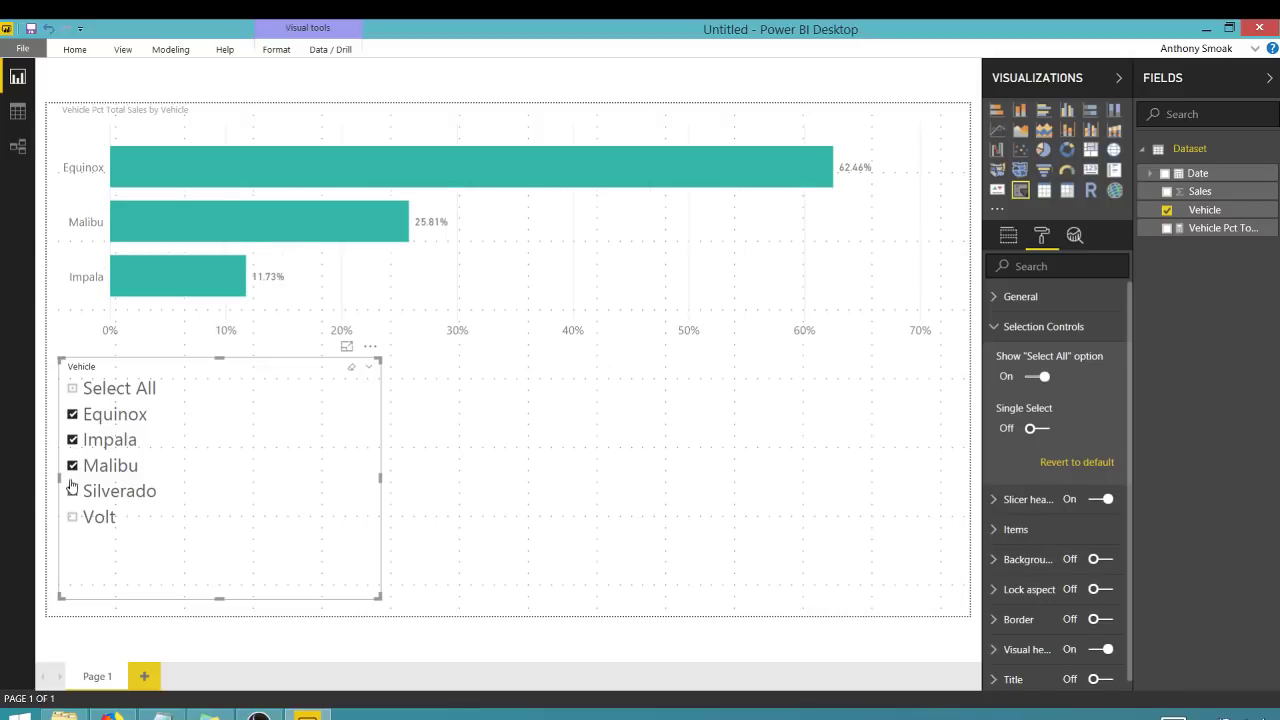
left_click(72, 491)
left_click(73, 517)
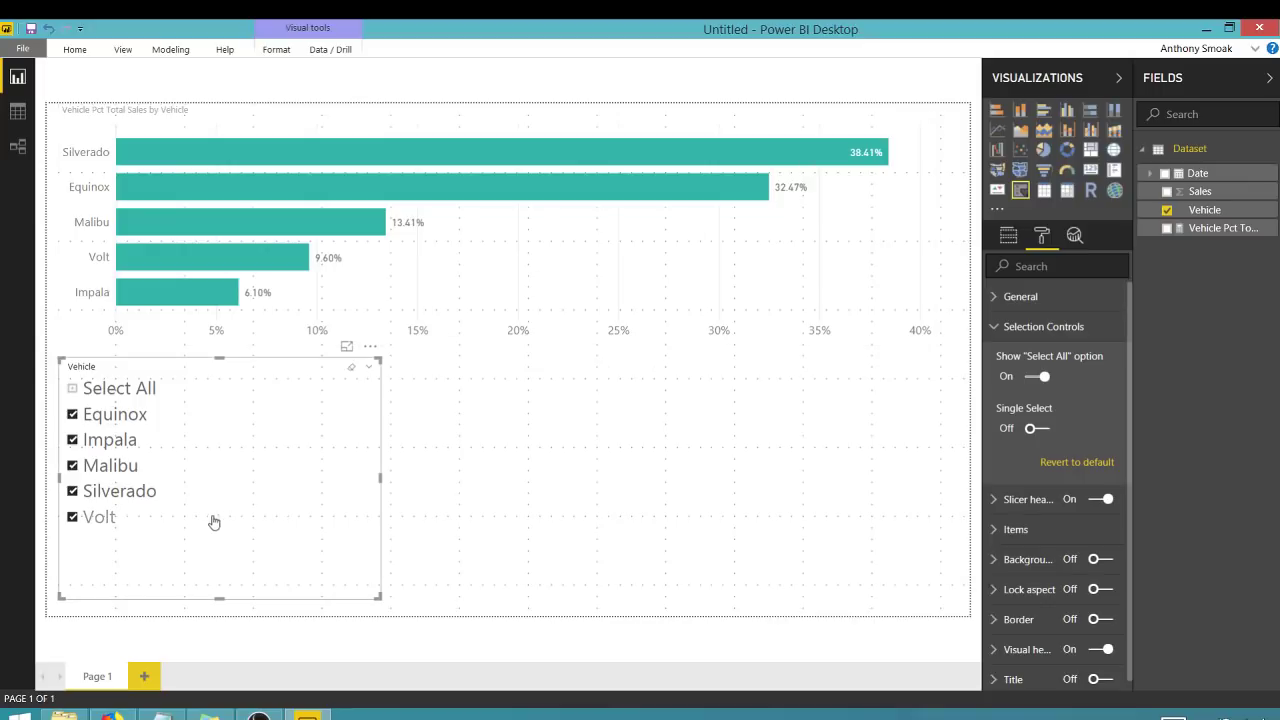
Deselect Impala, Malibu, Silverado and Volt in the Vehicle slicer, keeping only Equinox selected
left_click(72, 440)
left_click(73, 466)
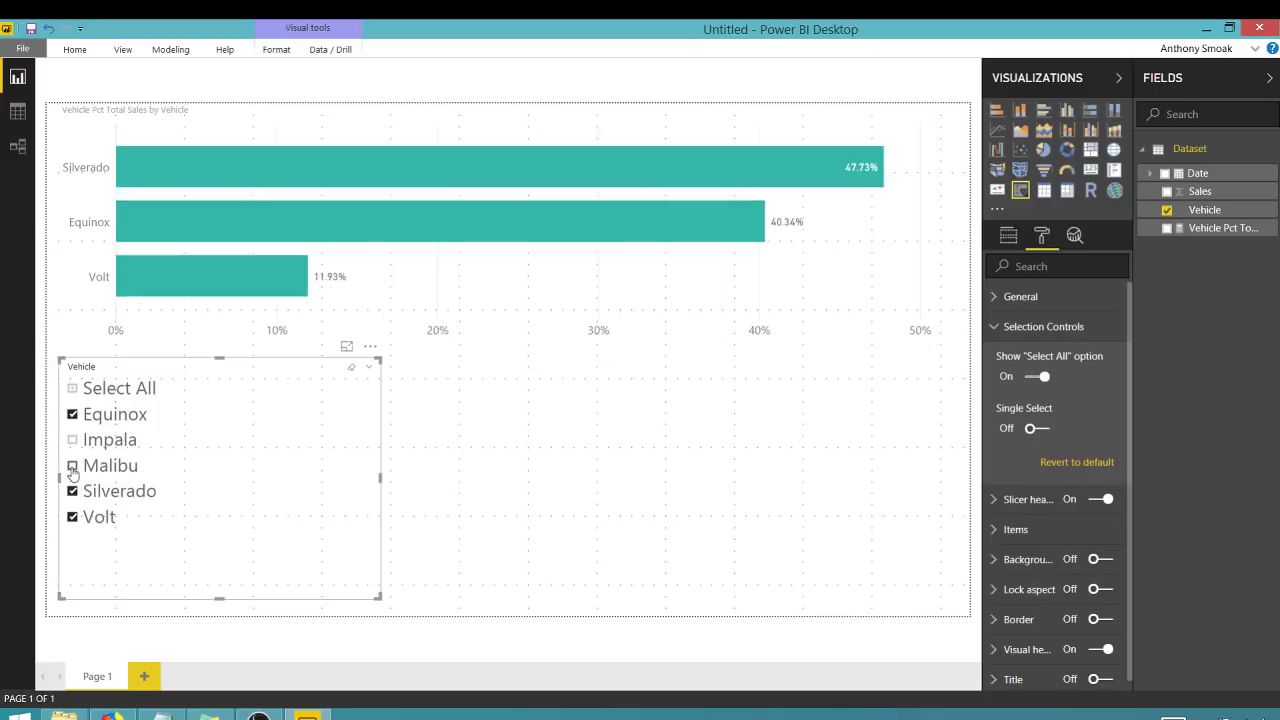
left_click(72, 491)
left_click(72, 518)
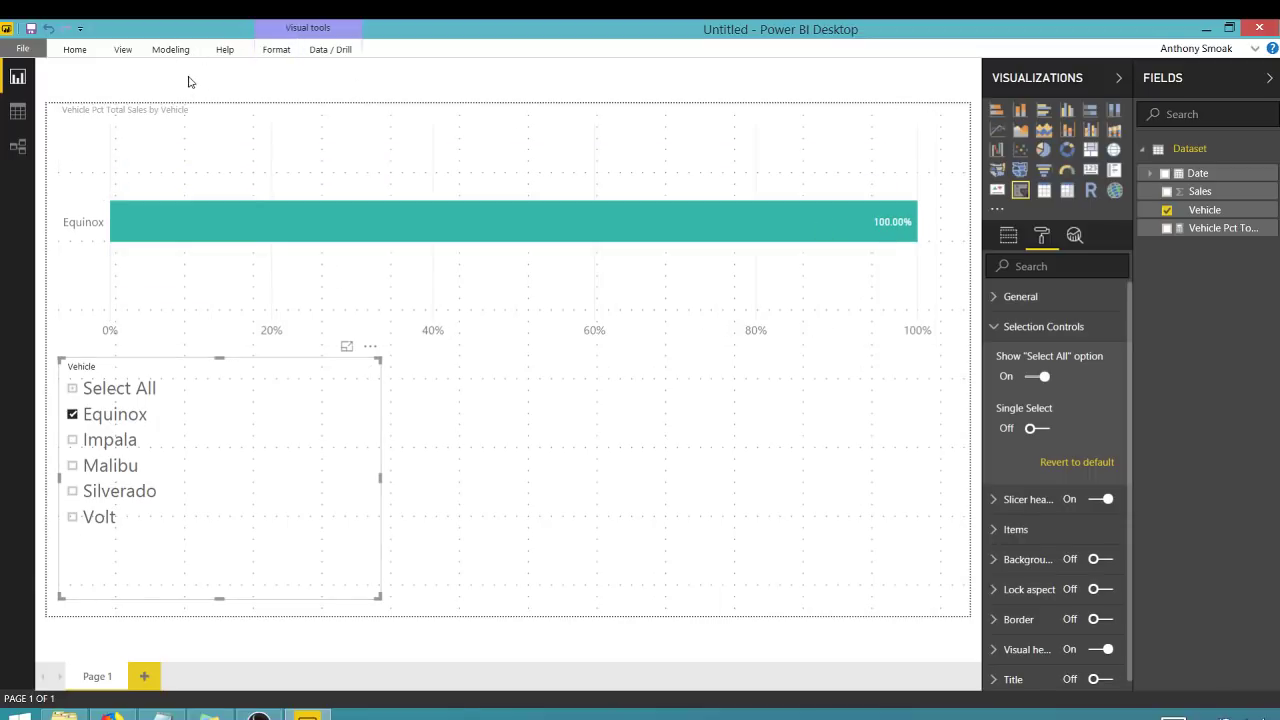
Replace ALLSELECTED with ALL in the Vehicle Pct Total Sales measure's DAX formula in the data view and commit it
left_click(170, 50)
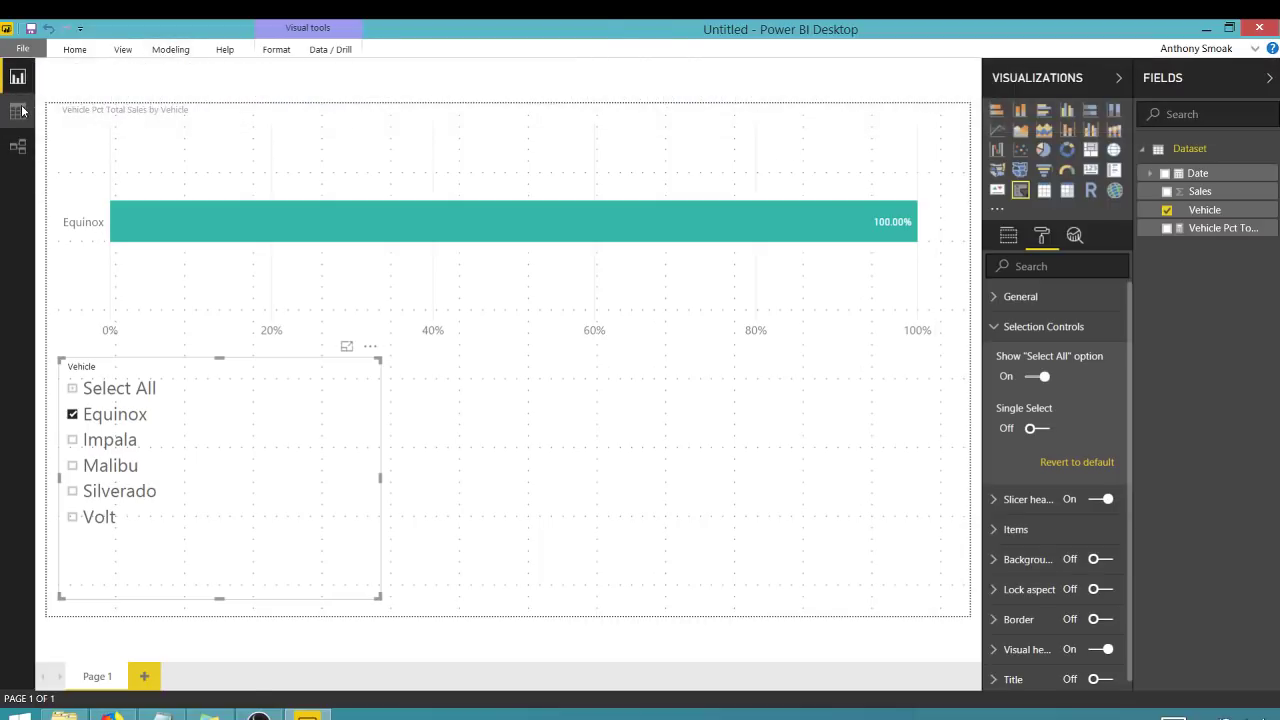
left_click(17, 111)
left_click(654, 72)
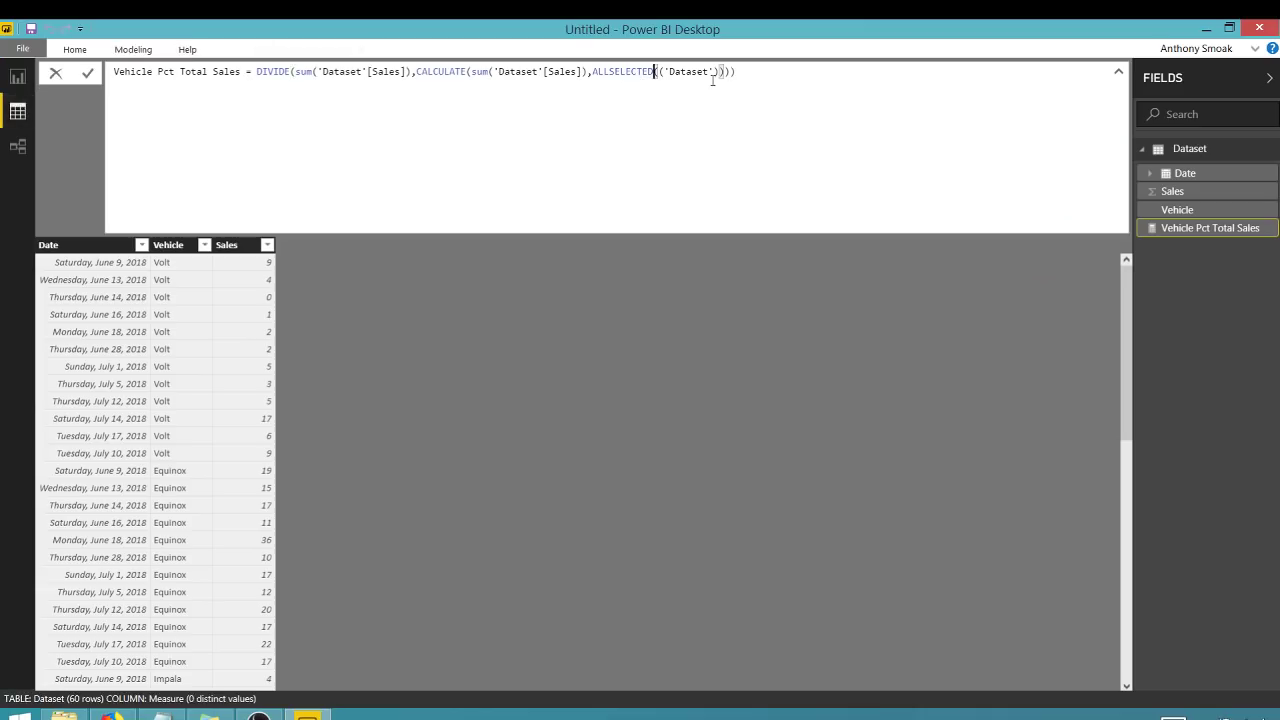
key("BackSpace")
key("BackSpace")
key("BackSpace")
key("BackSpace")
key("BackSpace")
key("BackSpace")
key("BackSpace")
key("BackSpace")
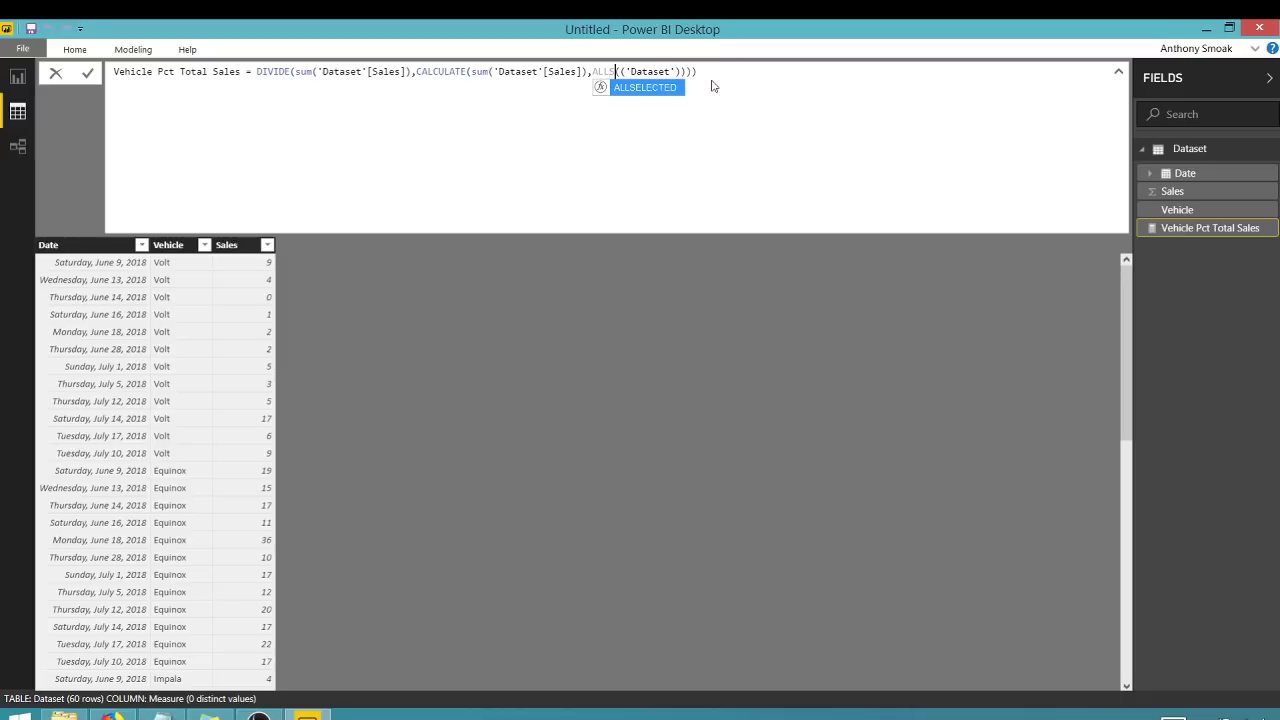
left_click(636, 101)
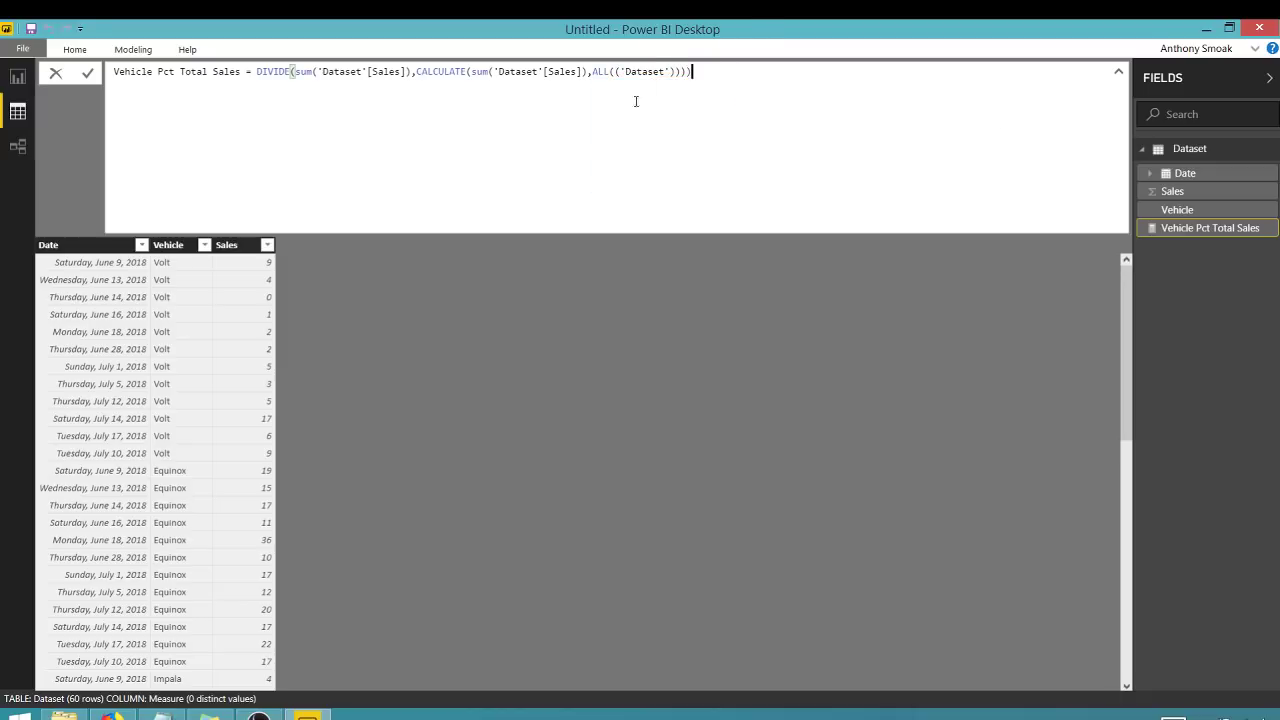
left_click(87, 74)
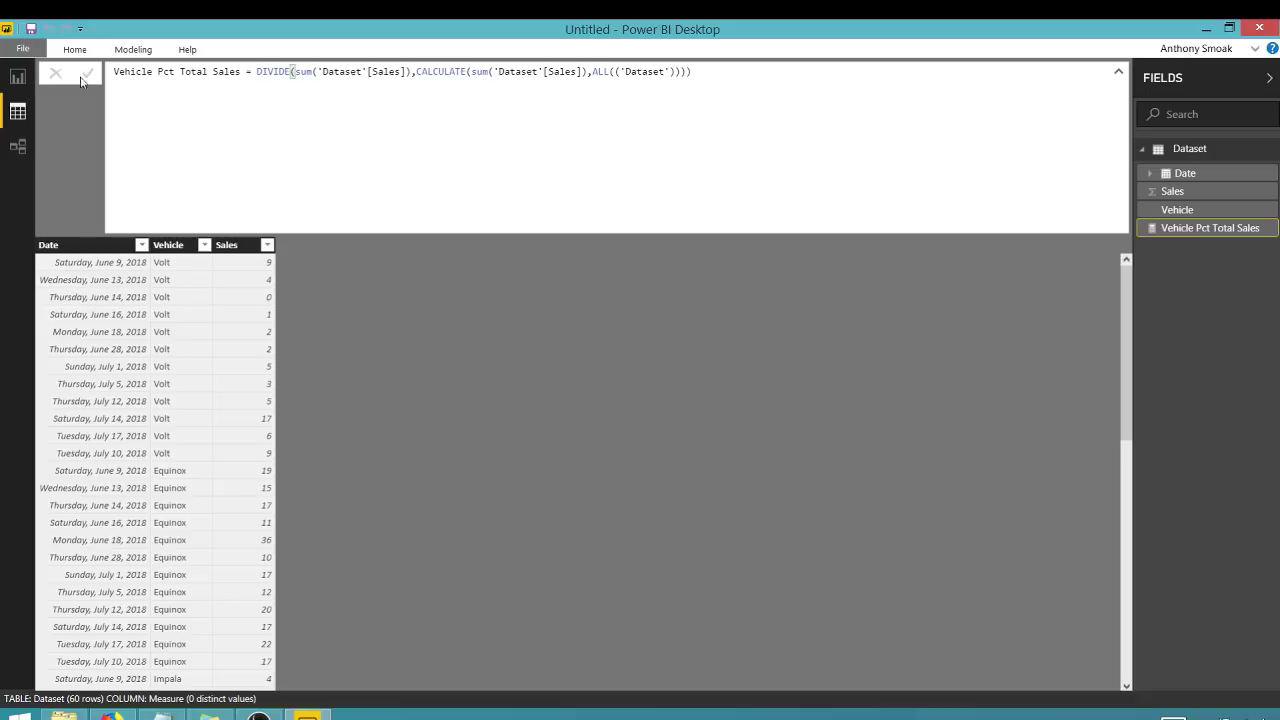
Return to the report and add Impala, Malibu, Silverado and Volt to the slicer selection to check the ALL-based percentages
left_click(17, 76)
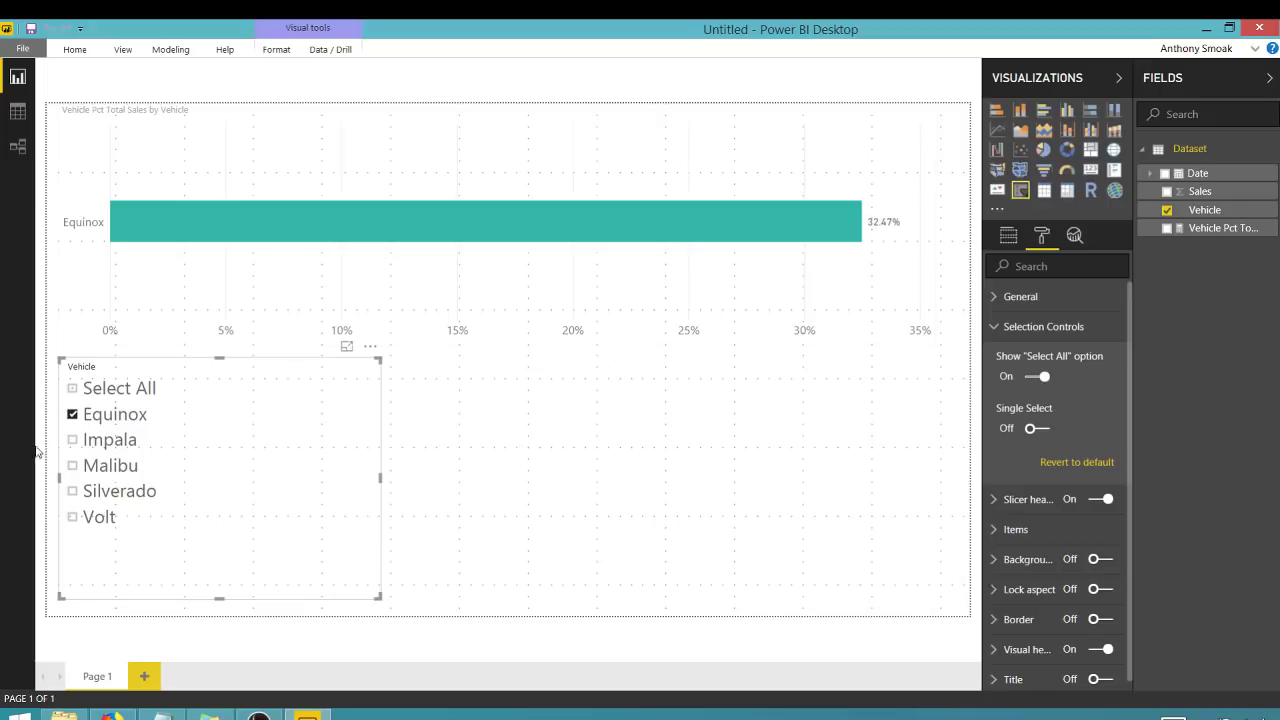
left_click(72, 441)
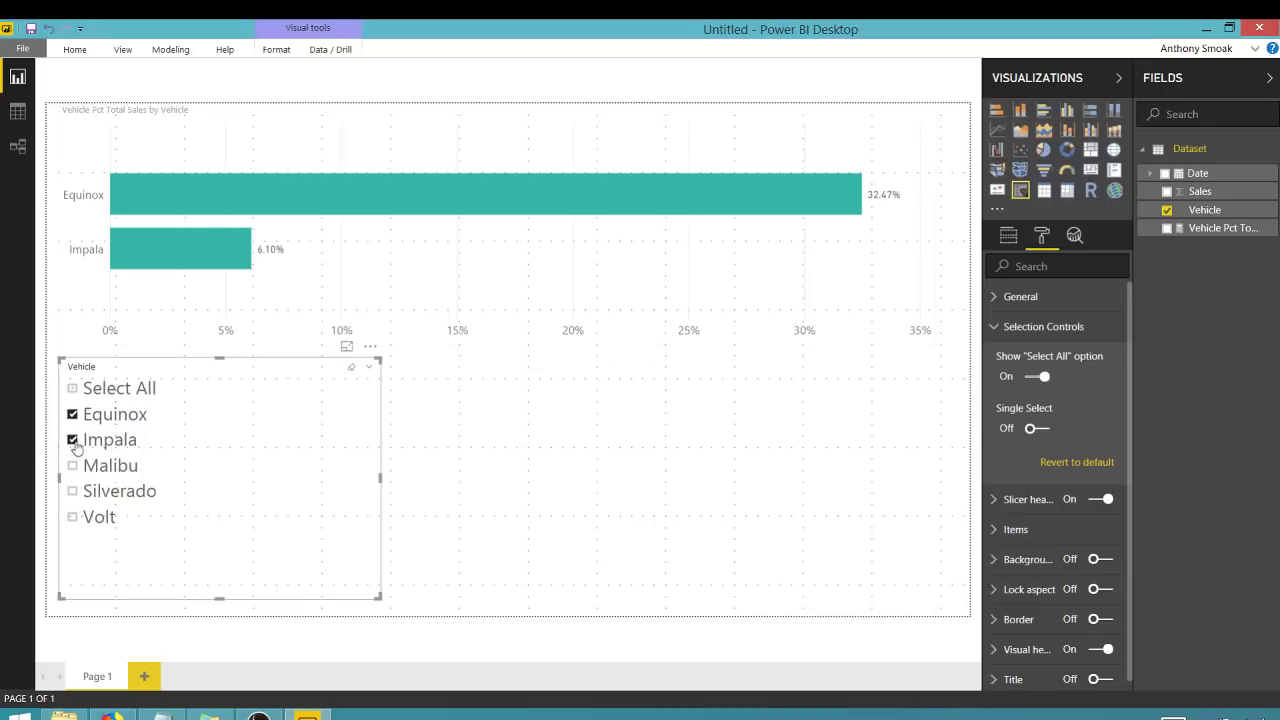
left_click(72, 491)
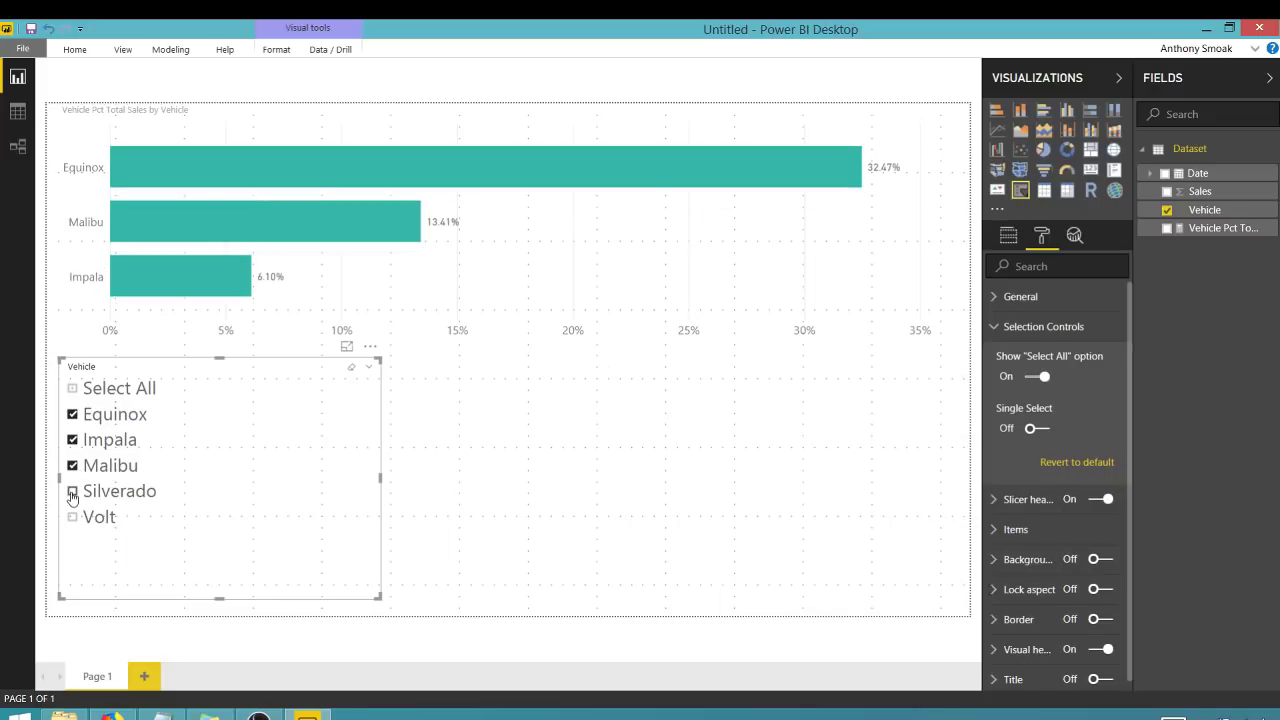
left_click(72, 517)
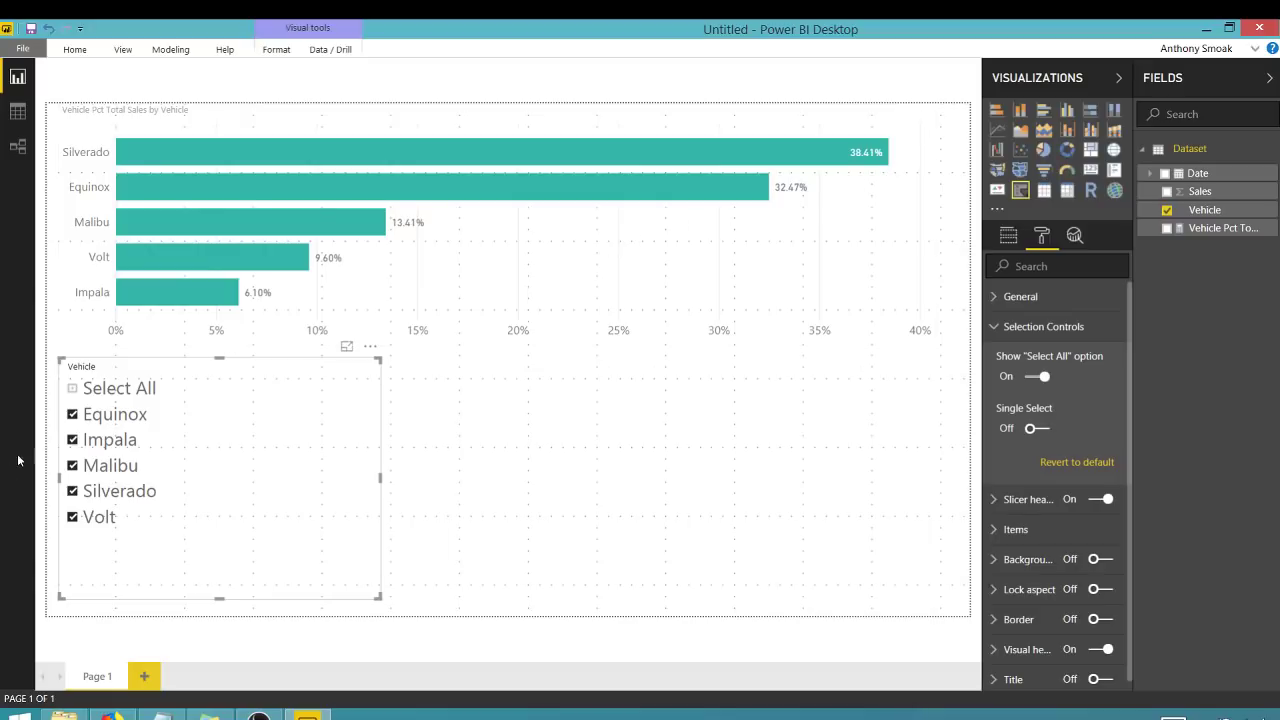
Deselect Equinox, Impala and Malibu in the Vehicle slicer and reselect all three to compare the bar percentages
left_click(71, 416)
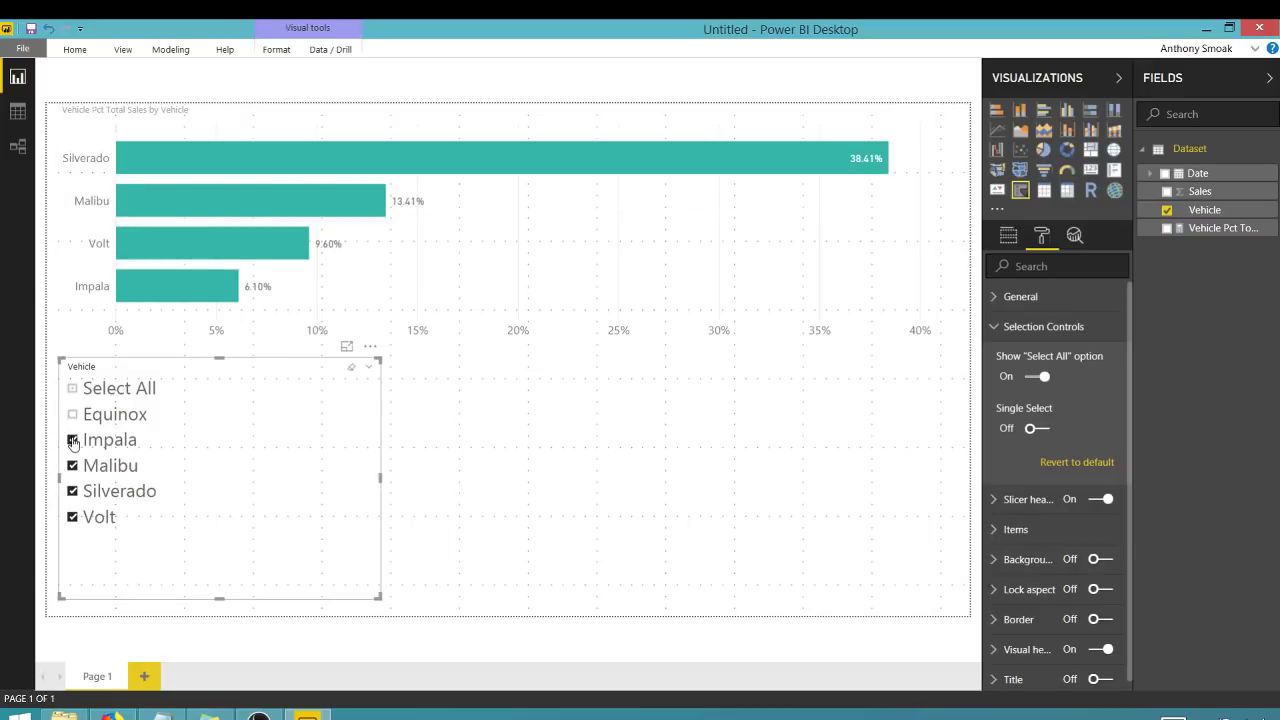
left_click(72, 440)
left_click(72, 465)
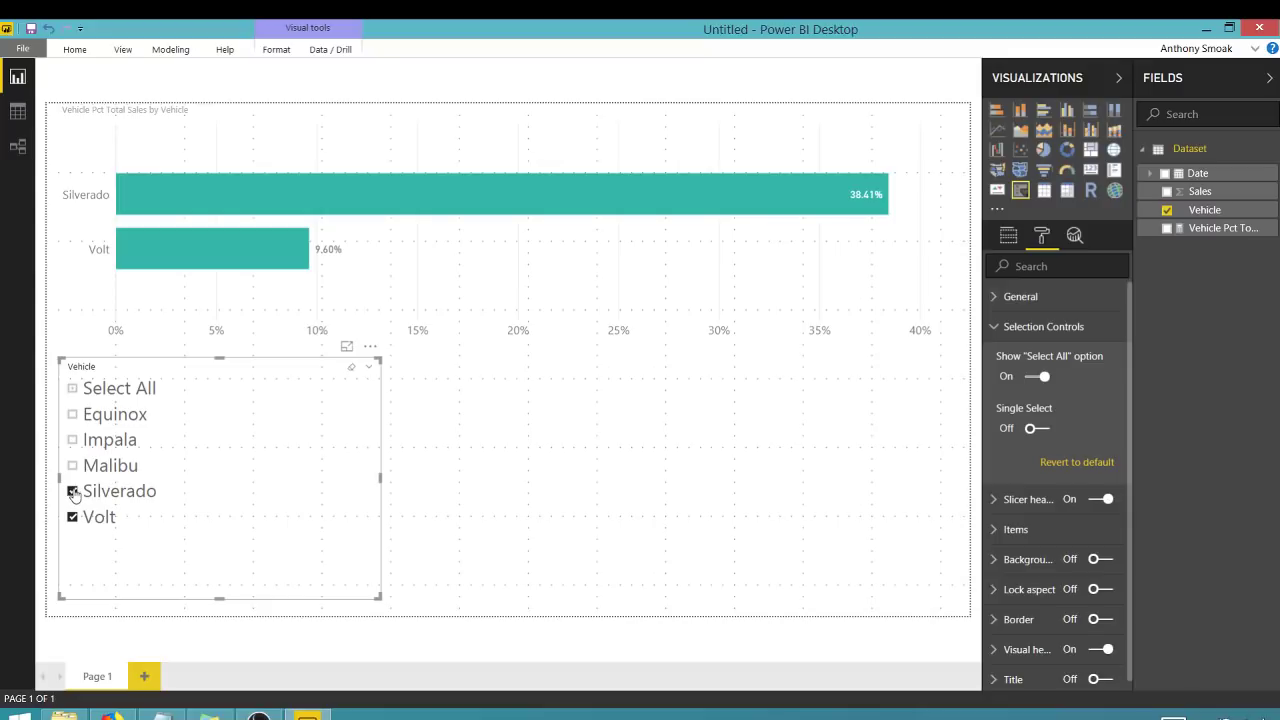
left_click(72, 414)
left_click(72, 440)
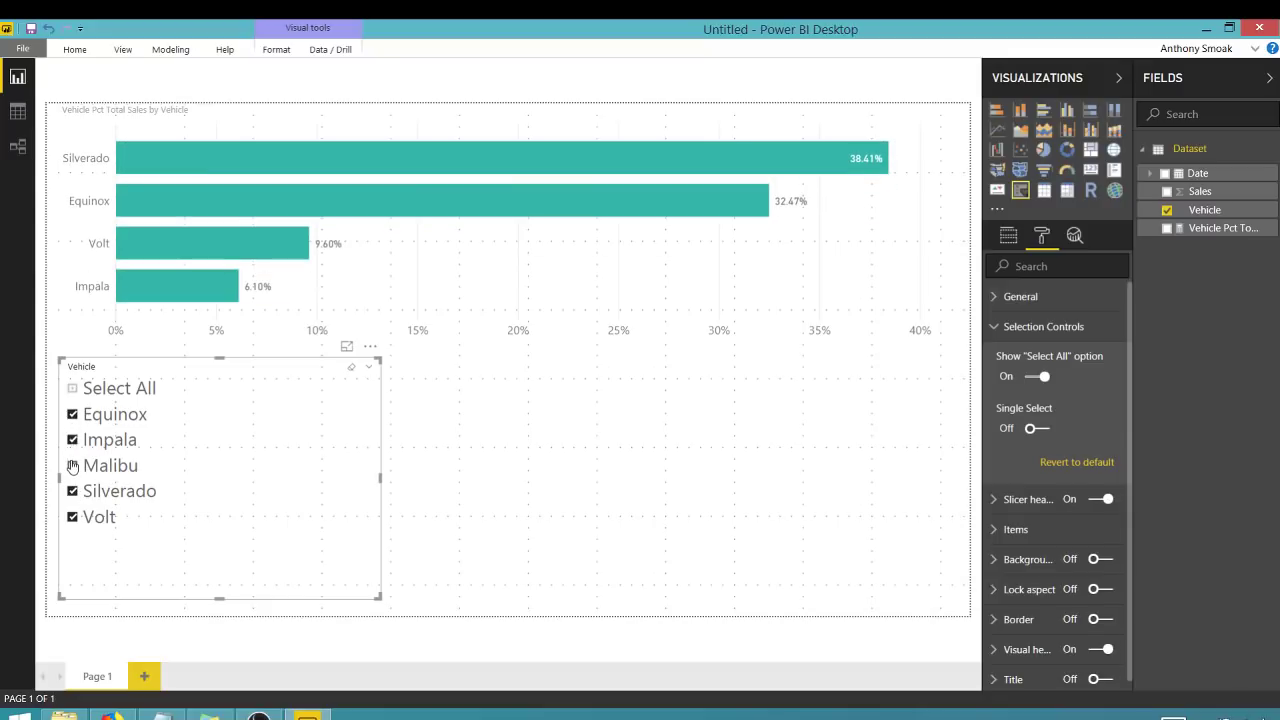
left_click(72, 466)
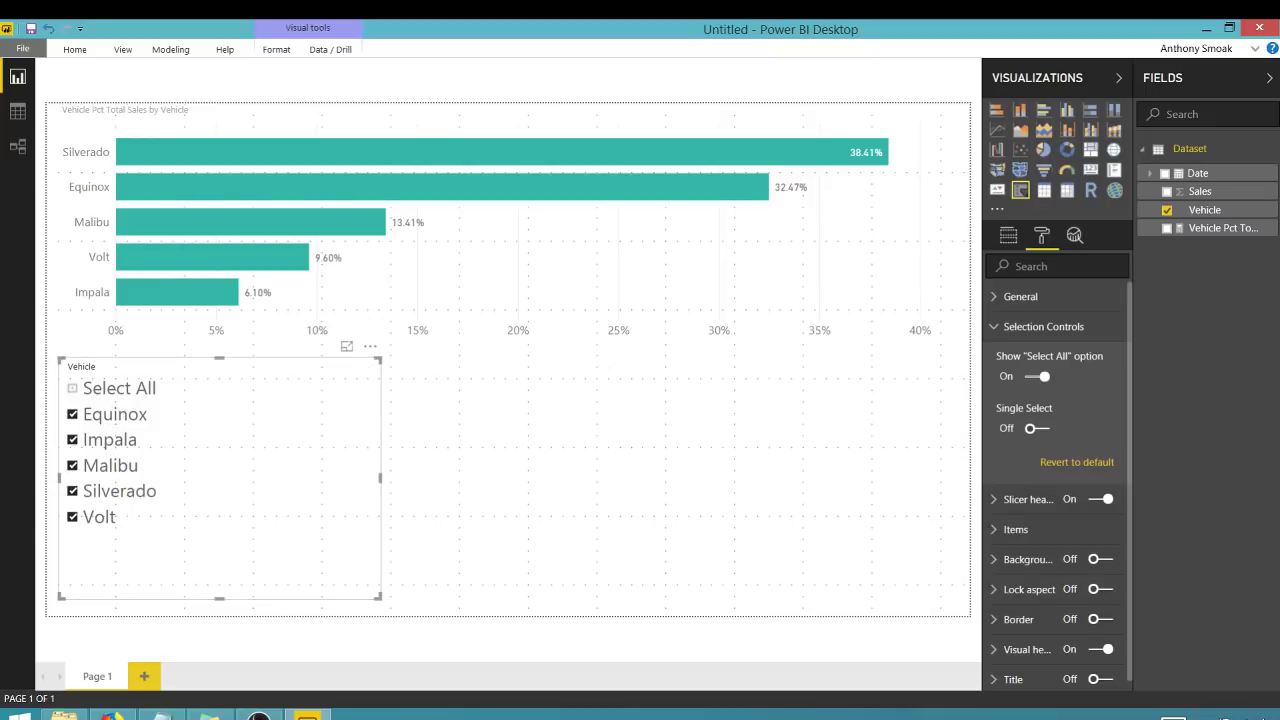
Delete the Vehicle slicer and stretch the bar chart downward to nearly the full height of the report page
left_click(294, 472)
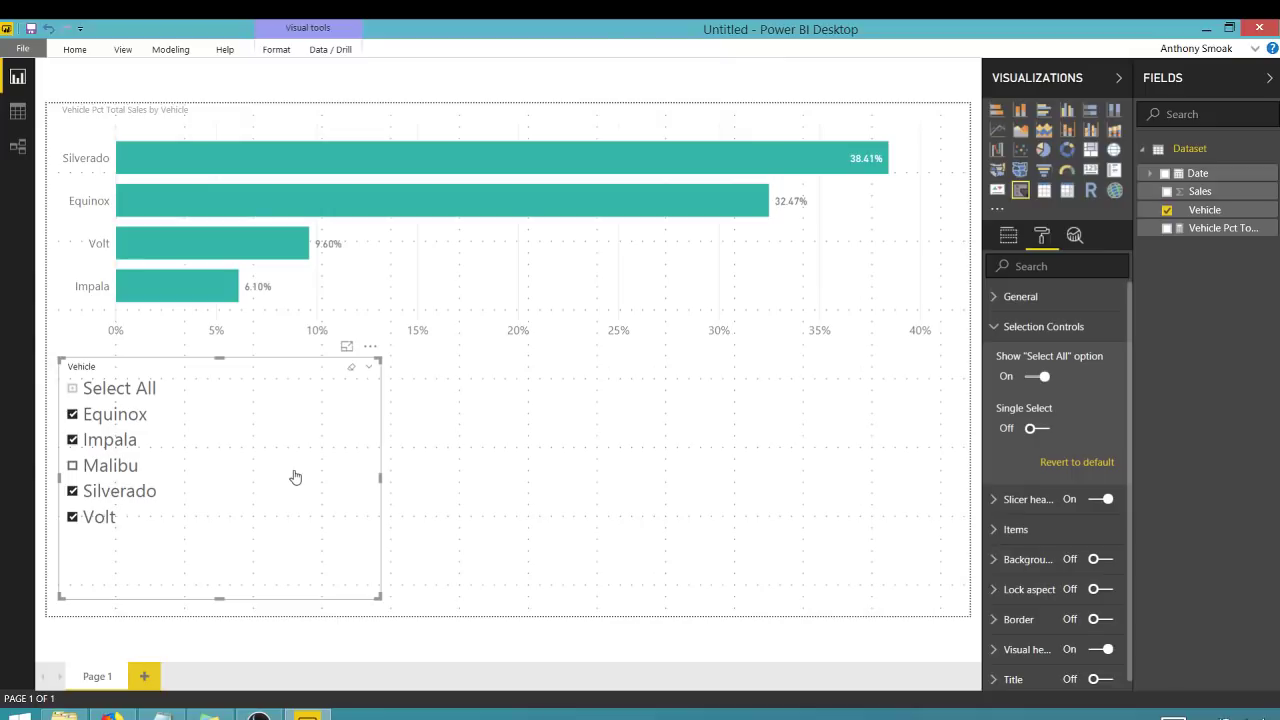
key("Delete")
left_click(500, 340)
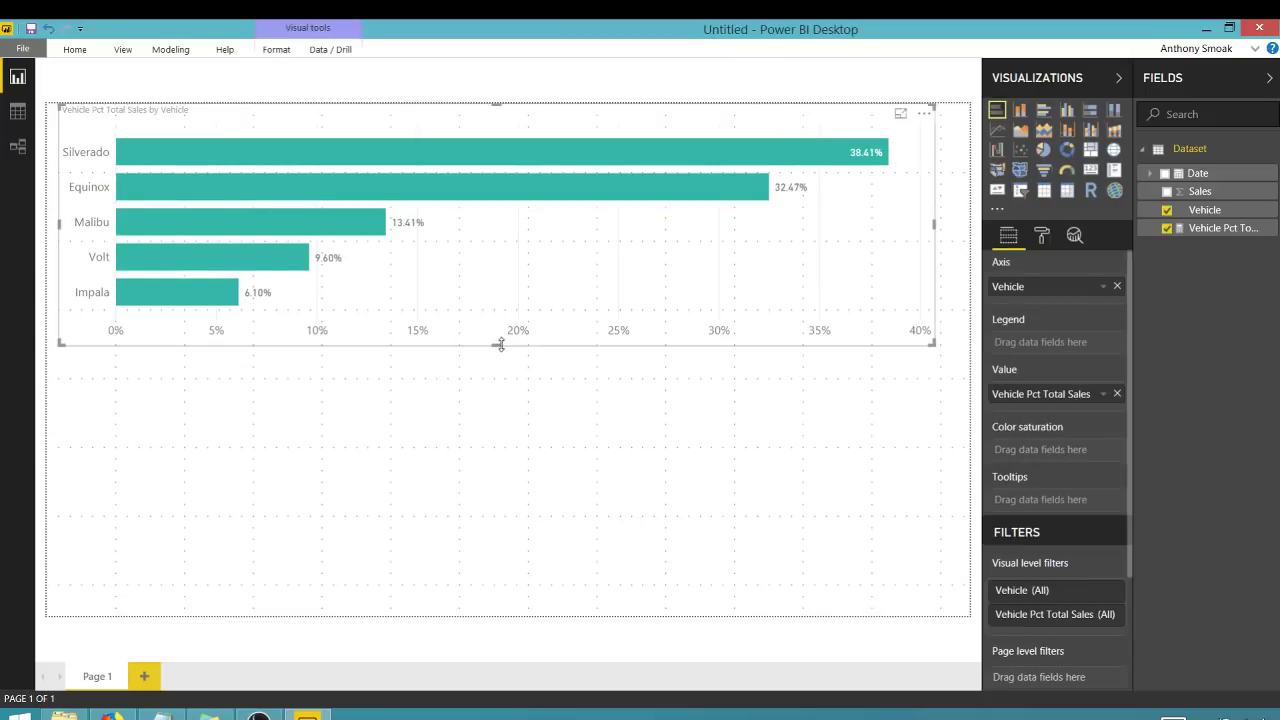
left_click_drag(500, 344, 501, 588)
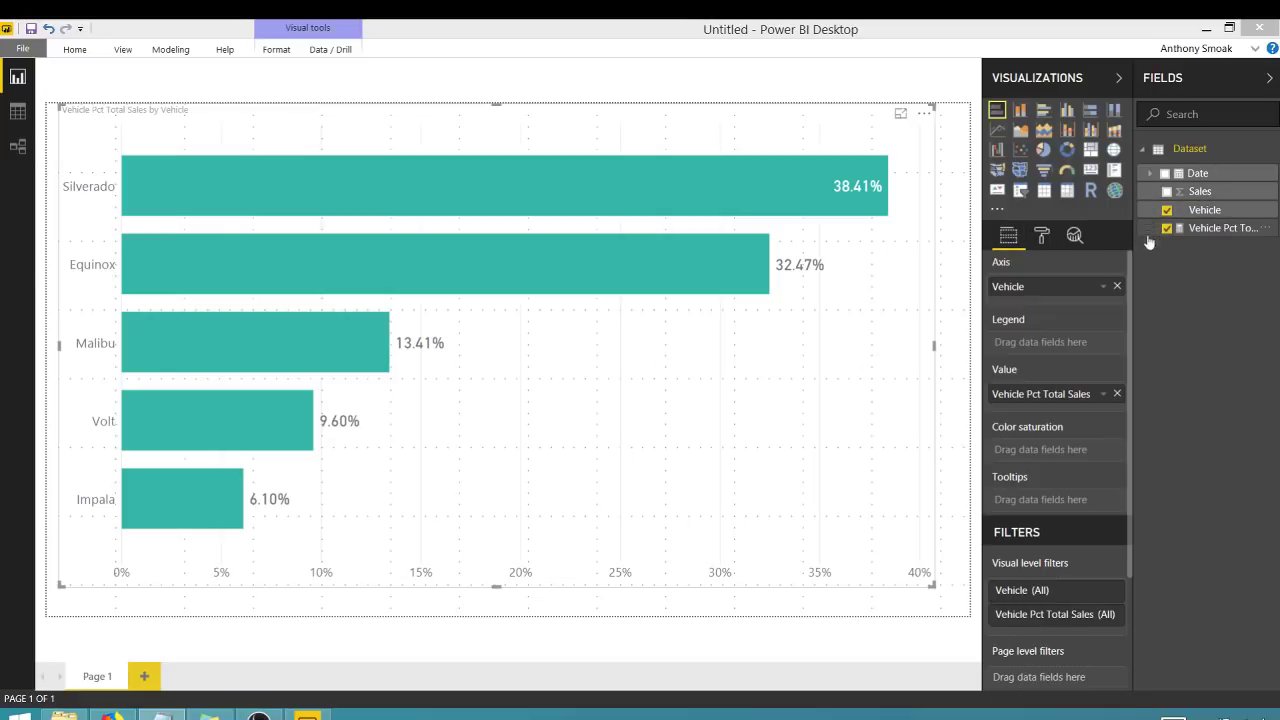
Assign the Sales field to the bar chart's color saturation and open the chart's formatting options
left_click_drag(1165, 195, 1050, 455)
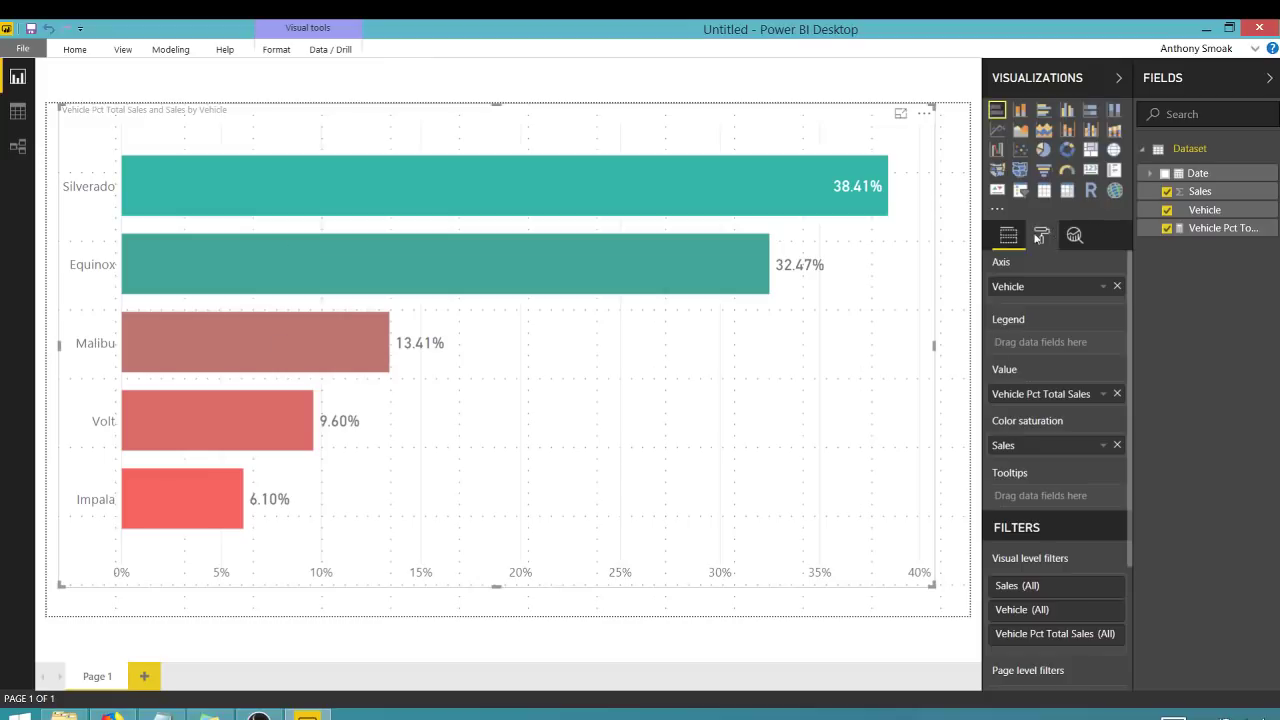
scroll(1037, 456, "down", 1)
scroll(1037, 456, "up", 1)
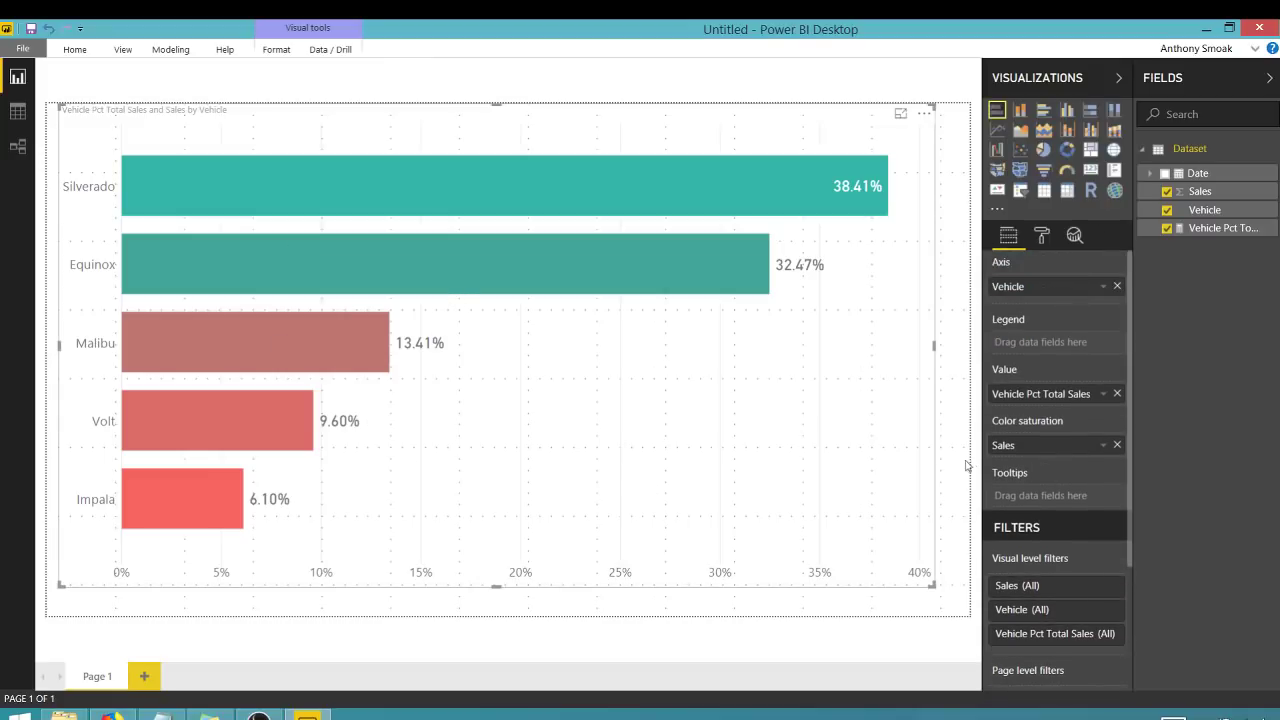
left_click(1042, 236)
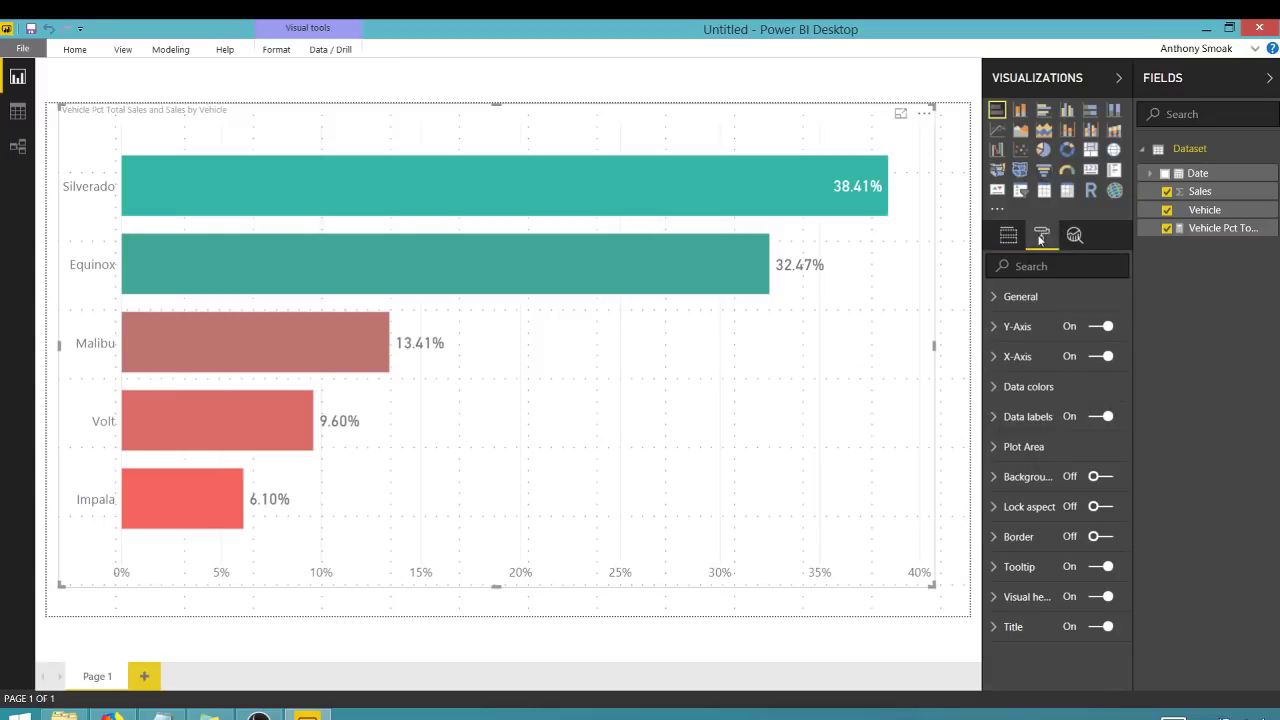
Set the bar chart's data color gradient to a light teal minimum and a dark teal maximum
left_click(995, 390)
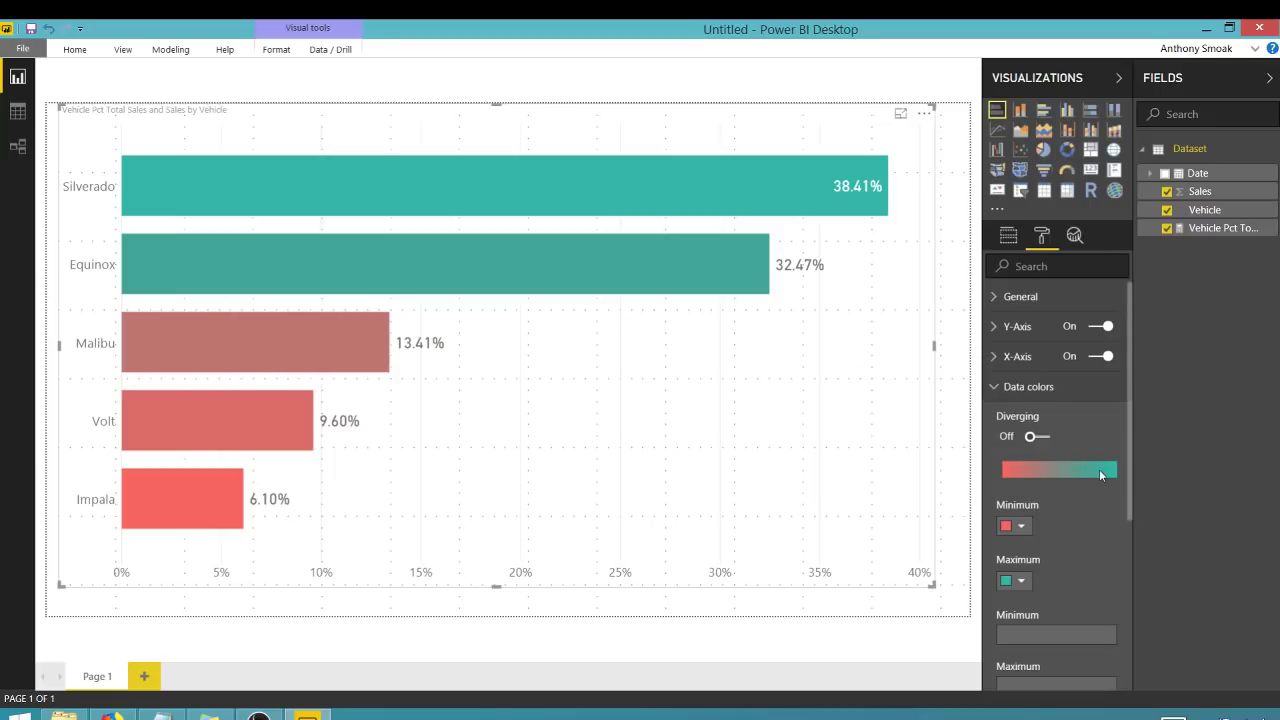
left_click(1022, 527)
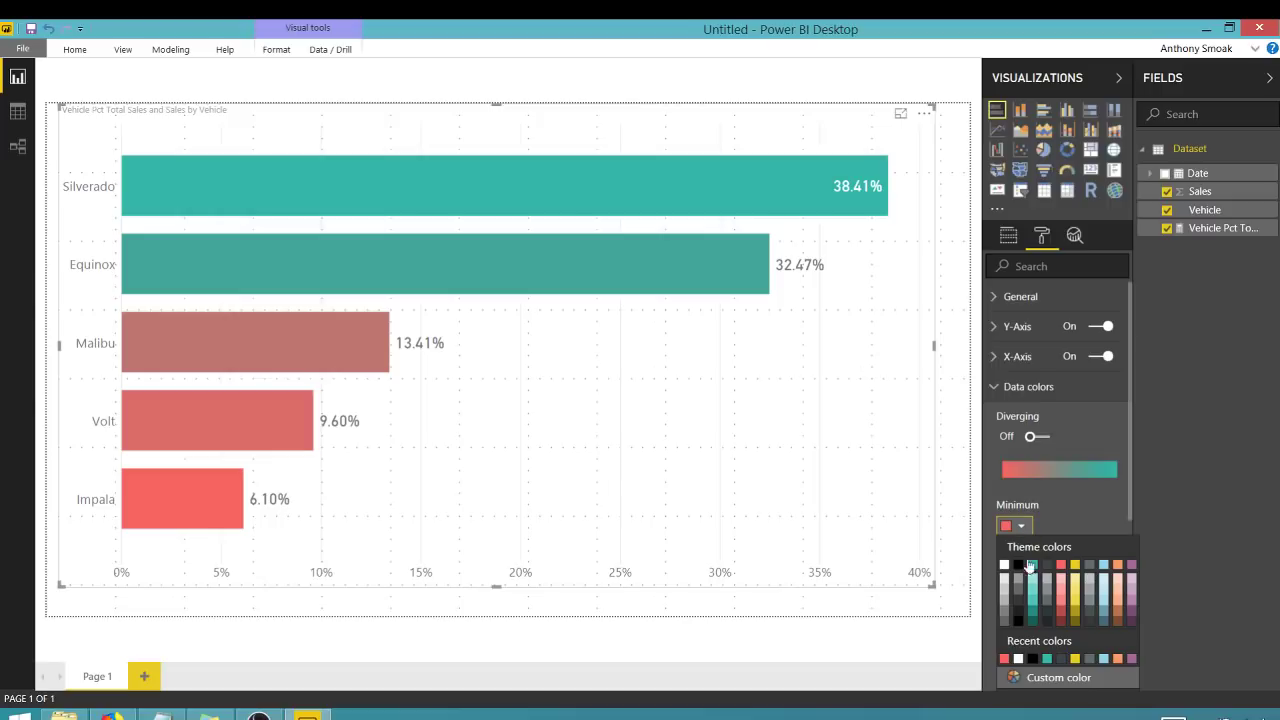
left_click(1033, 618)
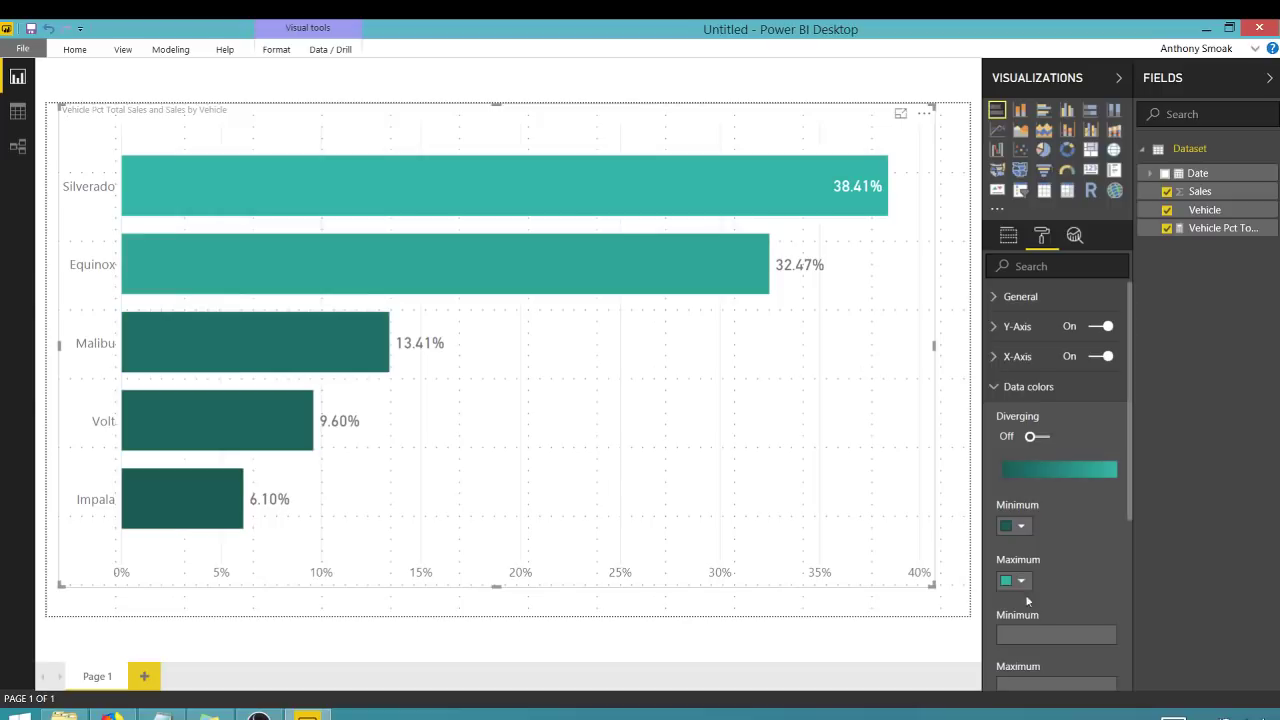
left_click(1020, 527)
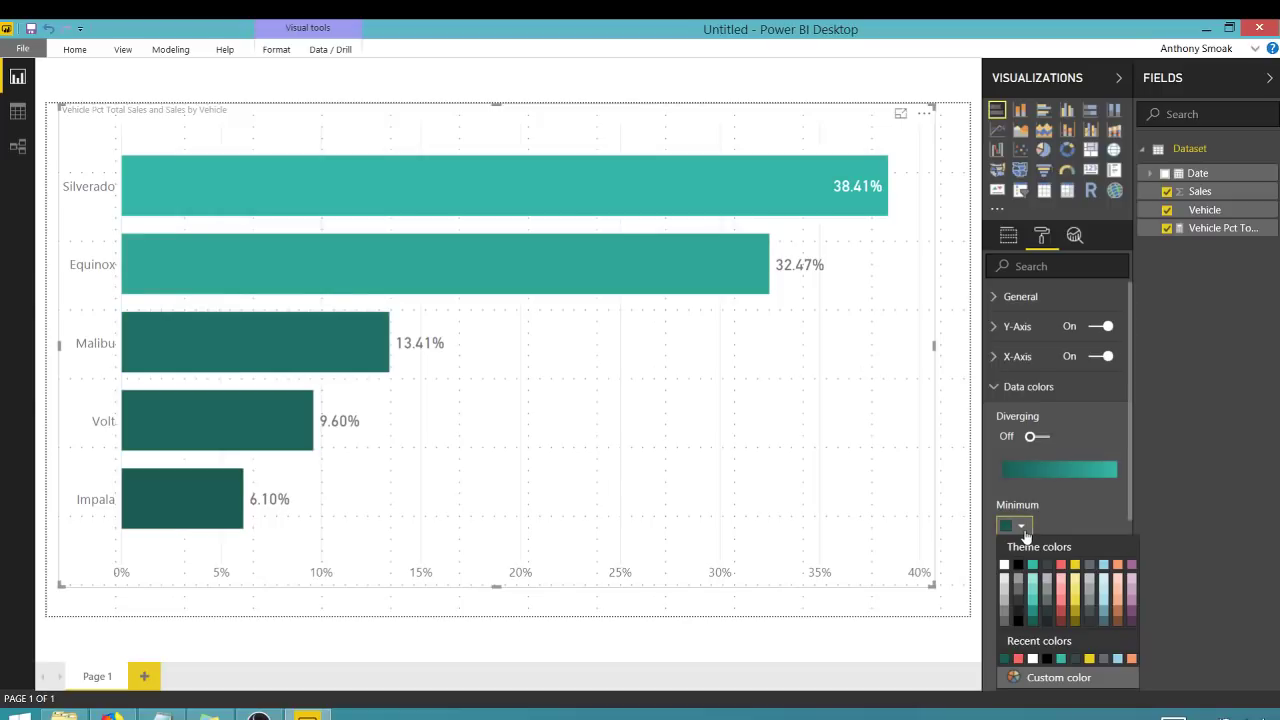
left_click(1033, 580)
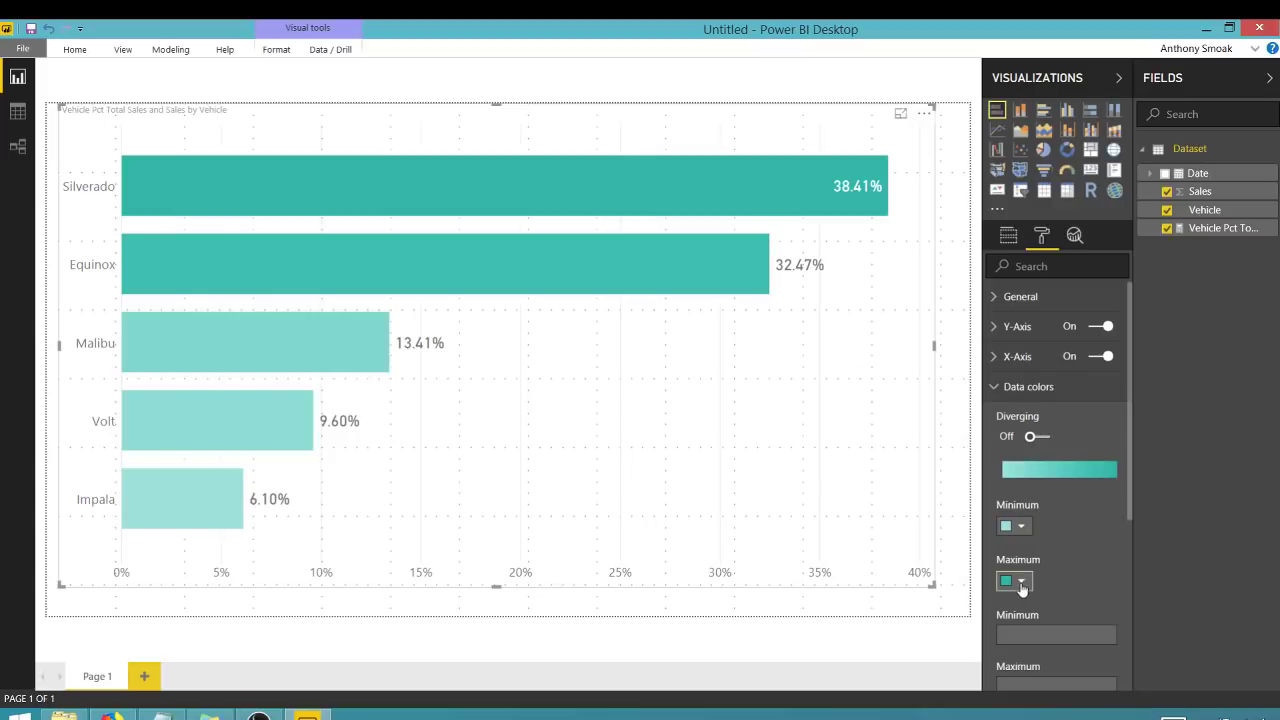
left_click(1021, 582)
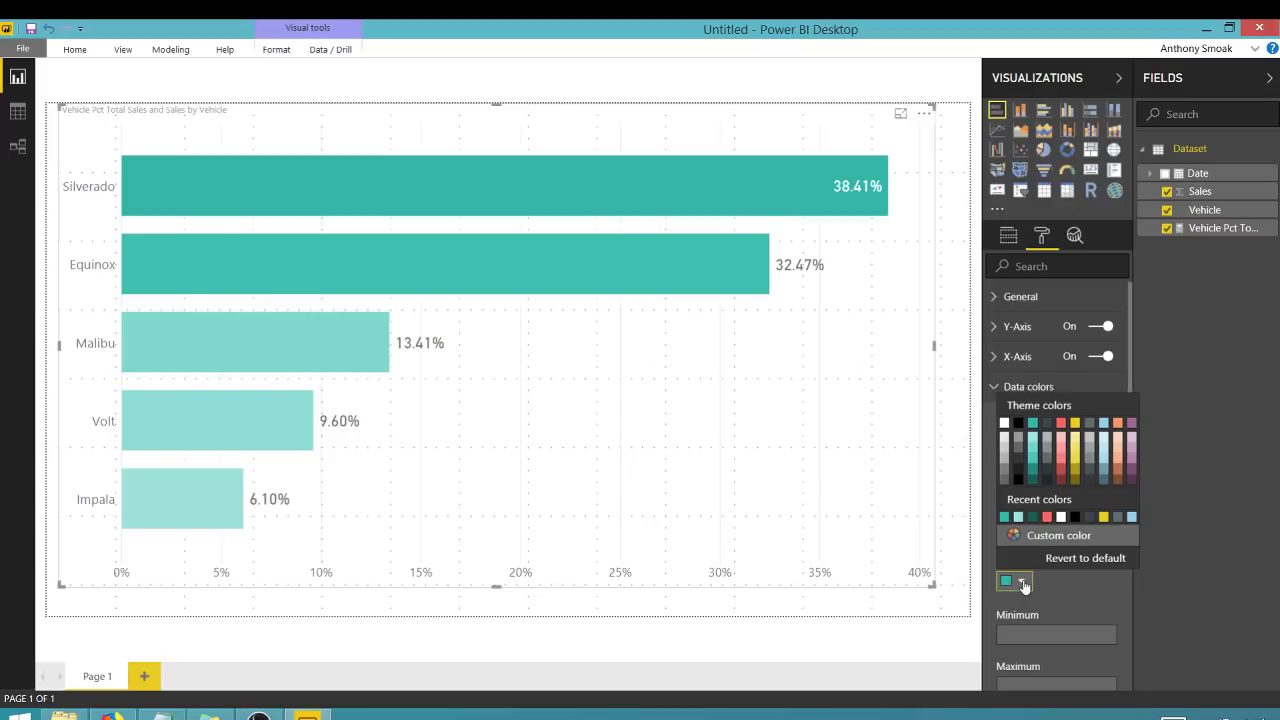
left_click(1032, 519)
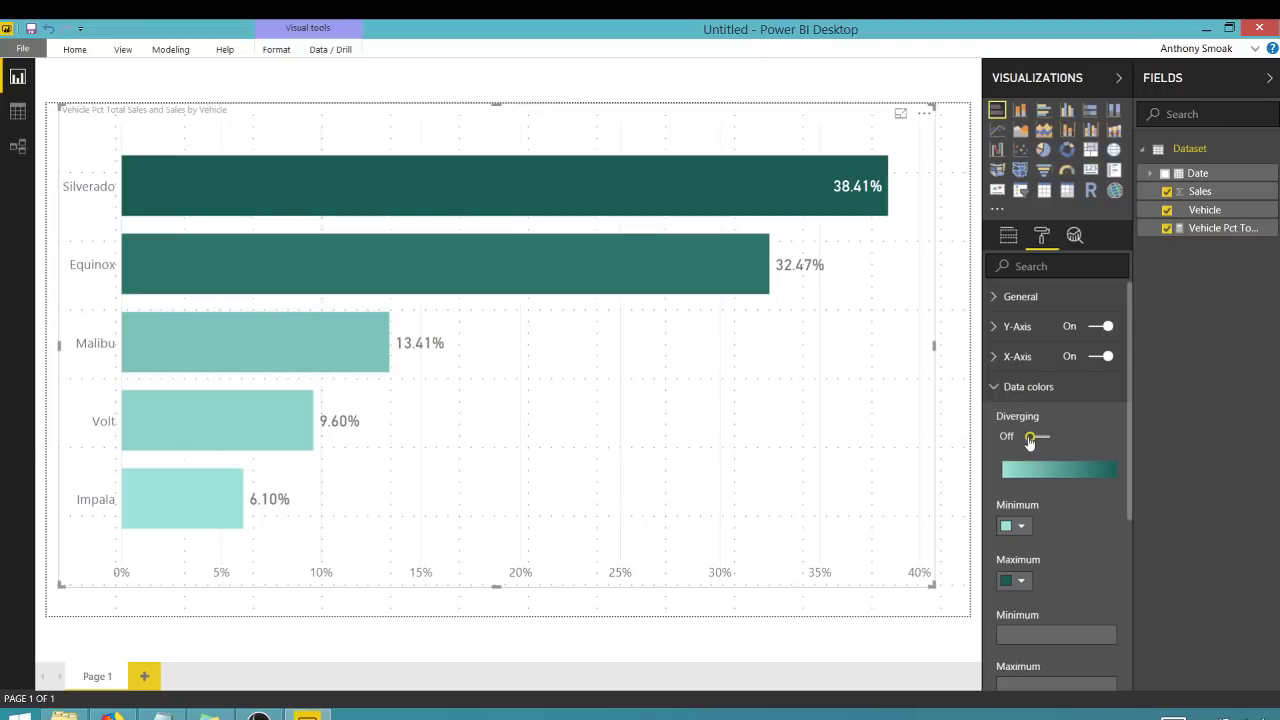
Turn on the diverging color scale for the bars and set its center color to white
left_click(1031, 440)
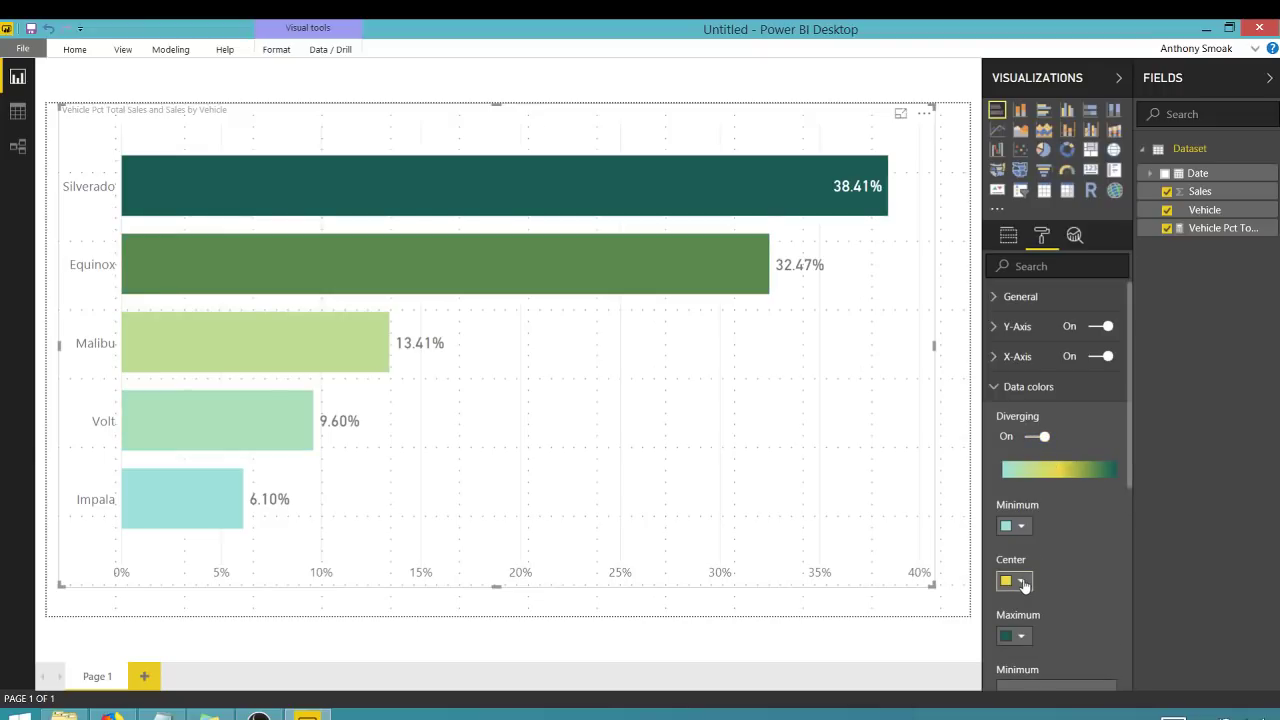
left_click(1020, 581)
left_click(1004, 423)
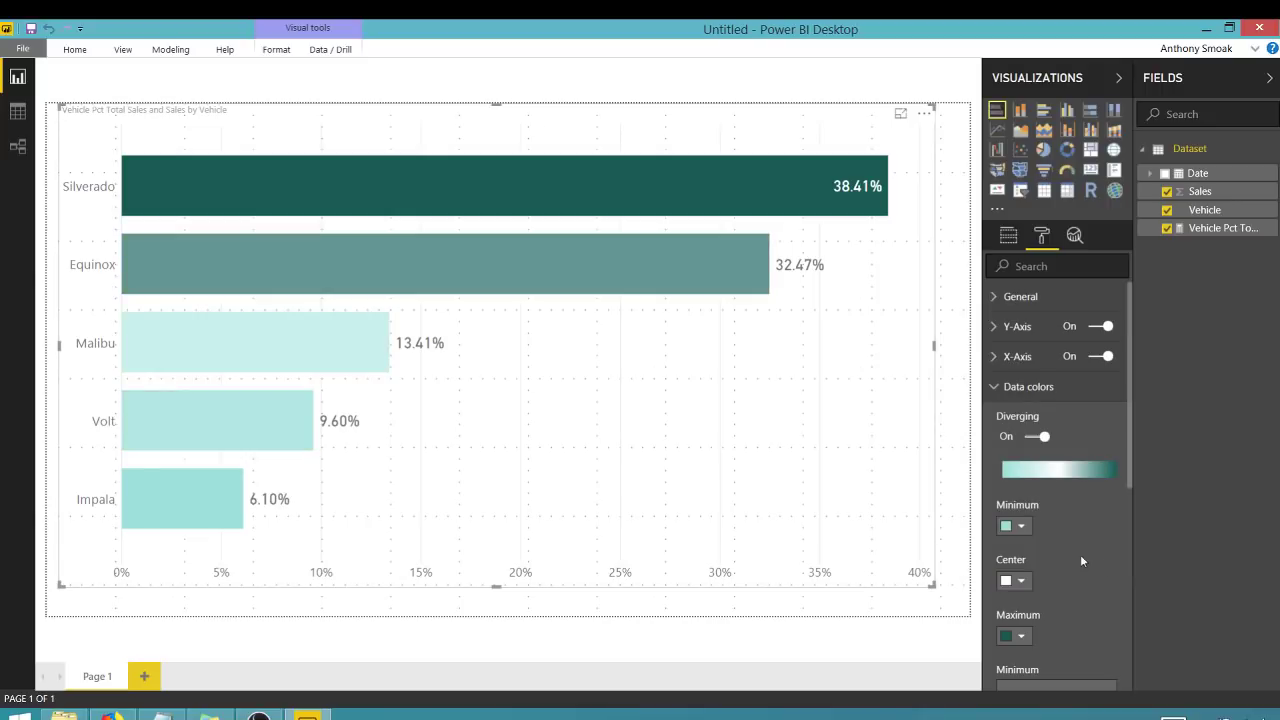
left_click(995, 387)
left_click(1008, 235)
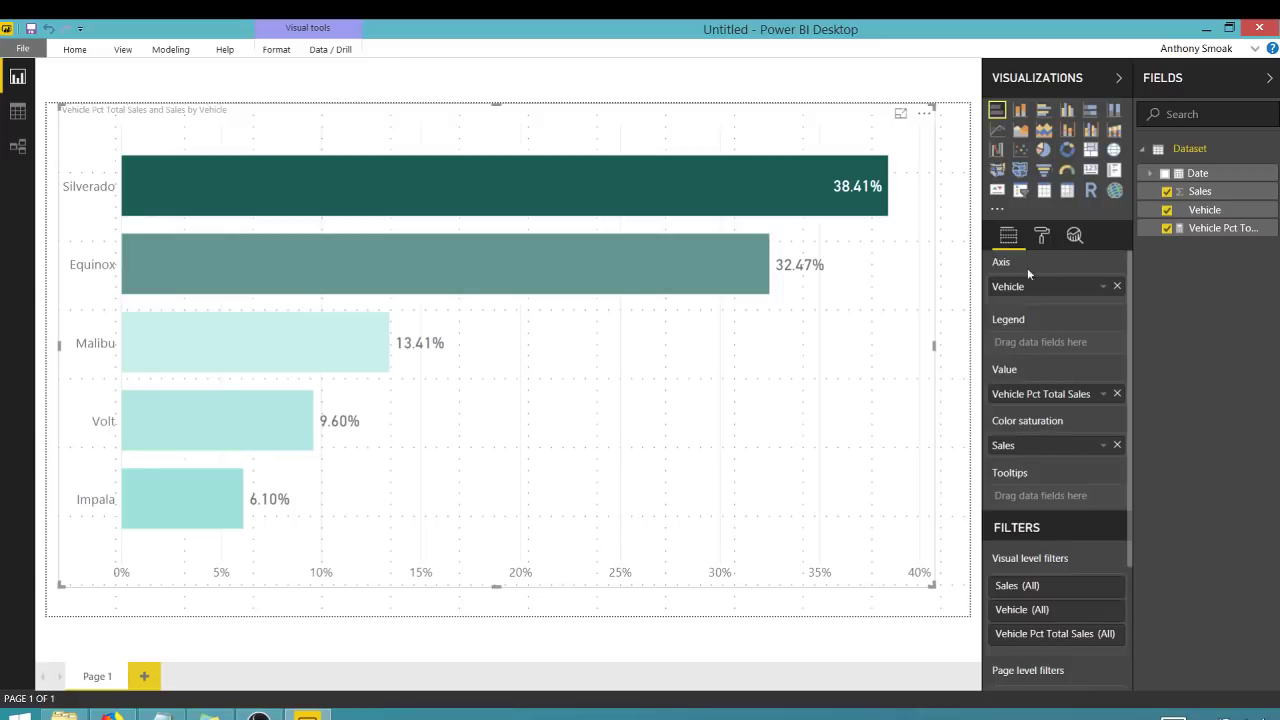
left_click(1040, 236)
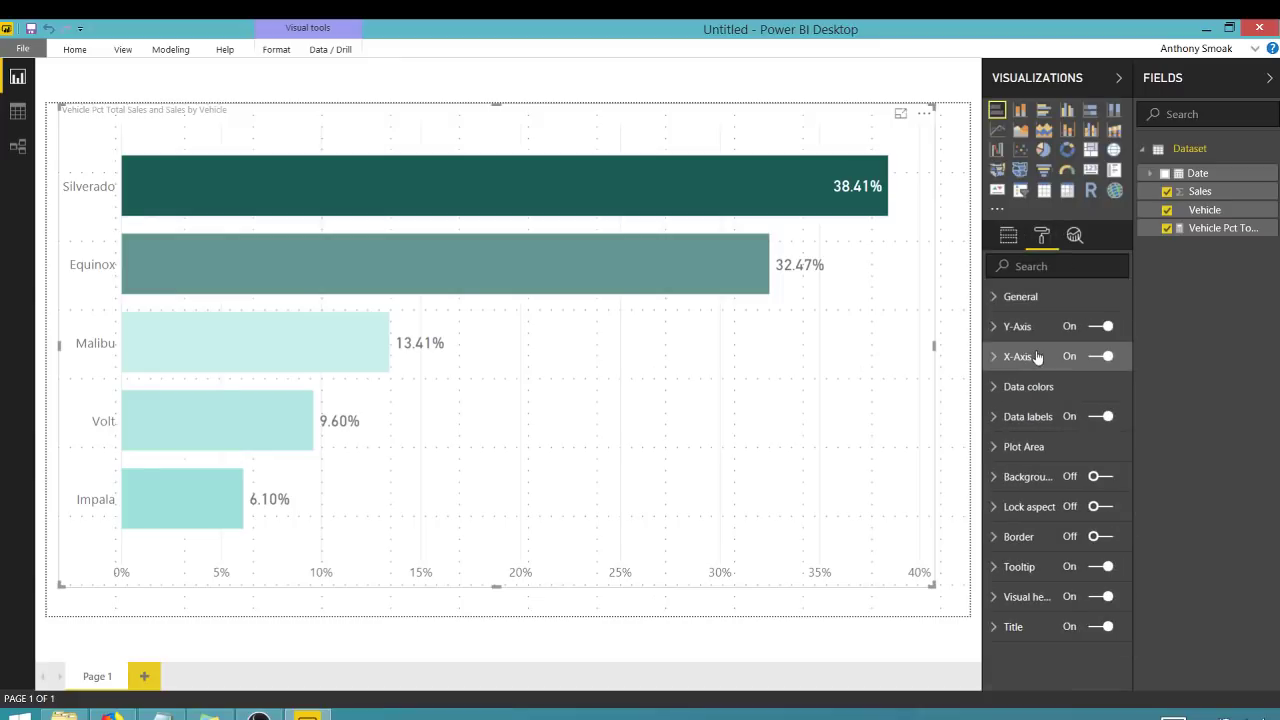
left_click(995, 390)
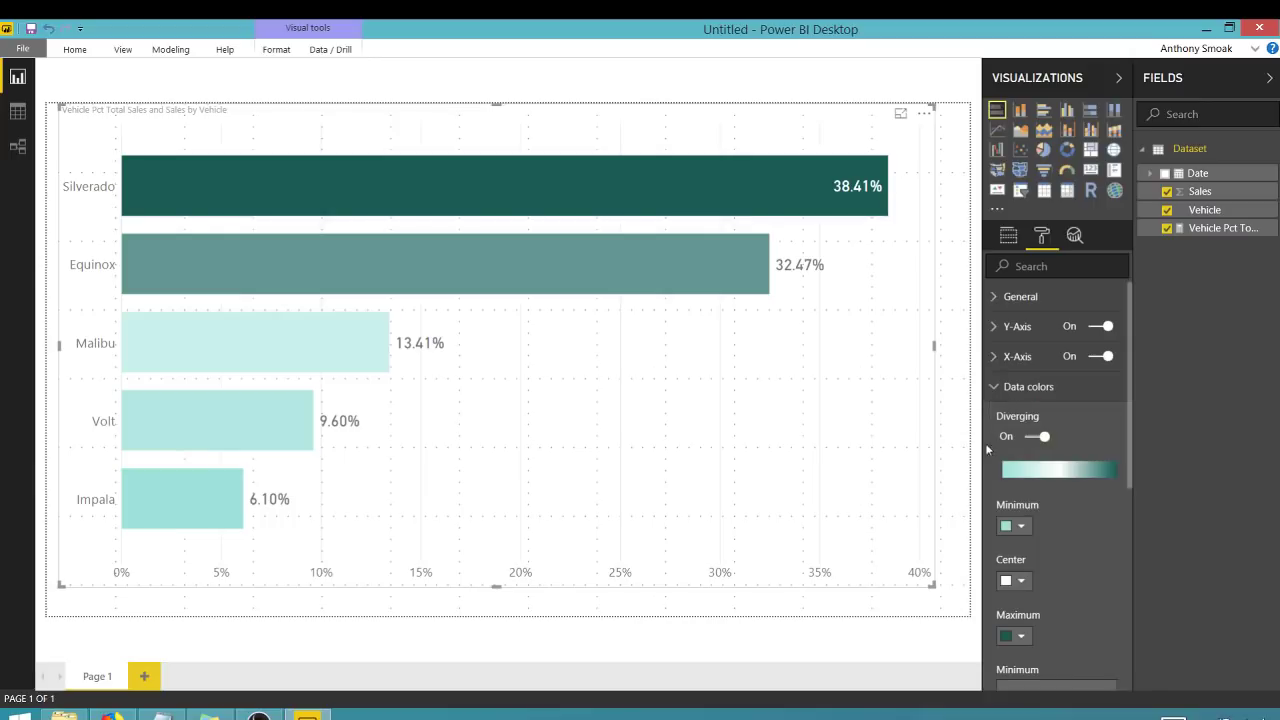
Remove Sales from the bar chart's color saturation and turn on Show all to allow a separate data color per vehicle
left_click(1009, 237)
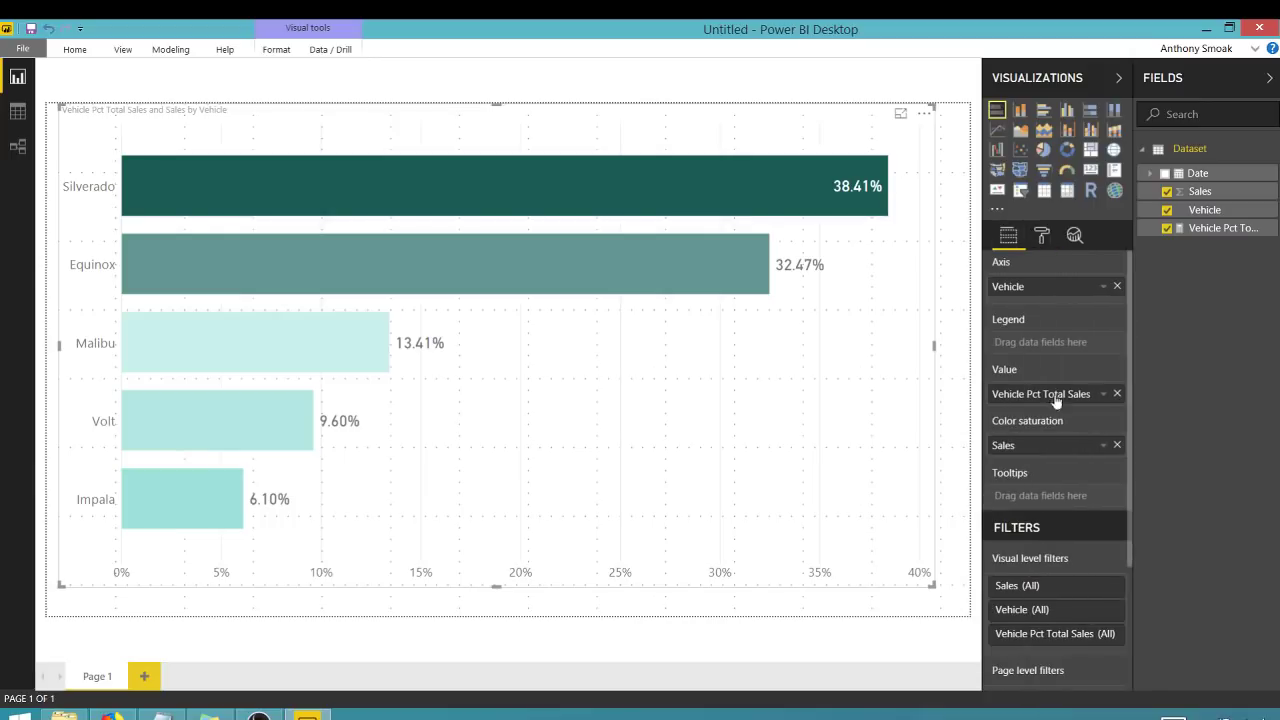
left_click(1117, 446)
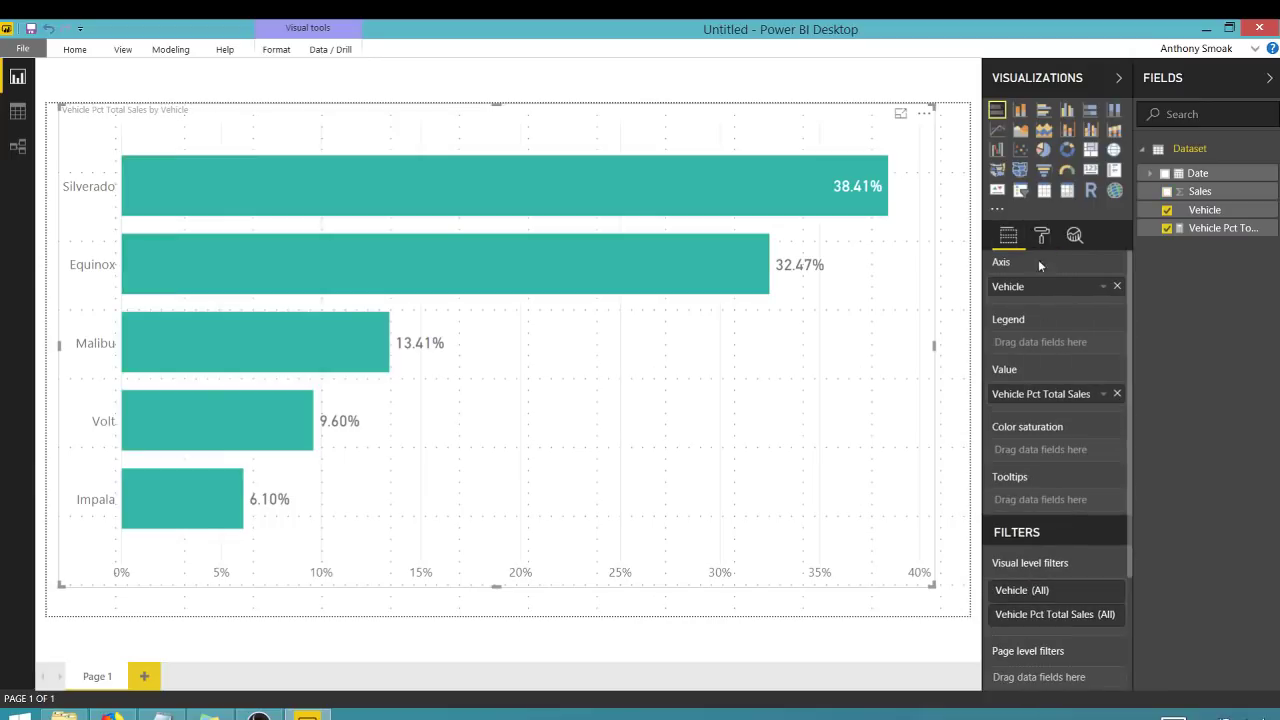
left_click(1041, 236)
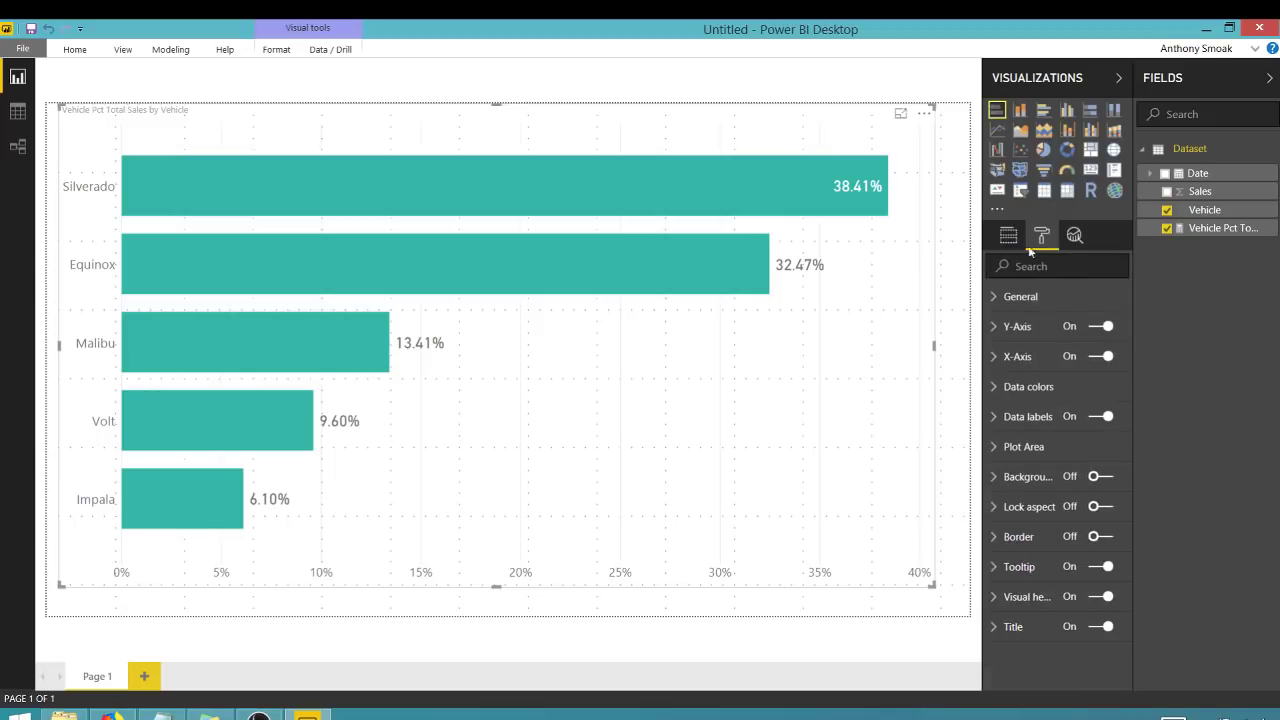
left_click(995, 389)
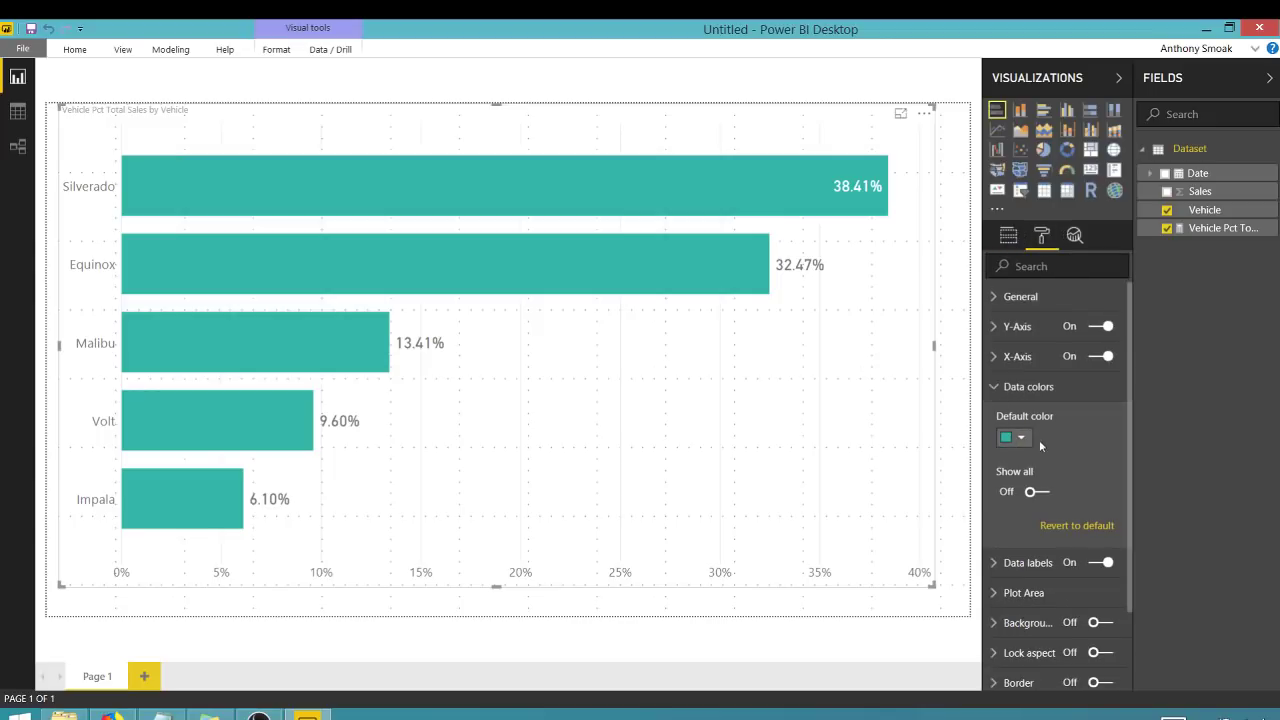
left_click(1034, 494)
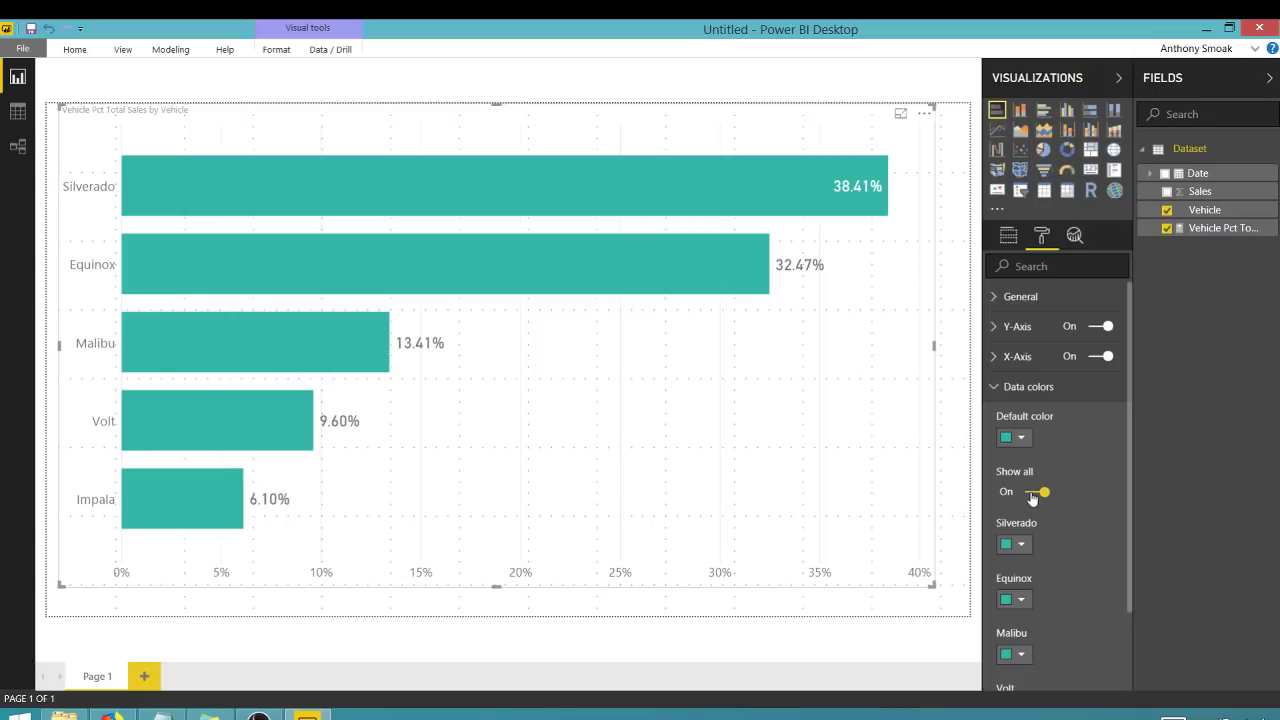
Color the Silverado bar dark red and the Equinox bar light purple
scroll(1078, 457, "down", 3)
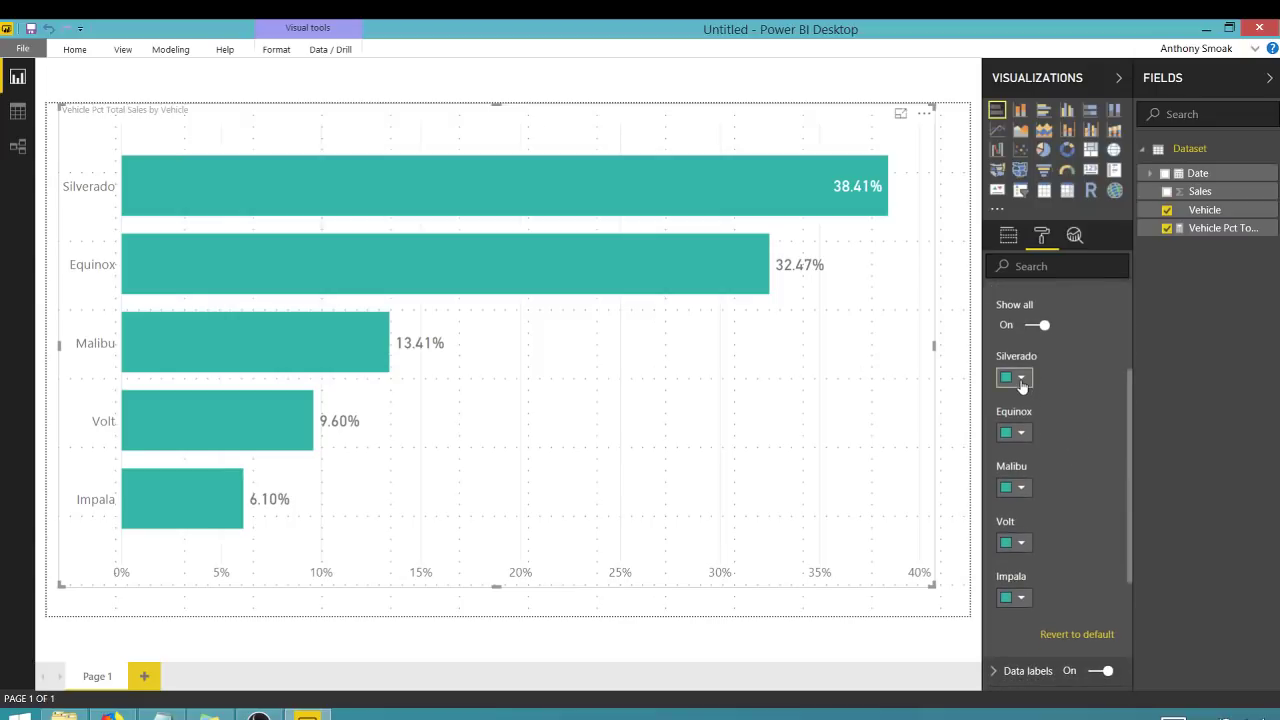
left_click(1021, 380)
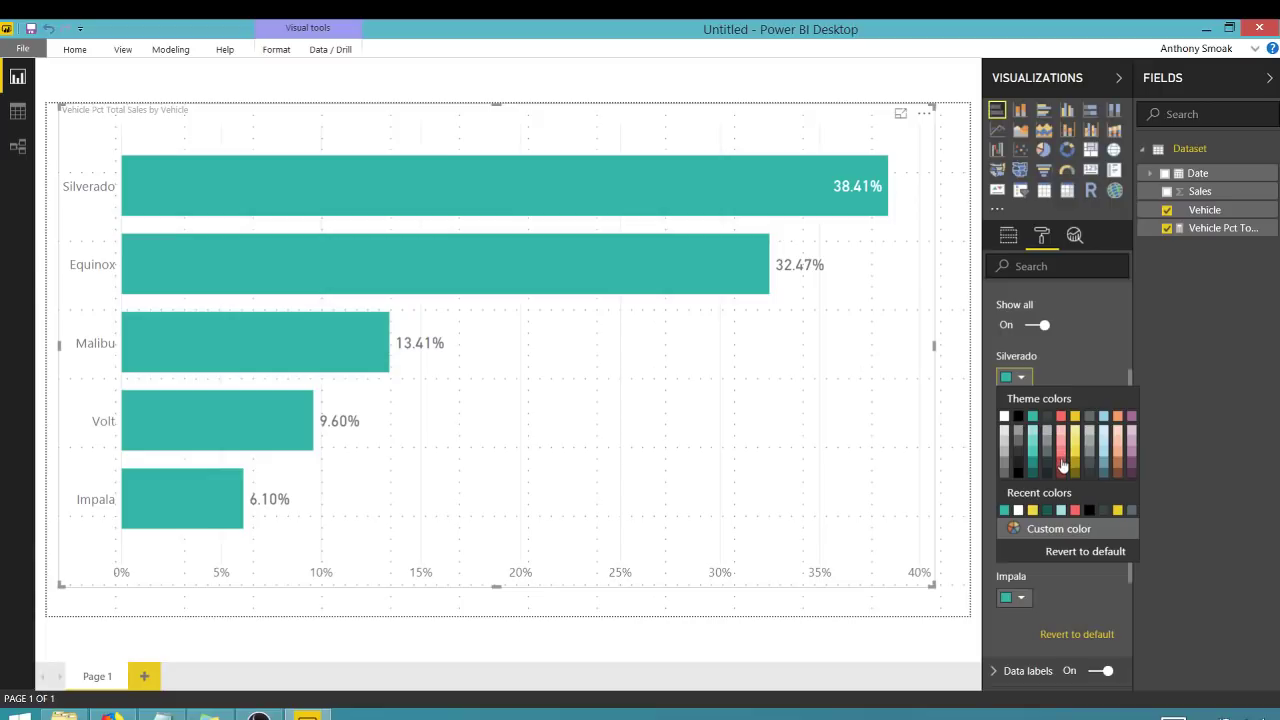
left_click(1061, 462)
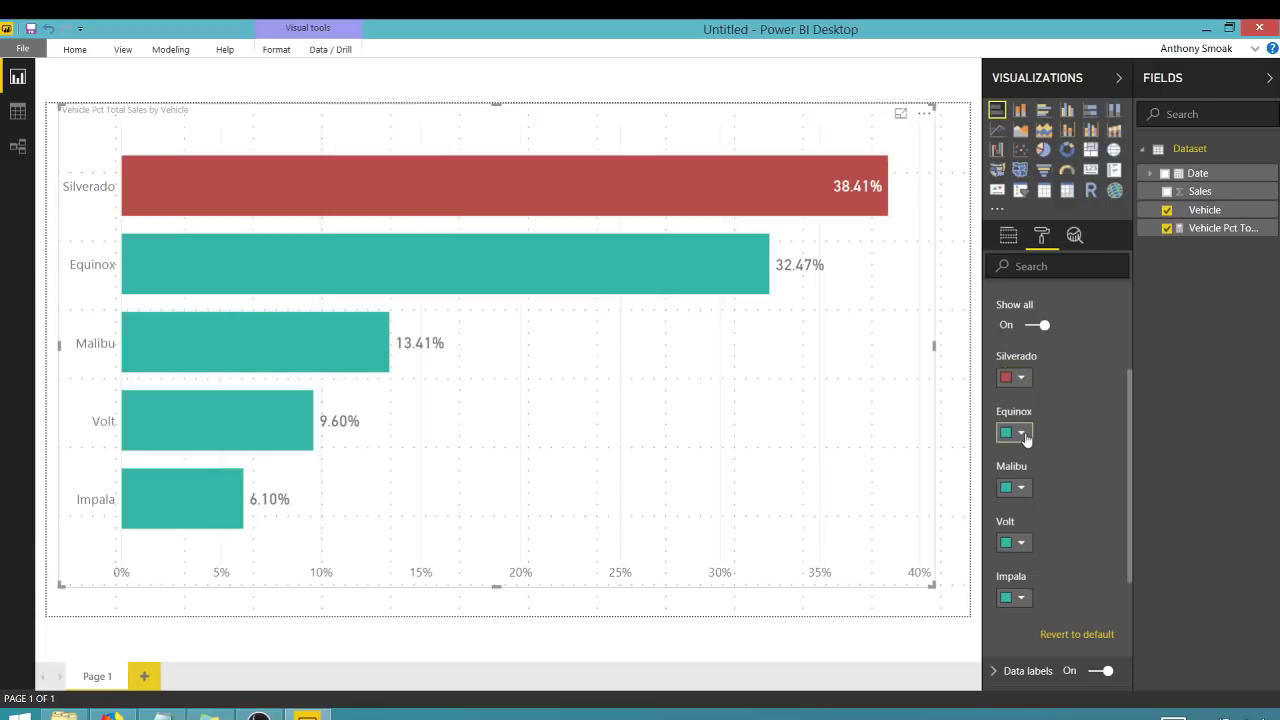
left_click(1021, 431)
left_click(1131, 307)
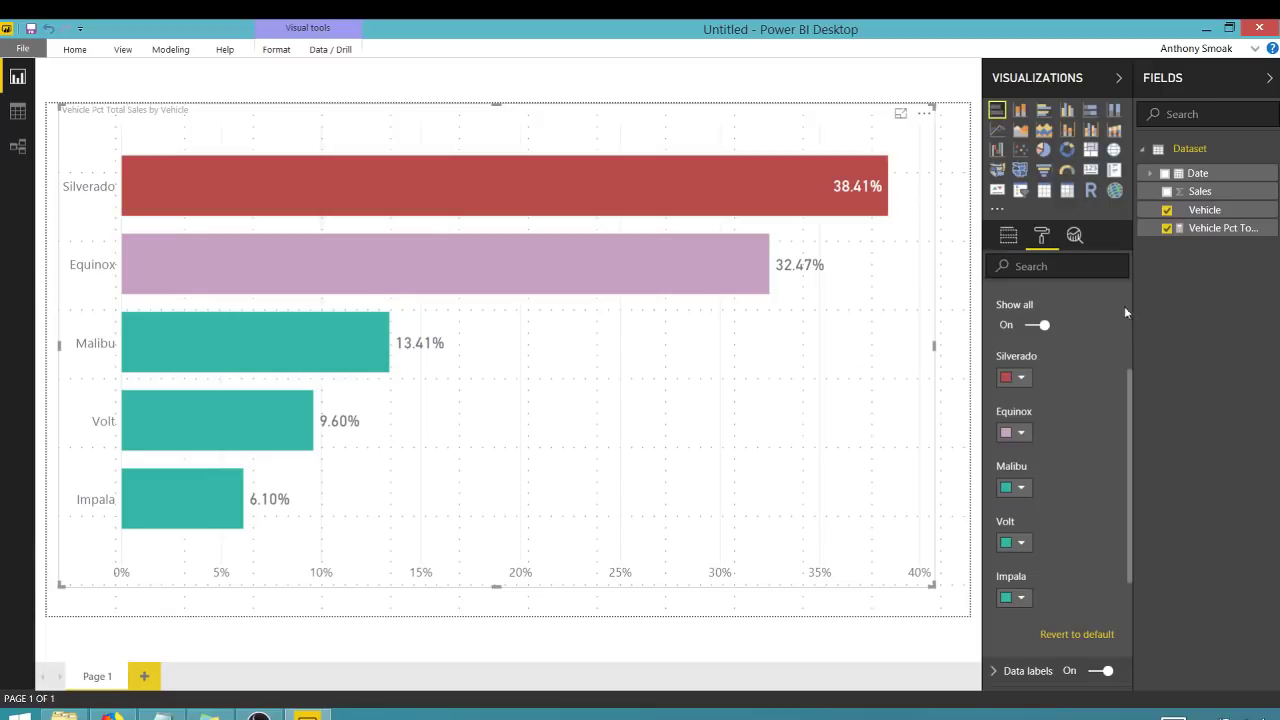
Color the Malibu bar dark gray and the Impala bar light yellow
left_click(1020, 487)
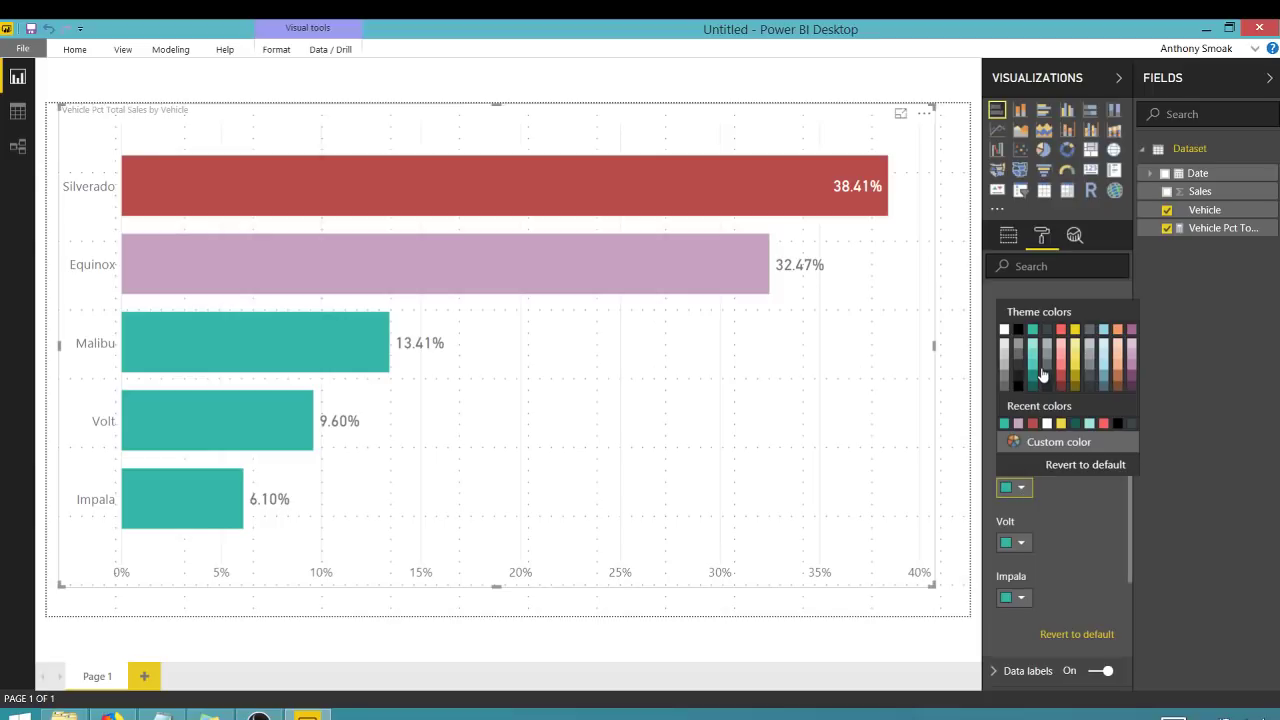
left_click(1088, 388)
scroll(1020, 485, "down", 2)
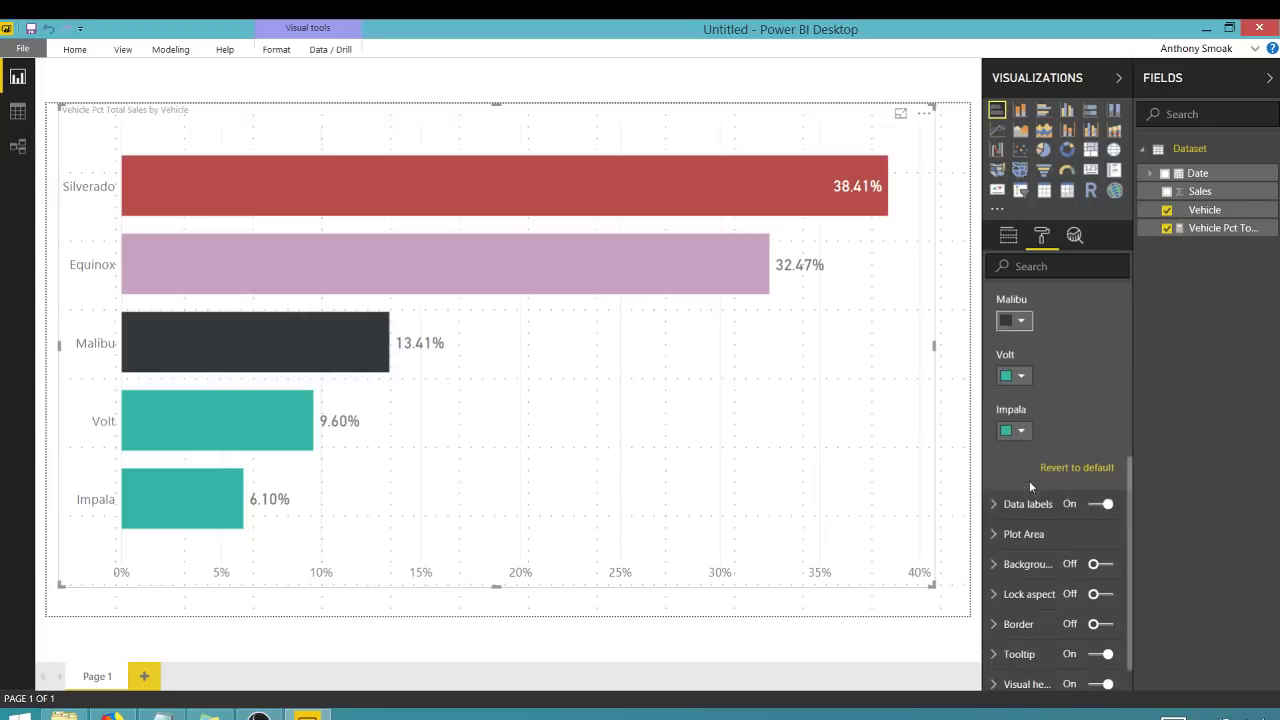
left_click(1021, 431)
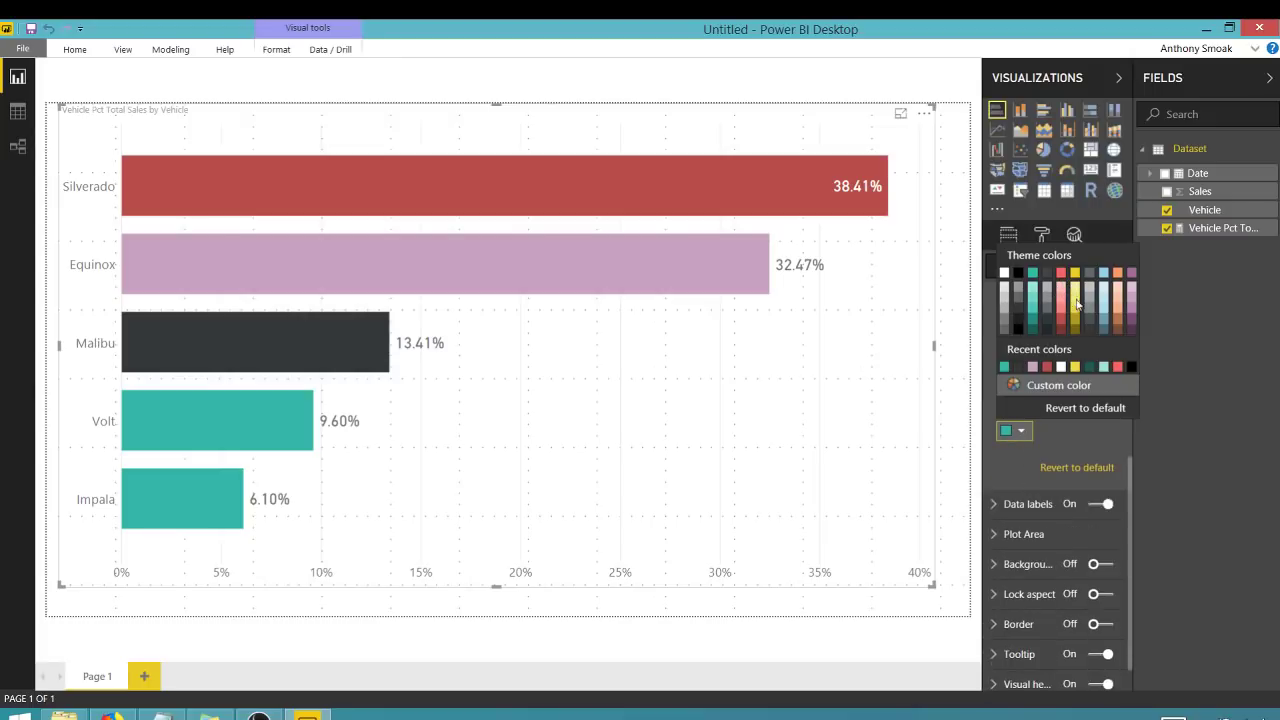
left_click(1076, 300)
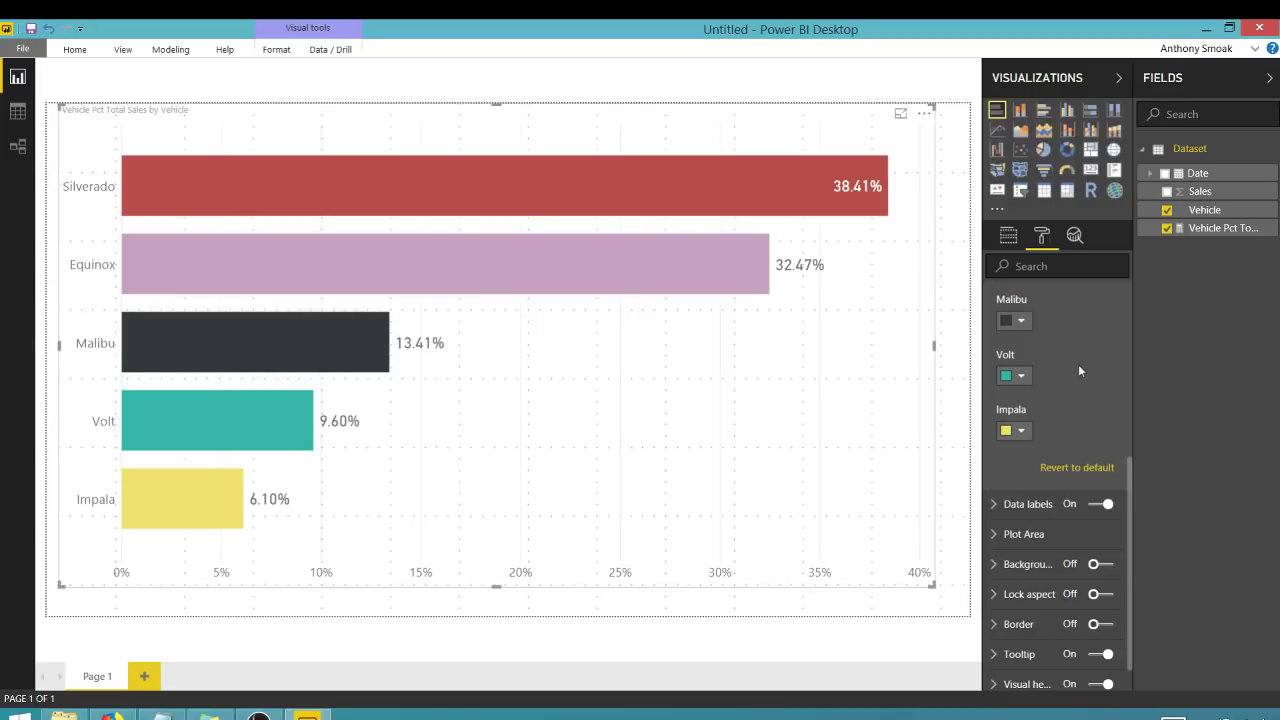